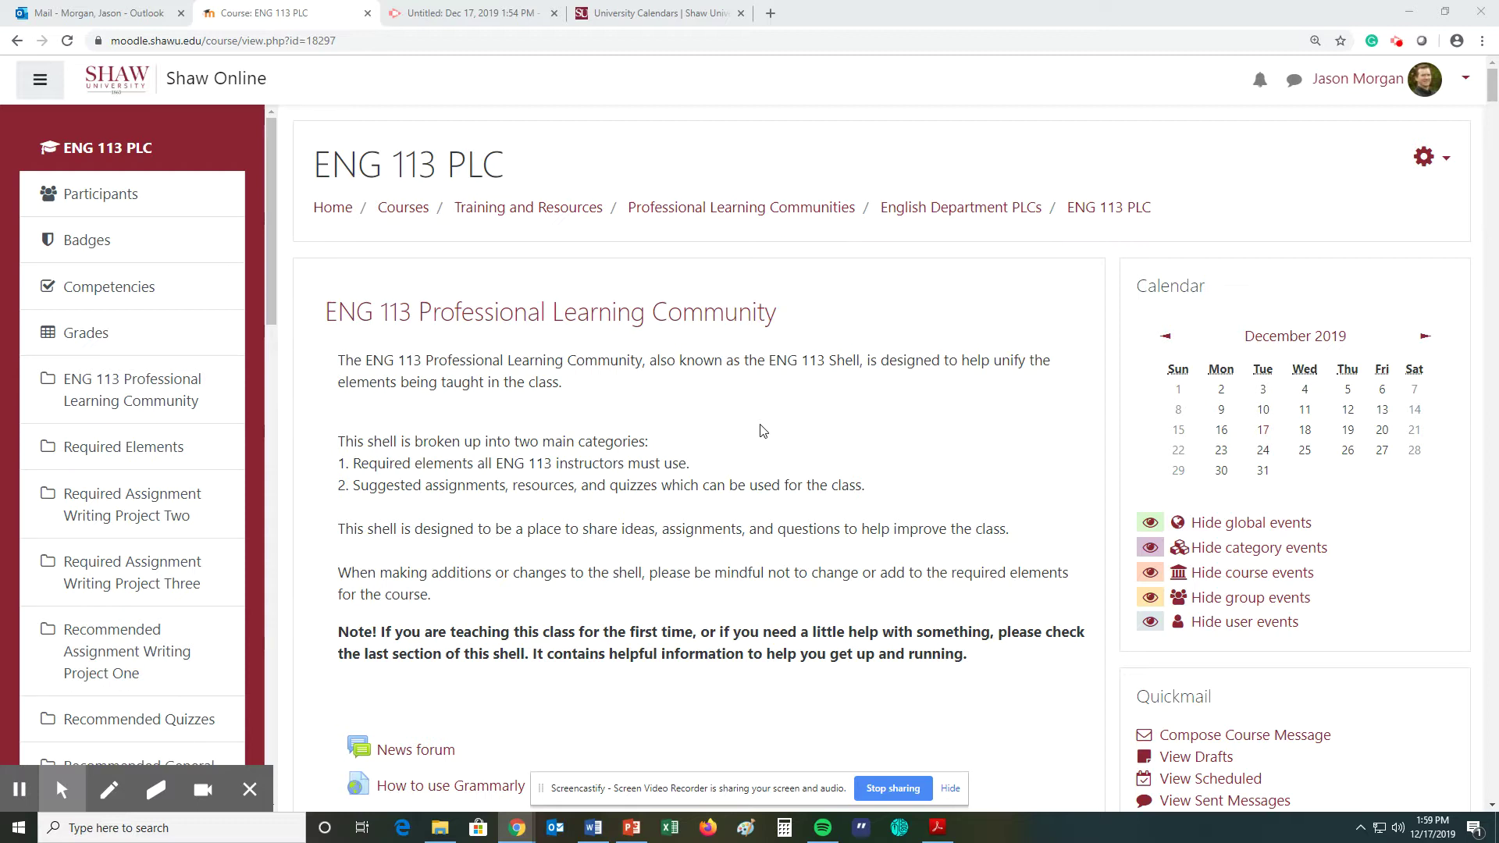
- Turn editing on for the course and add an Attendance activity to the ENG 113 Professional Learning Community section
{"action": "left_click", "coordinate": [1424, 159]}
{"action": "left_click", "coordinate": [1345, 228]}
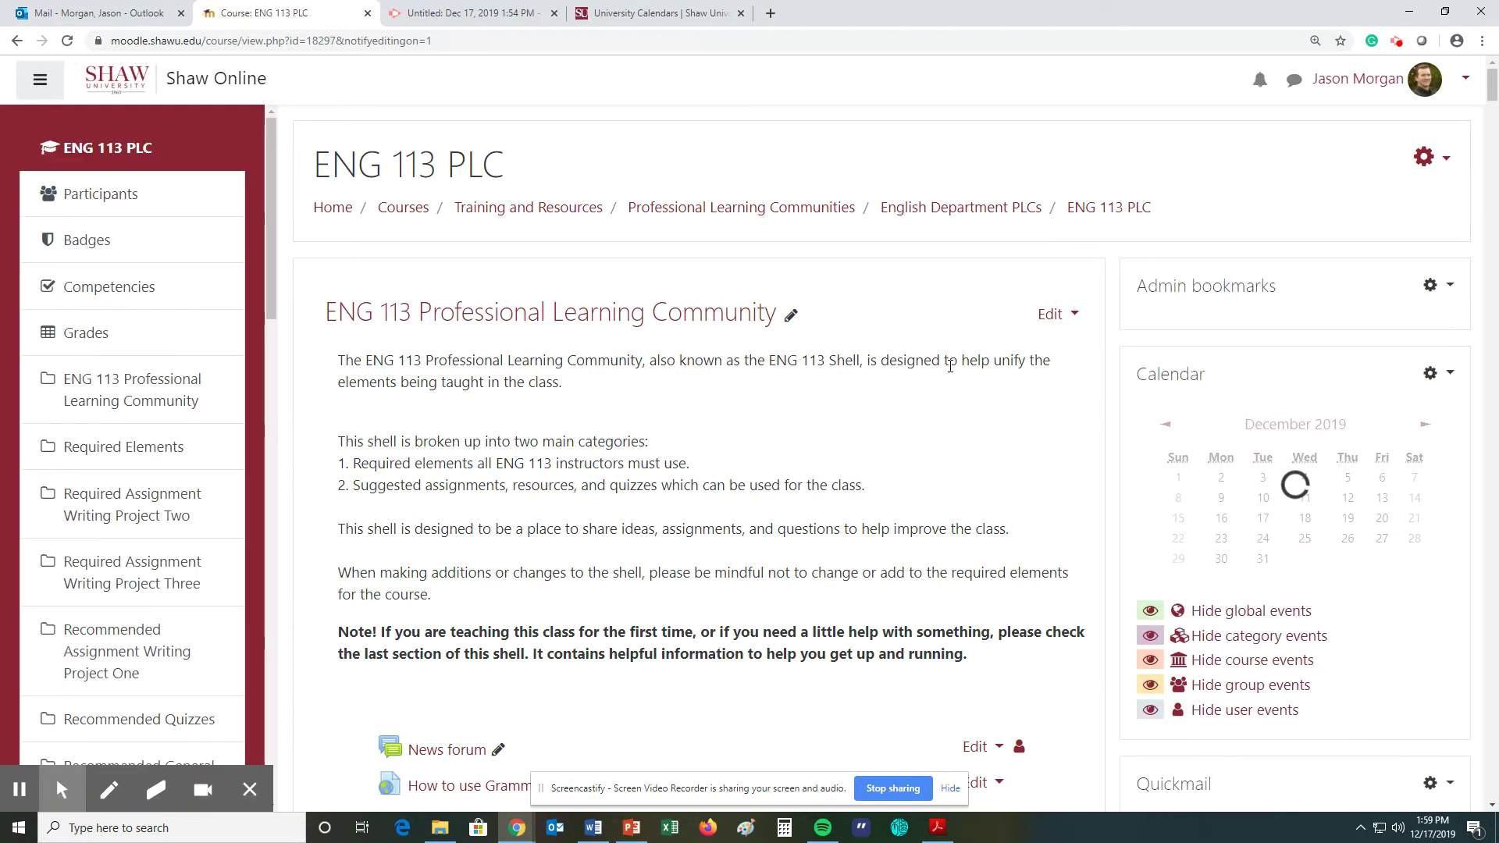
{"action": "scroll", "coordinate": [964, 358], "scroll_direction": "down", "scroll_amount": 5}
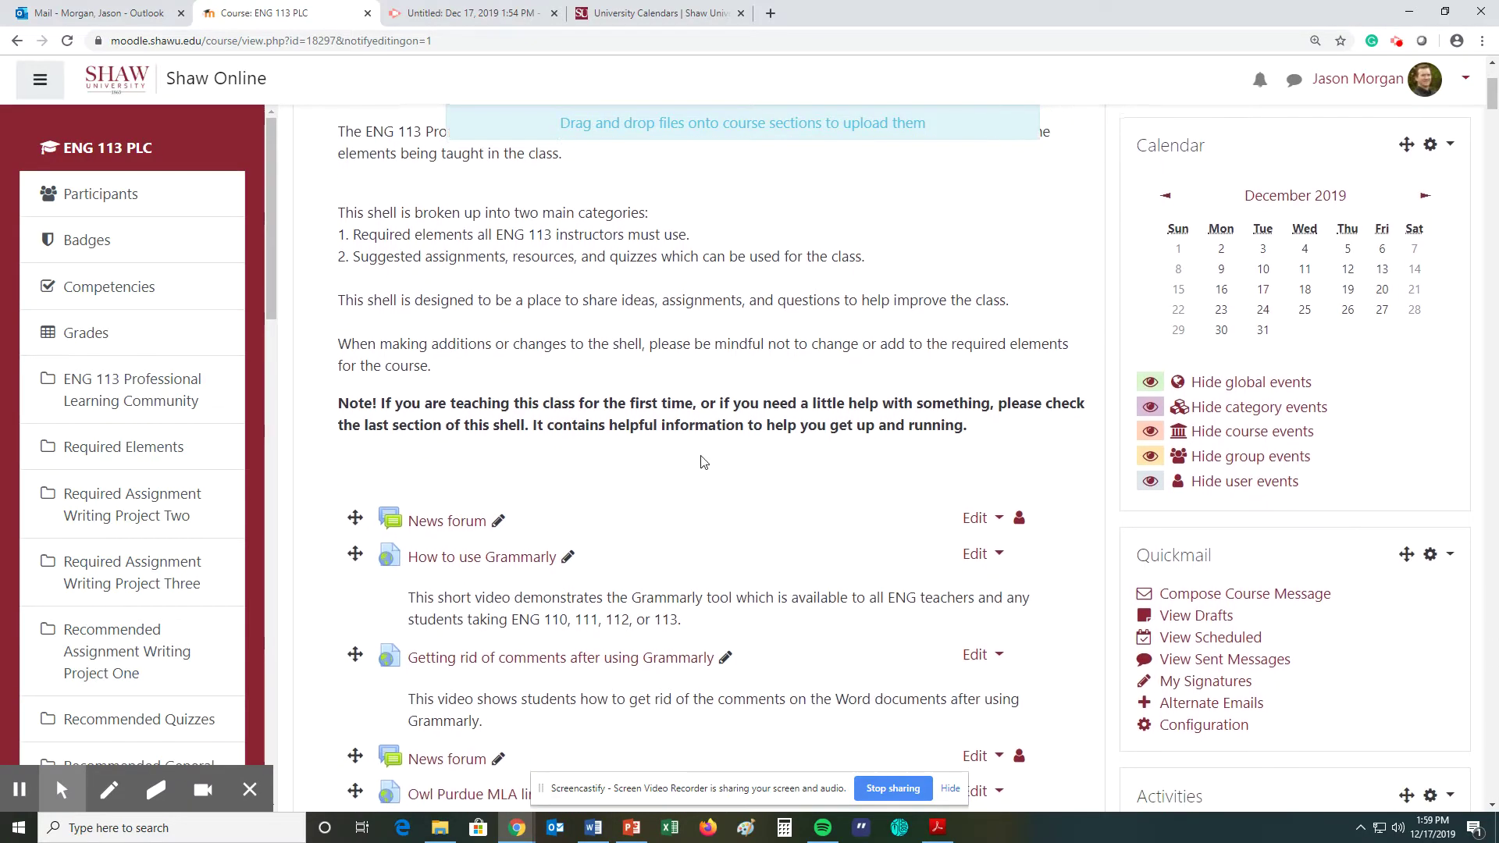
{"action": "scroll", "coordinate": [813, 429], "scroll_direction": "down", "scroll_amount": 6}
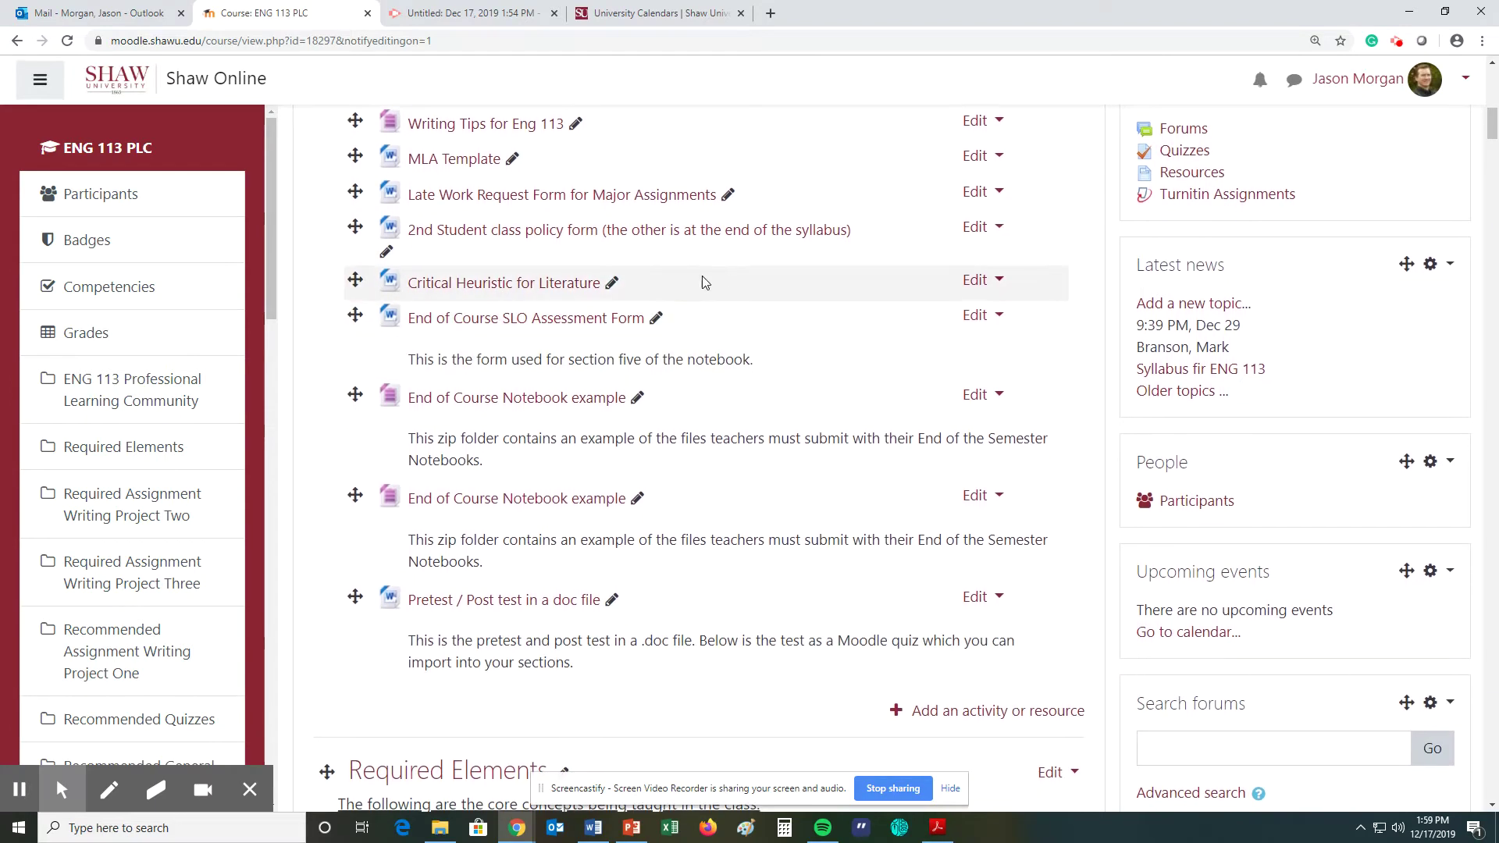
{"action": "scroll", "coordinate": [844, 393], "scroll_direction": "down", "scroll_amount": 2}
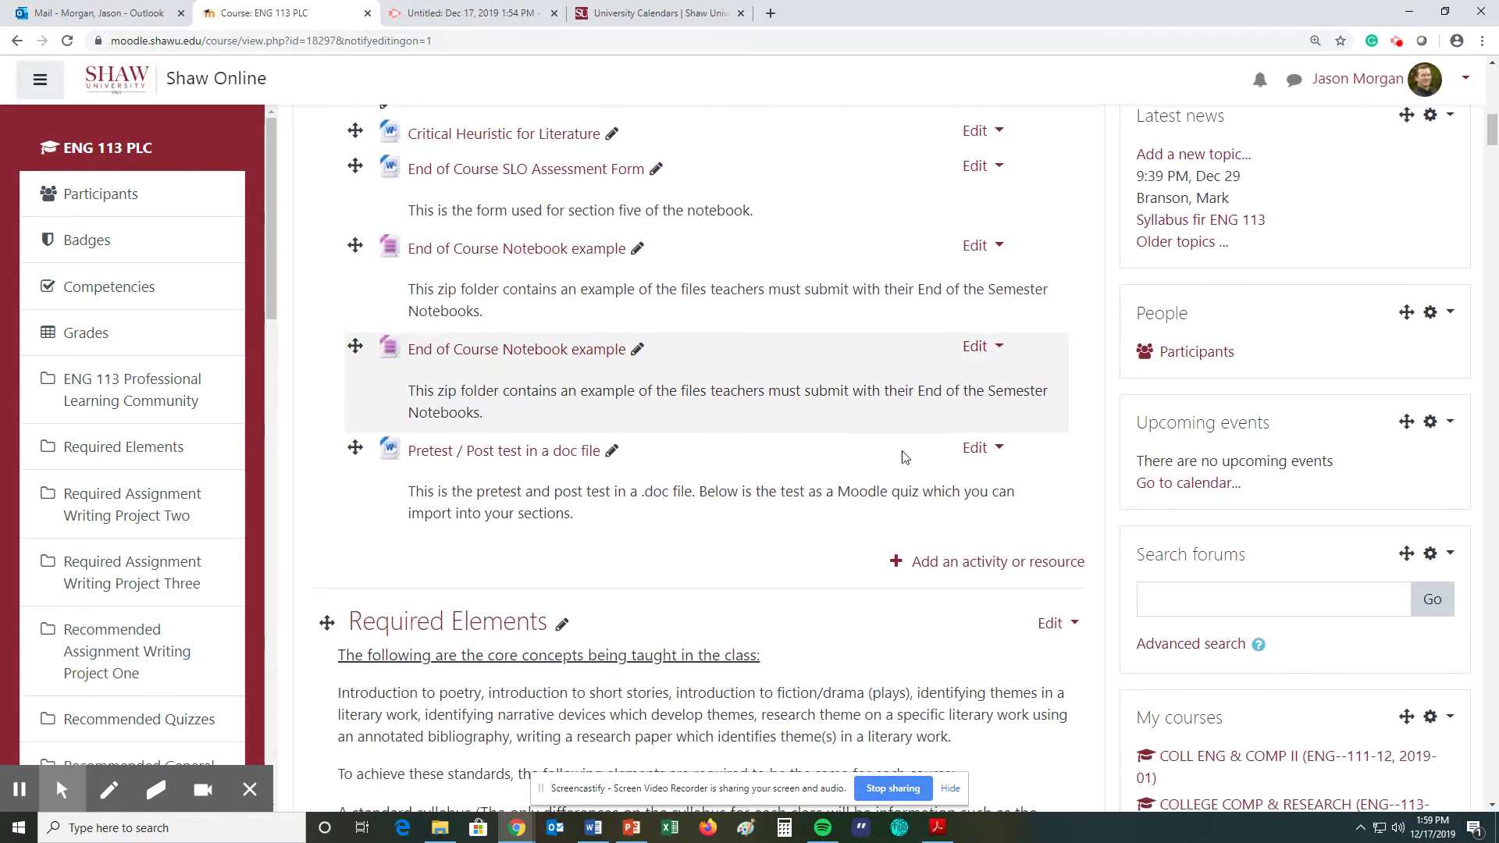
{"action": "left_click", "coordinate": [934, 560]}
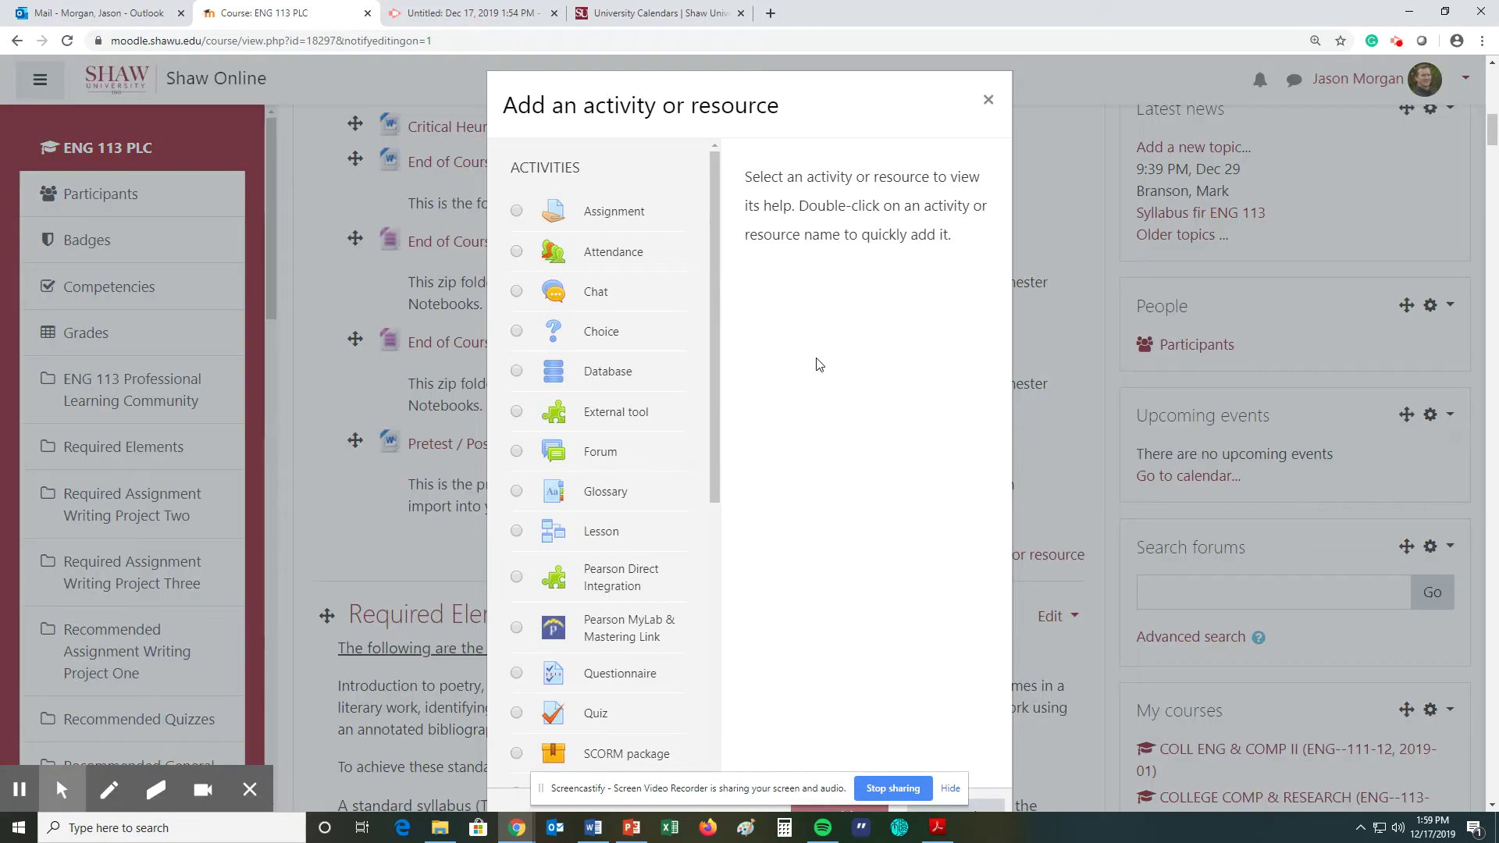
{"action": "left_click", "coordinate": [518, 253]}
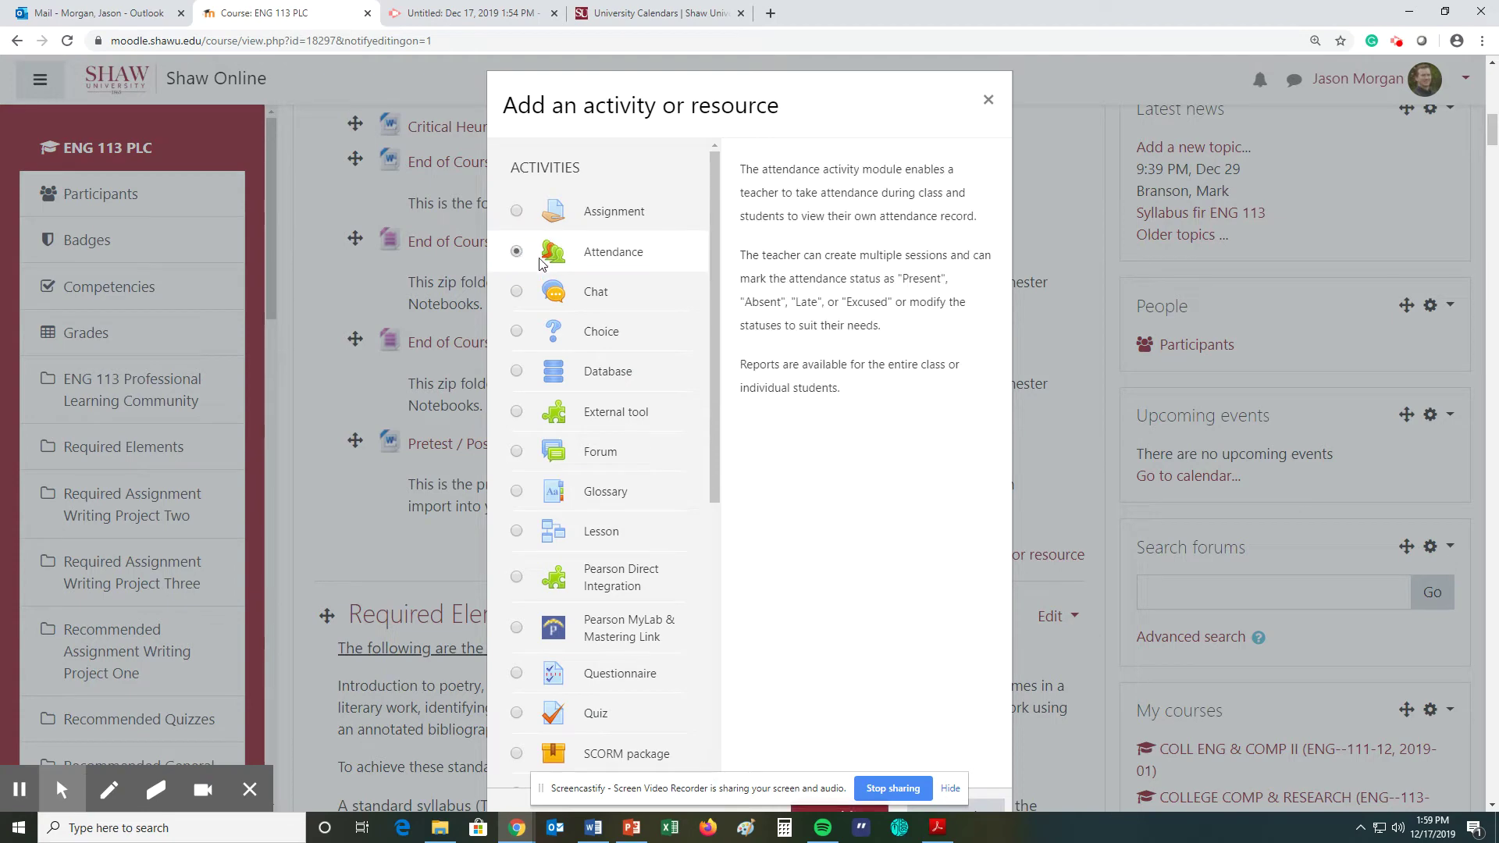
{"action": "scroll", "coordinate": [939, 377], "scroll_direction": "down", "scroll_amount": 3}
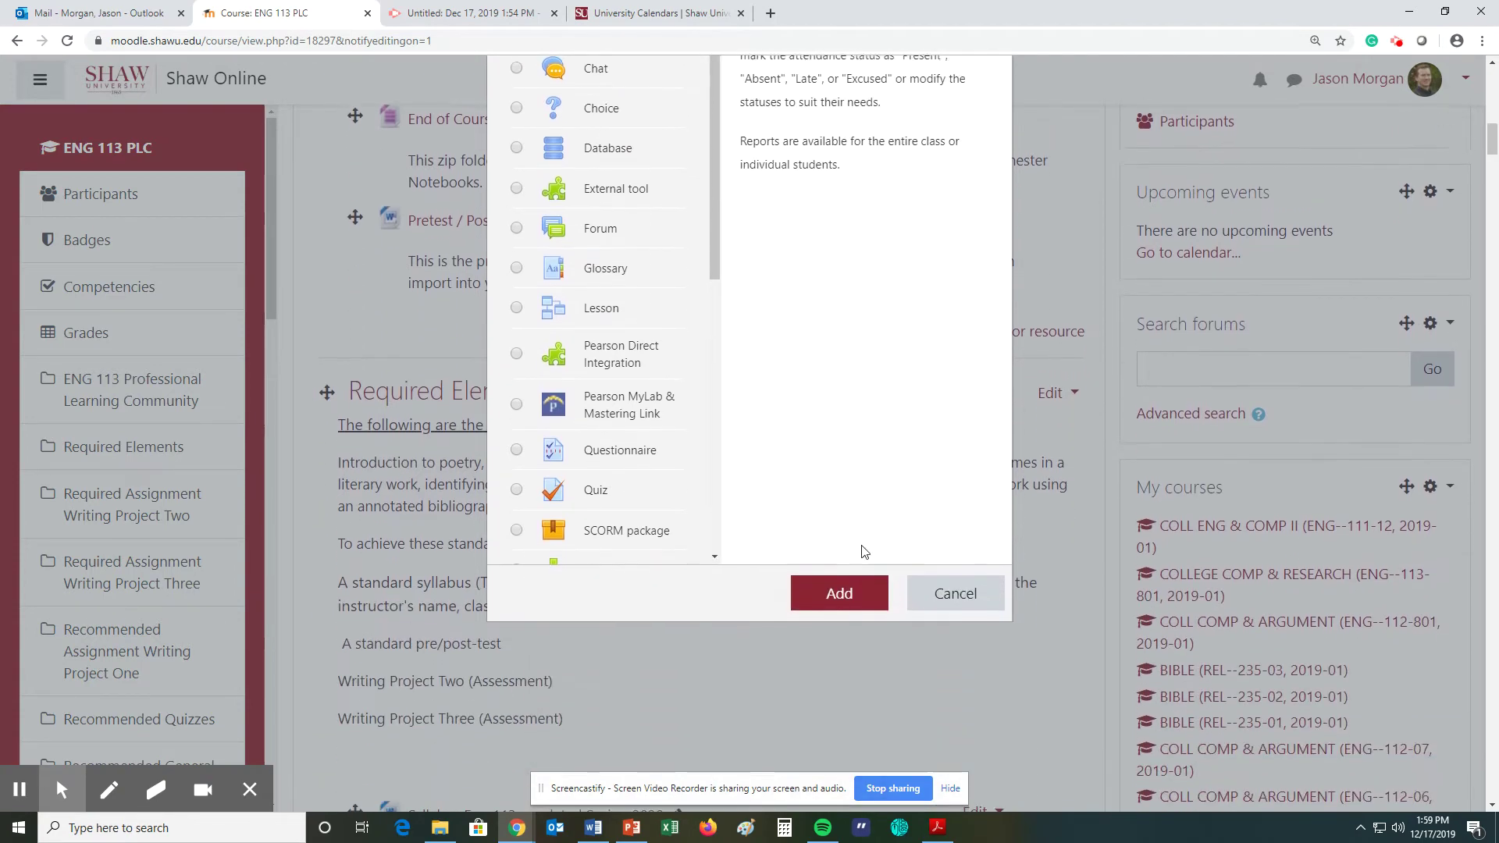
{"action": "left_click", "coordinate": [836, 585]}
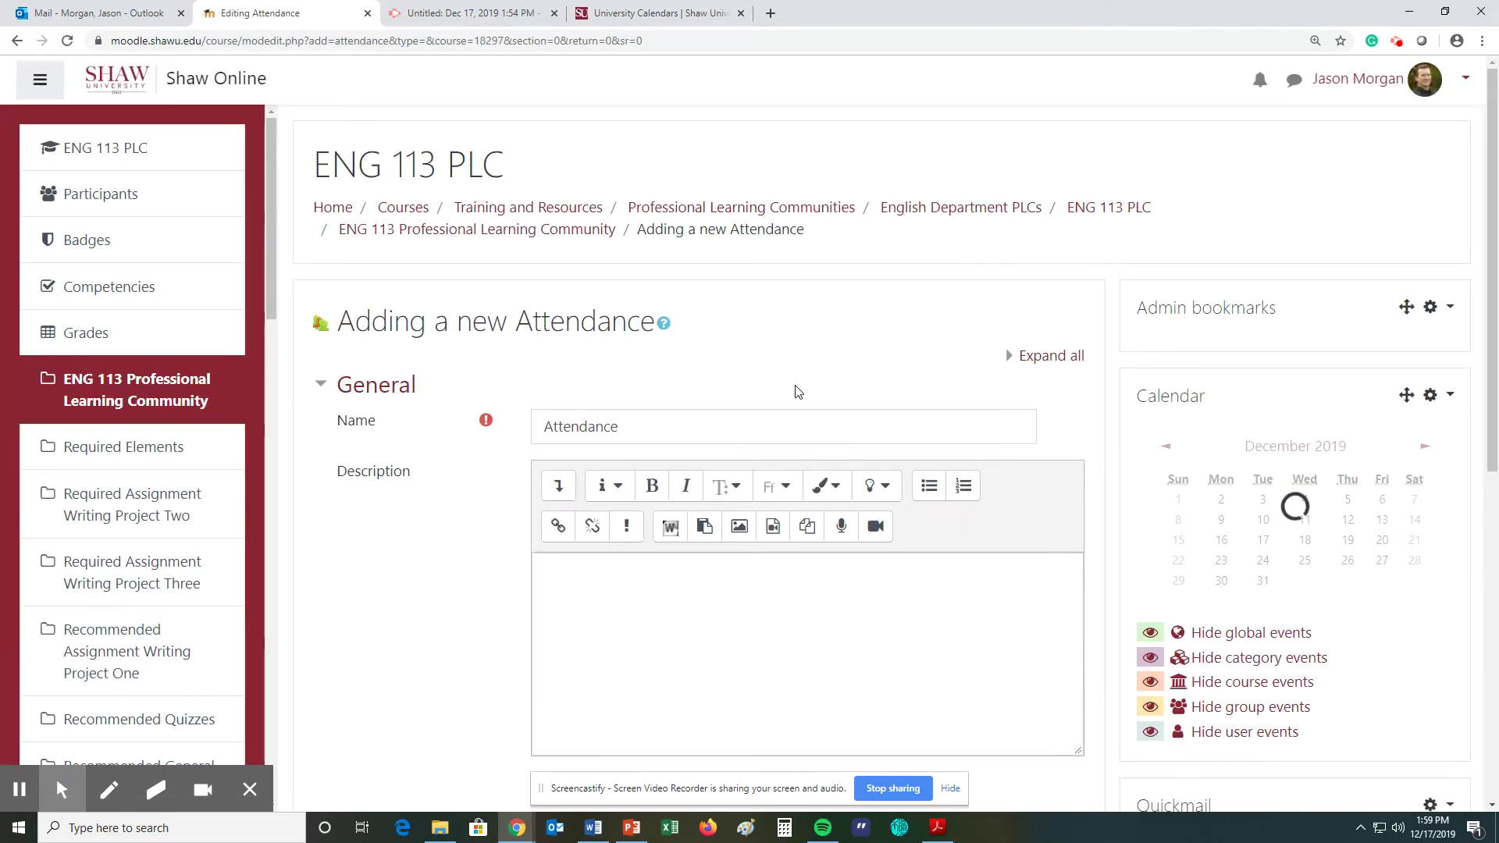
- Assign the new Attendance activity to the Attendance 10% grade category, then save it and return to the course
{"action": "scroll", "coordinate": [768, 395], "scroll_direction": "down", "scroll_amount": 2}
{"action": "scroll", "coordinate": [897, 437], "scroll_direction": "down", "scroll_amount": 2}
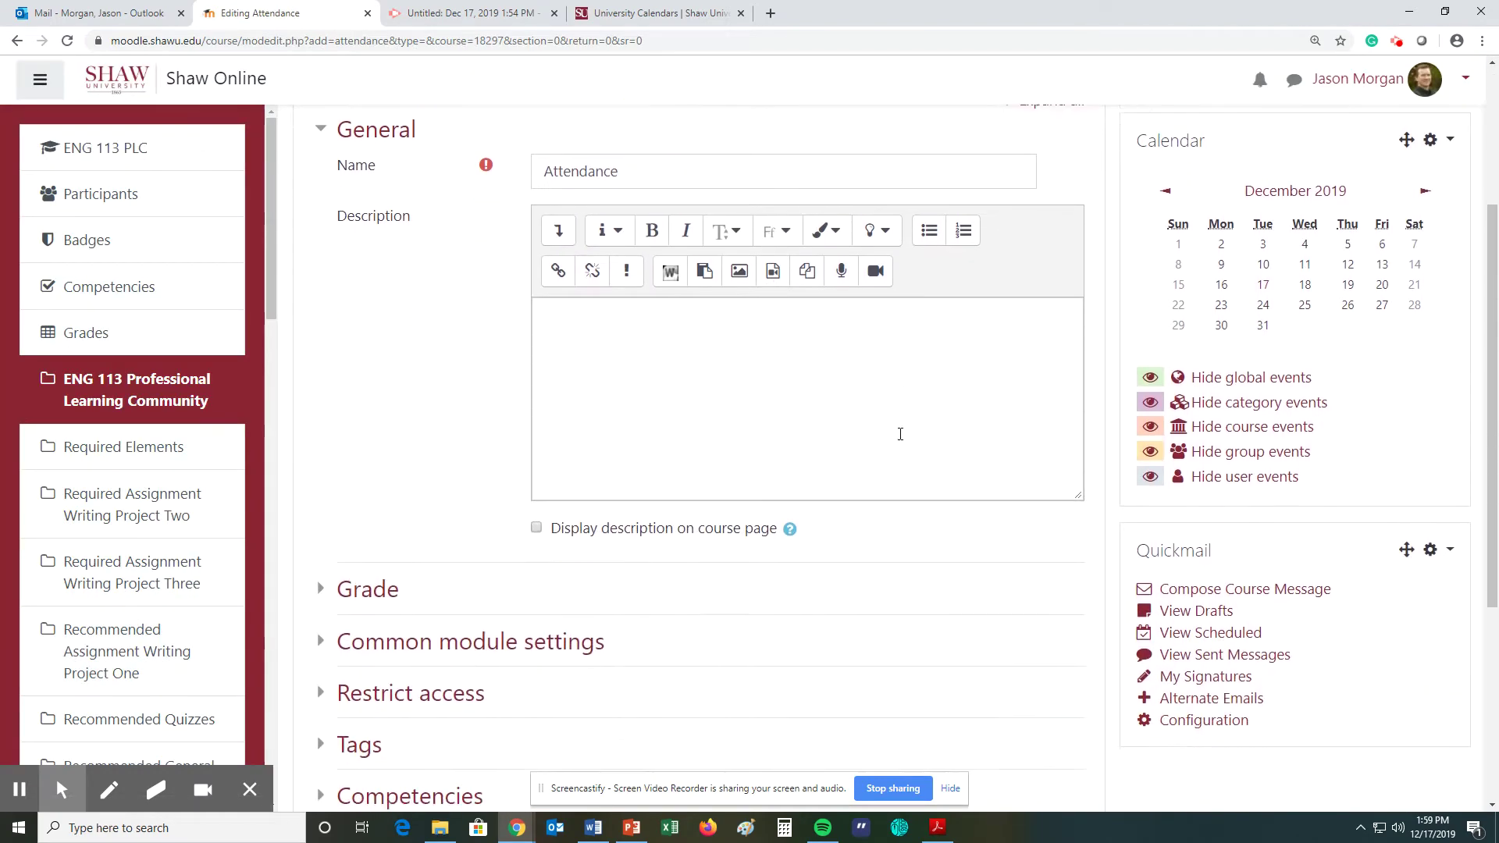
{"action": "scroll", "coordinate": [810, 402], "scroll_direction": "up", "scroll_amount": 2}
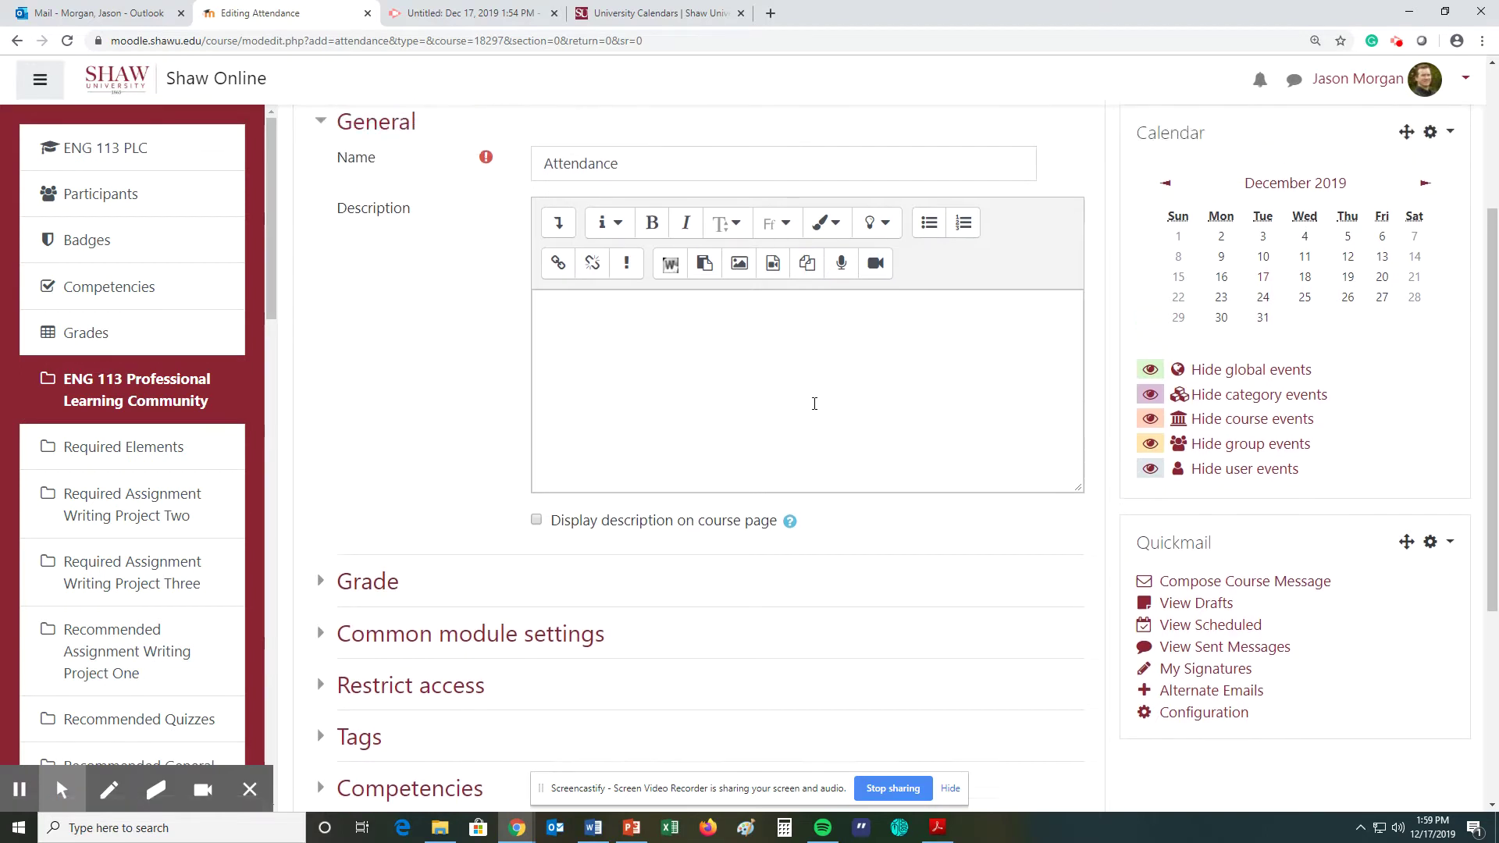
{"action": "scroll", "coordinate": [777, 396], "scroll_direction": "down", "scroll_amount": 3}
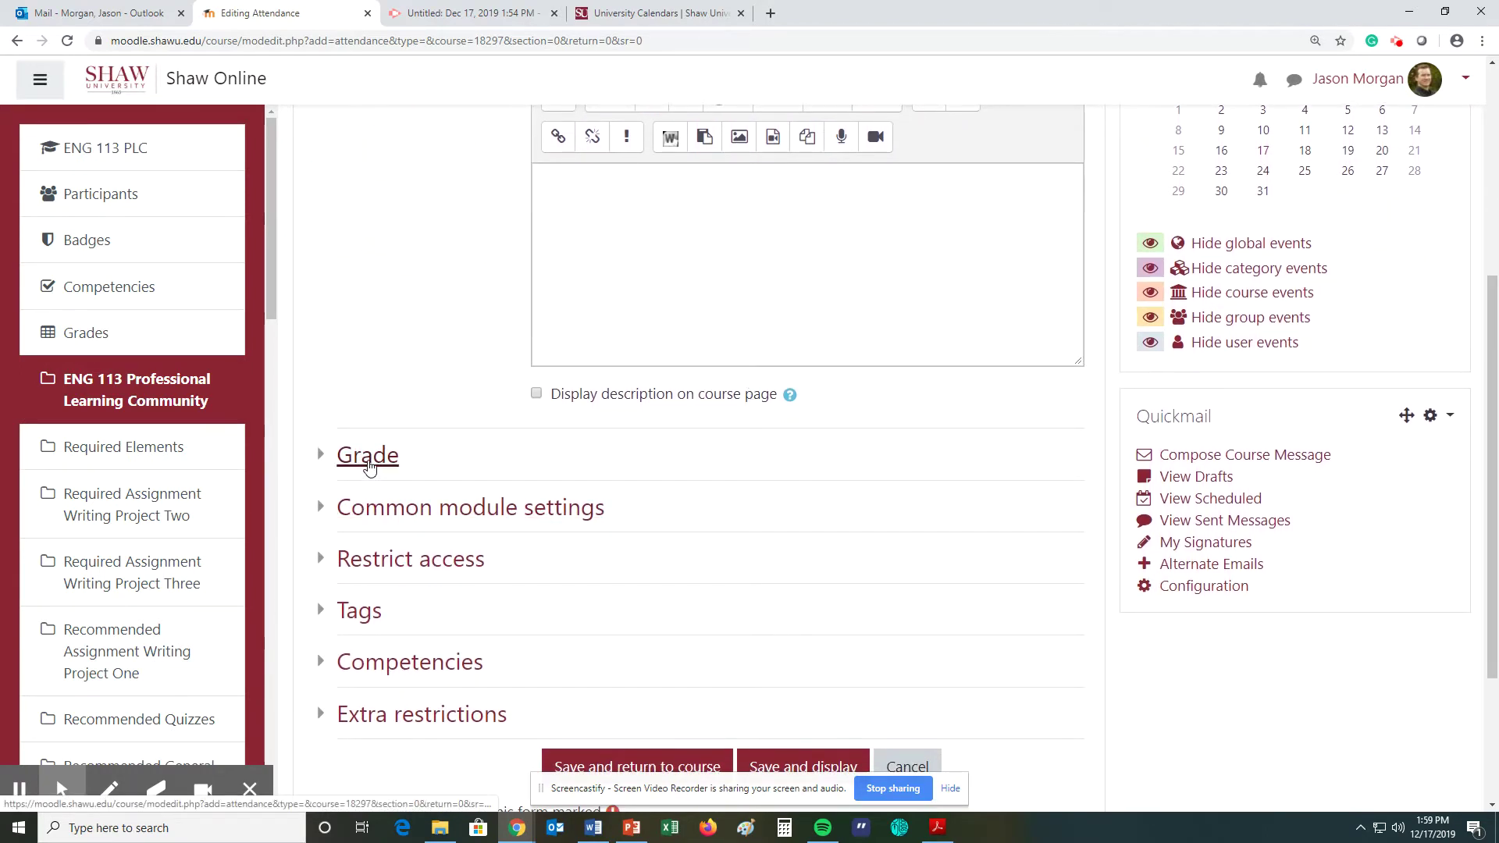
{"action": "left_click", "coordinate": [369, 461]}
{"action": "scroll", "coordinate": [715, 447], "scroll_direction": "down", "scroll_amount": 2}
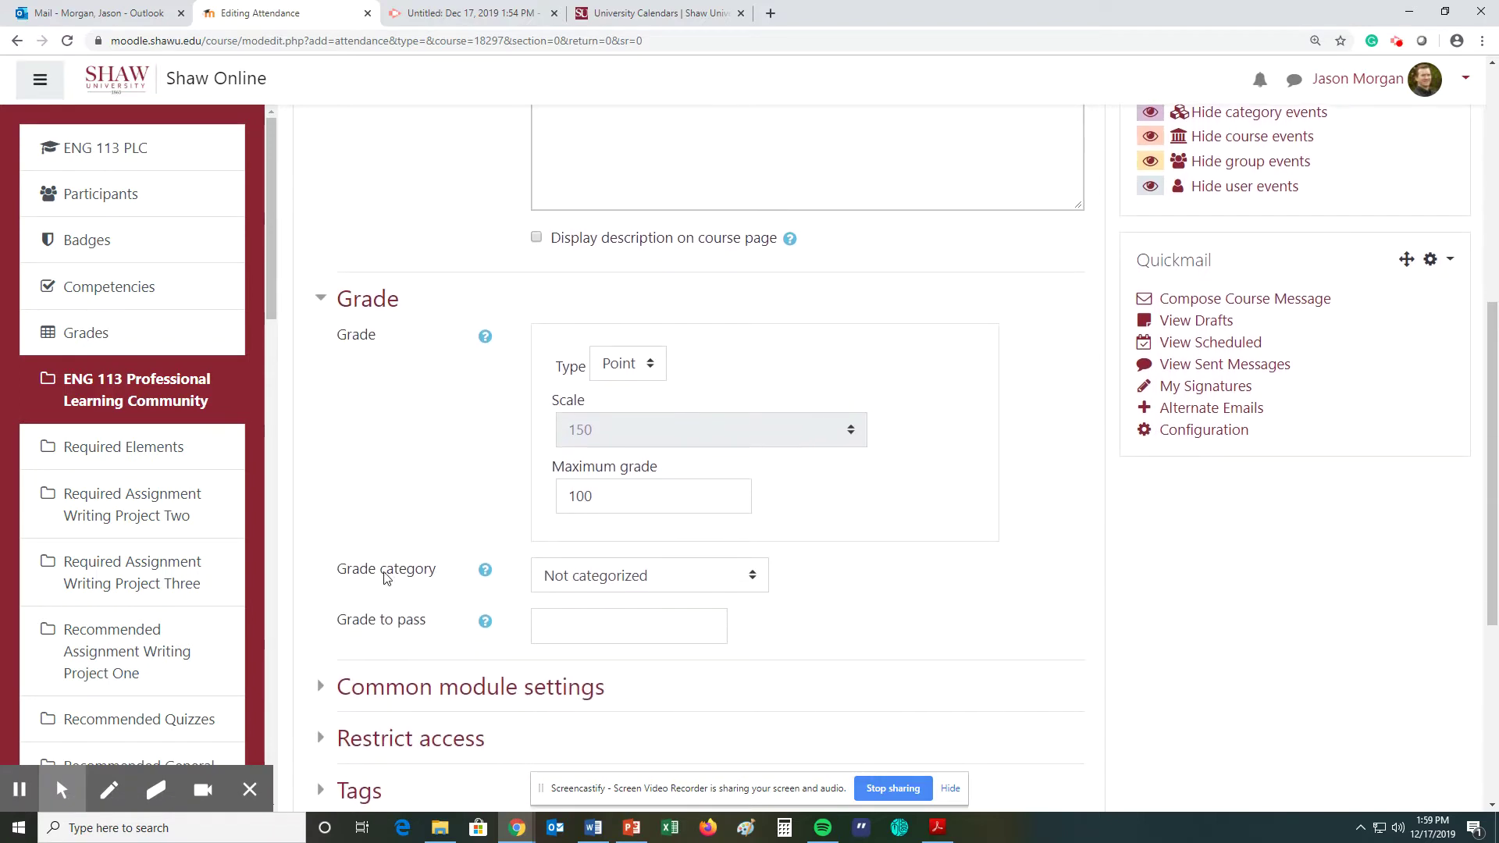
{"action": "left_click", "coordinate": [608, 578]}
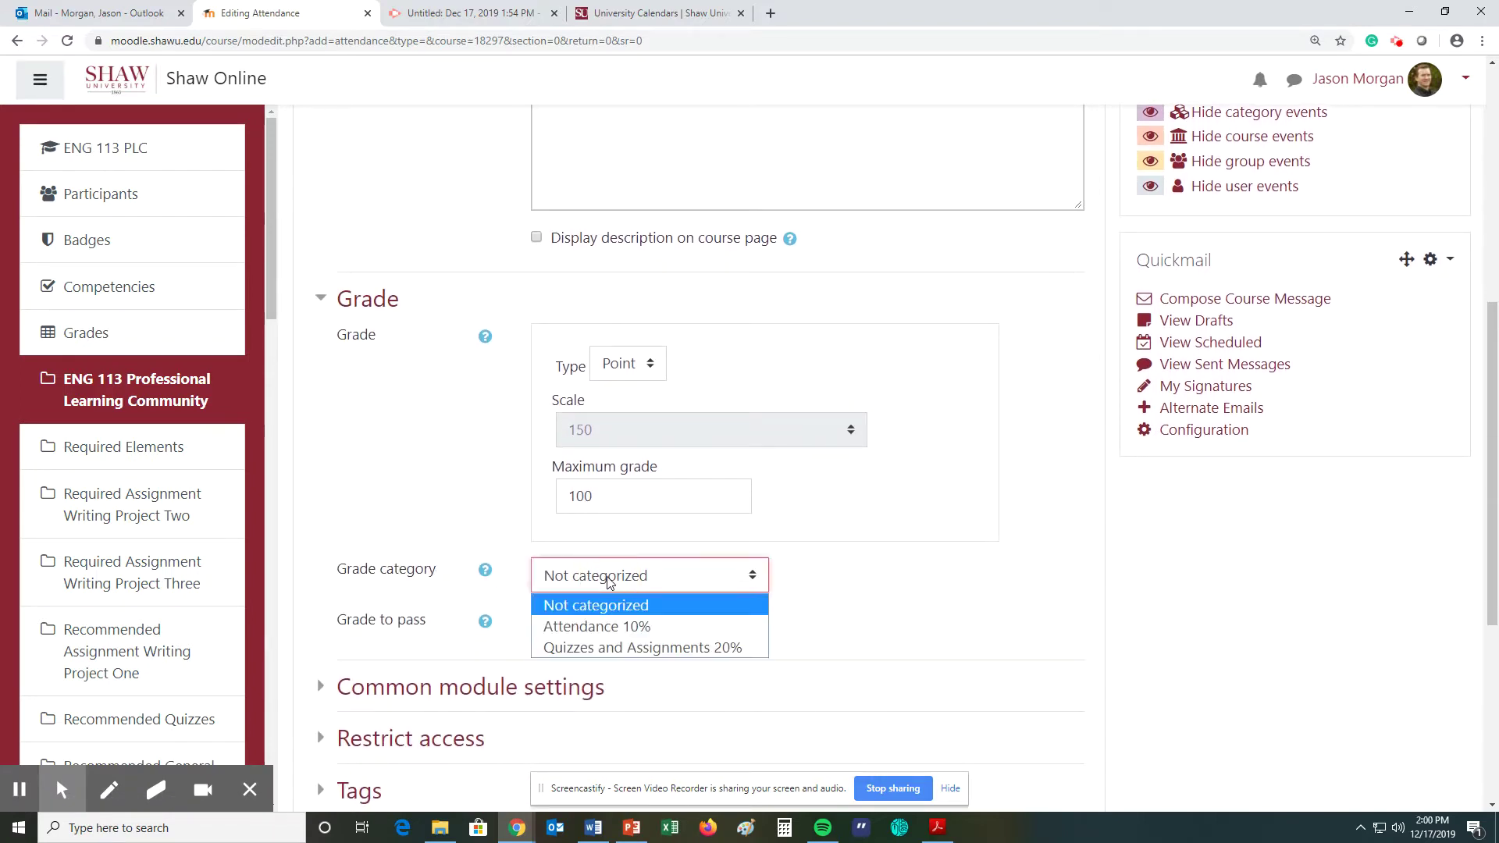
{"action": "left_click", "coordinate": [607, 629]}
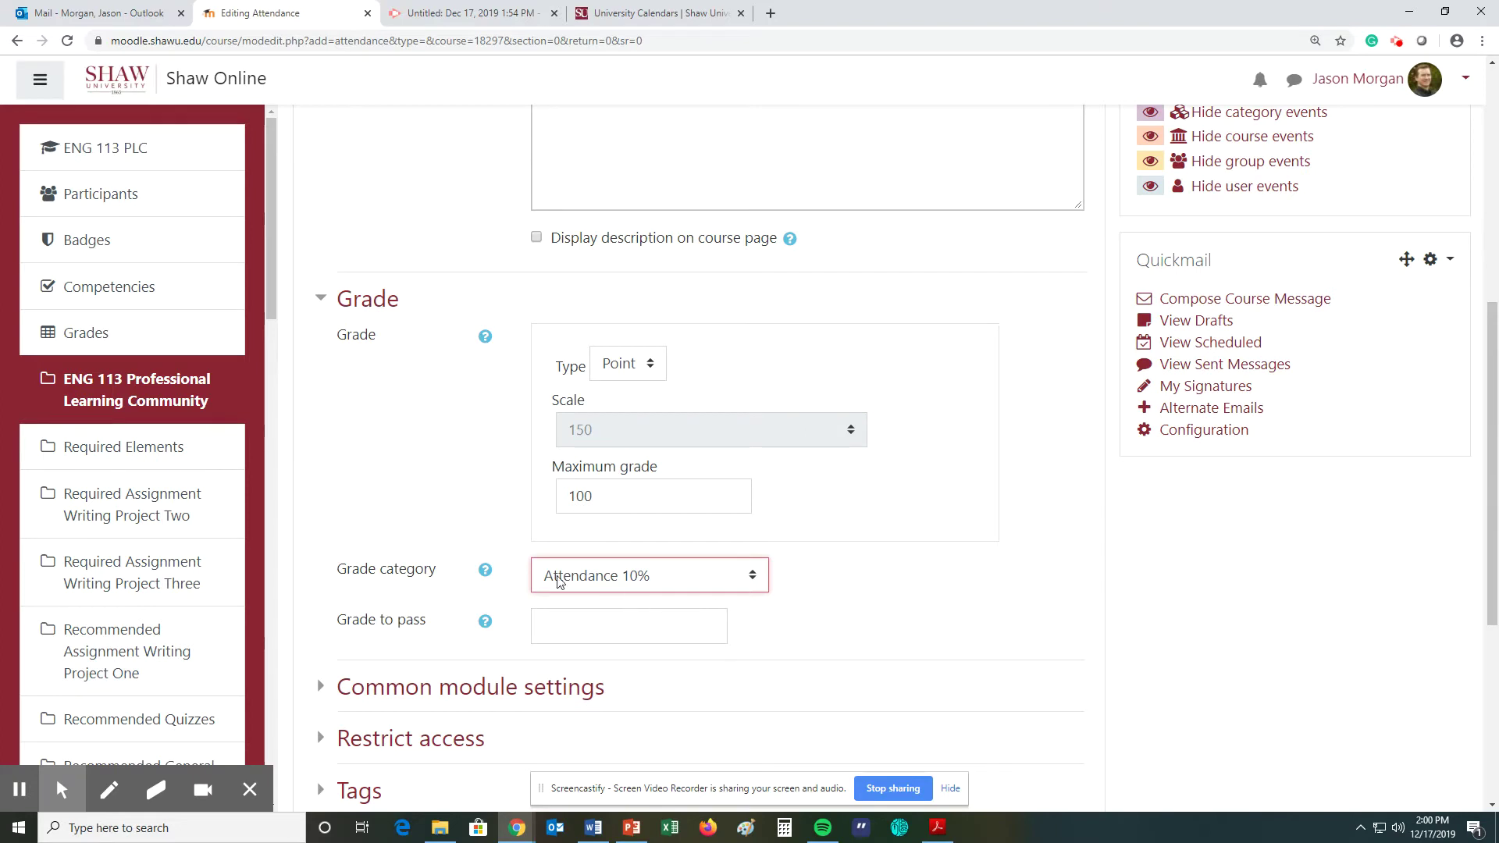
{"action": "scroll", "coordinate": [515, 549], "scroll_direction": "down", "scroll_amount": 3}
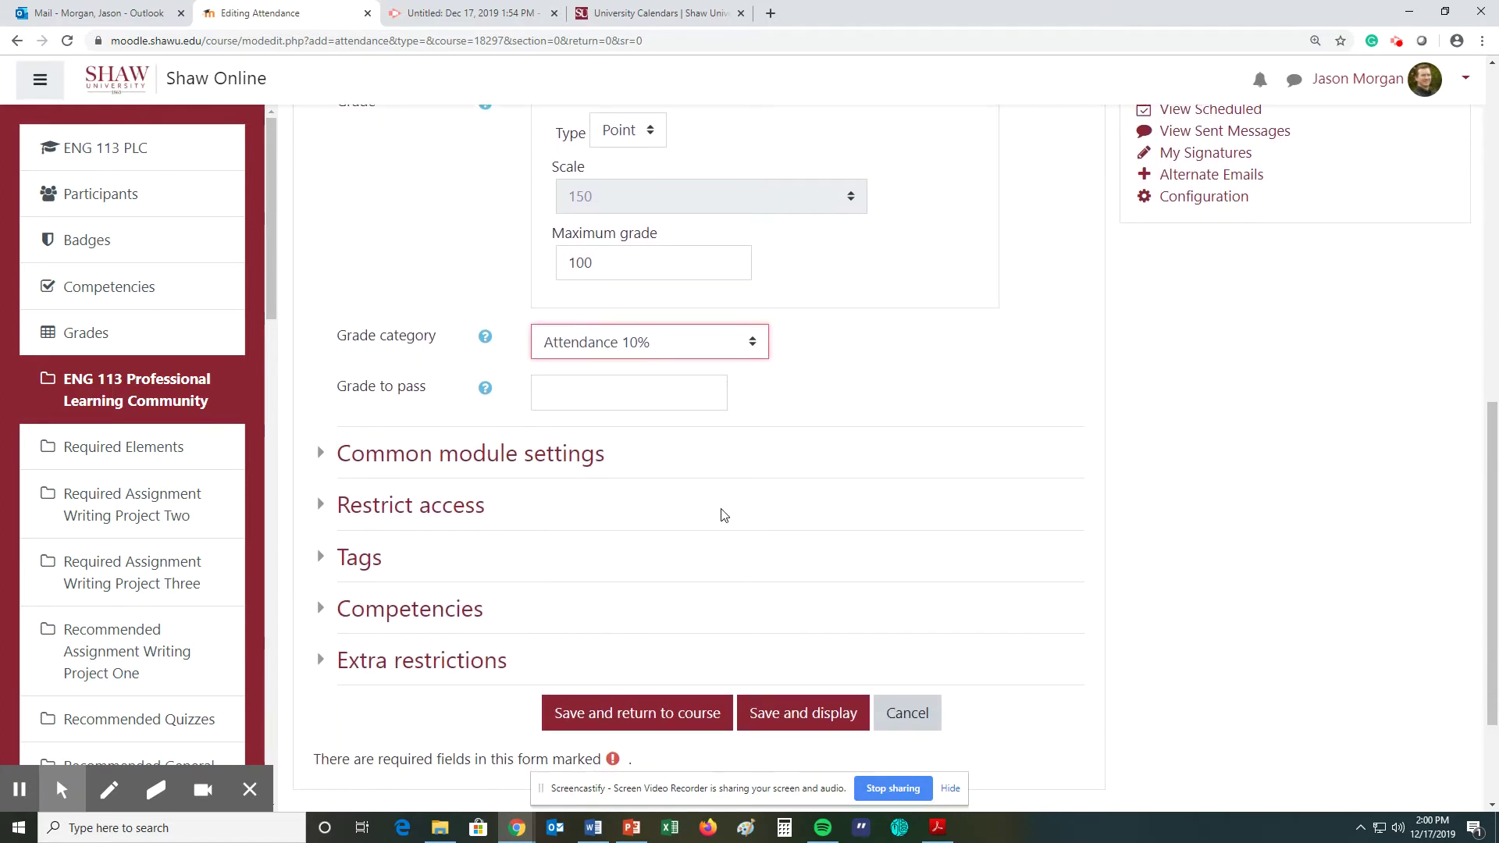
{"action": "scroll", "coordinate": [722, 514], "scroll_direction": "down", "scroll_amount": 2}
{"action": "left_click", "coordinate": [658, 556]}
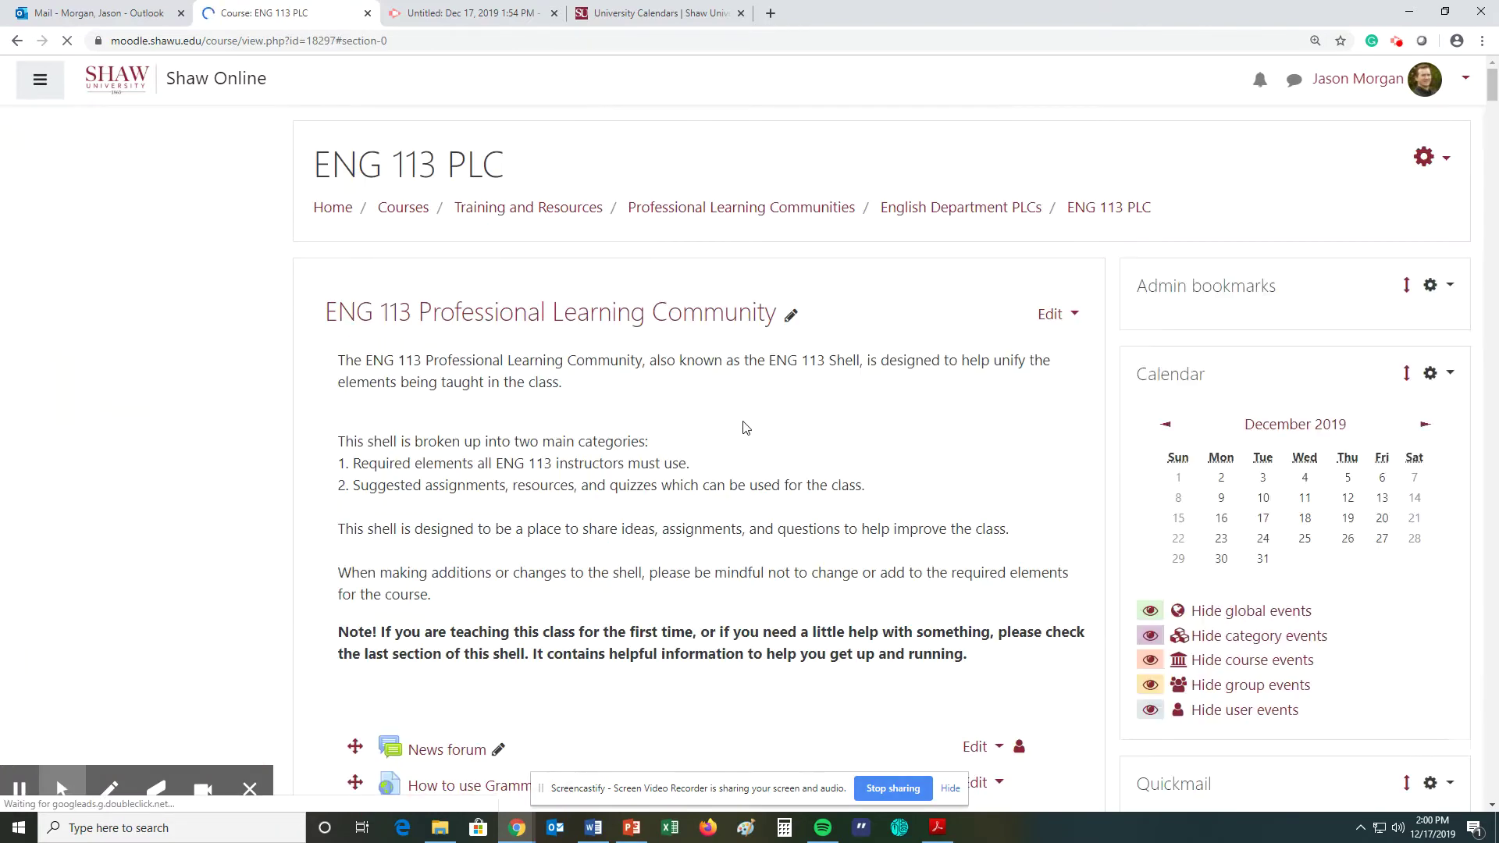
- Move the Attendance activity to the top of its section, above the first News forum
{"action": "scroll", "coordinate": [743, 427], "scroll_direction": "down", "scroll_amount": 10}
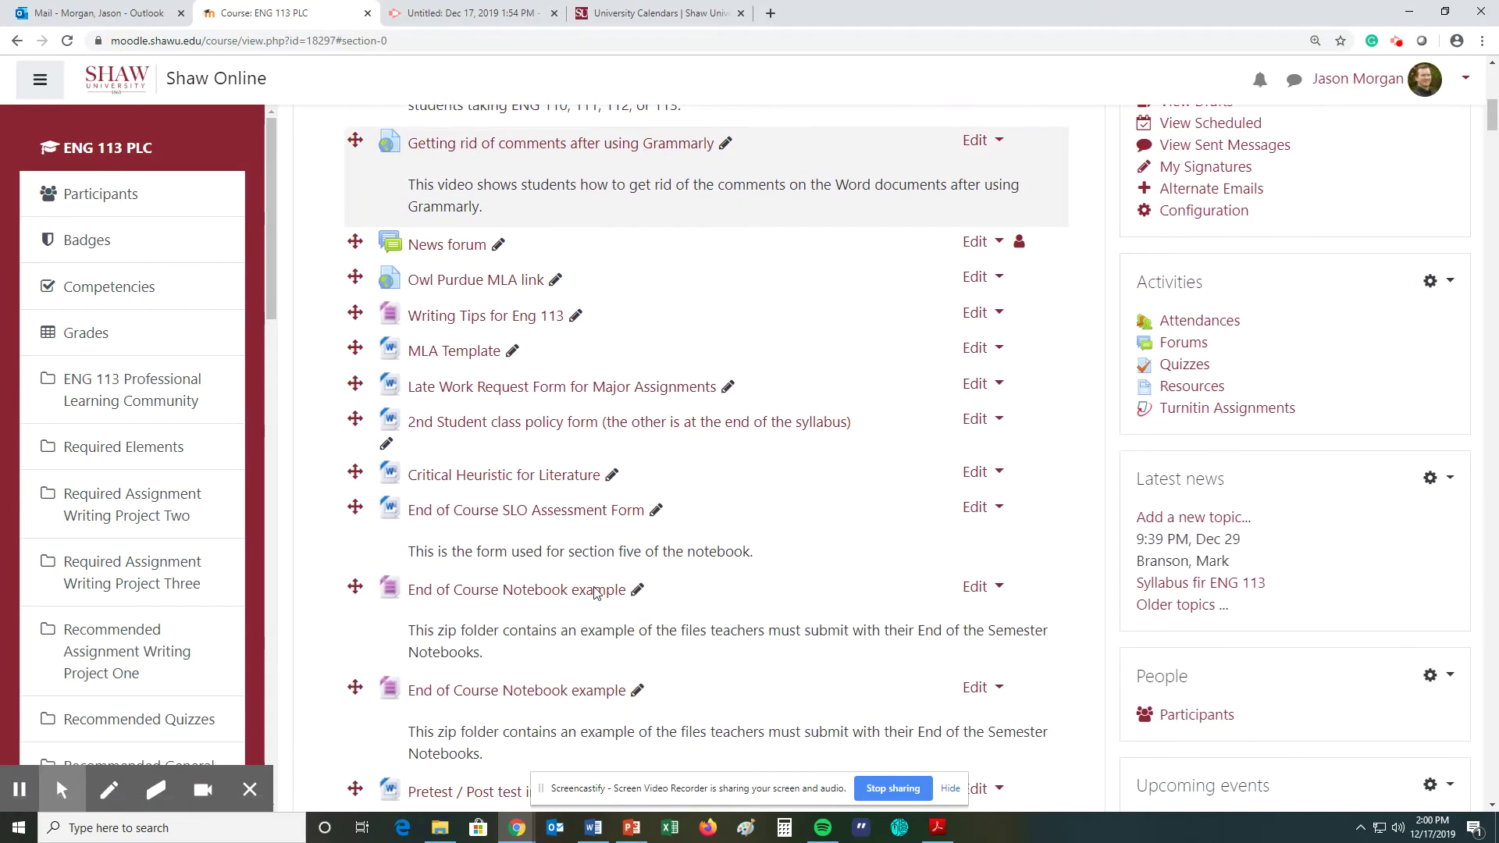
{"action": "scroll", "coordinate": [595, 593], "scroll_direction": "down", "scroll_amount": 3}
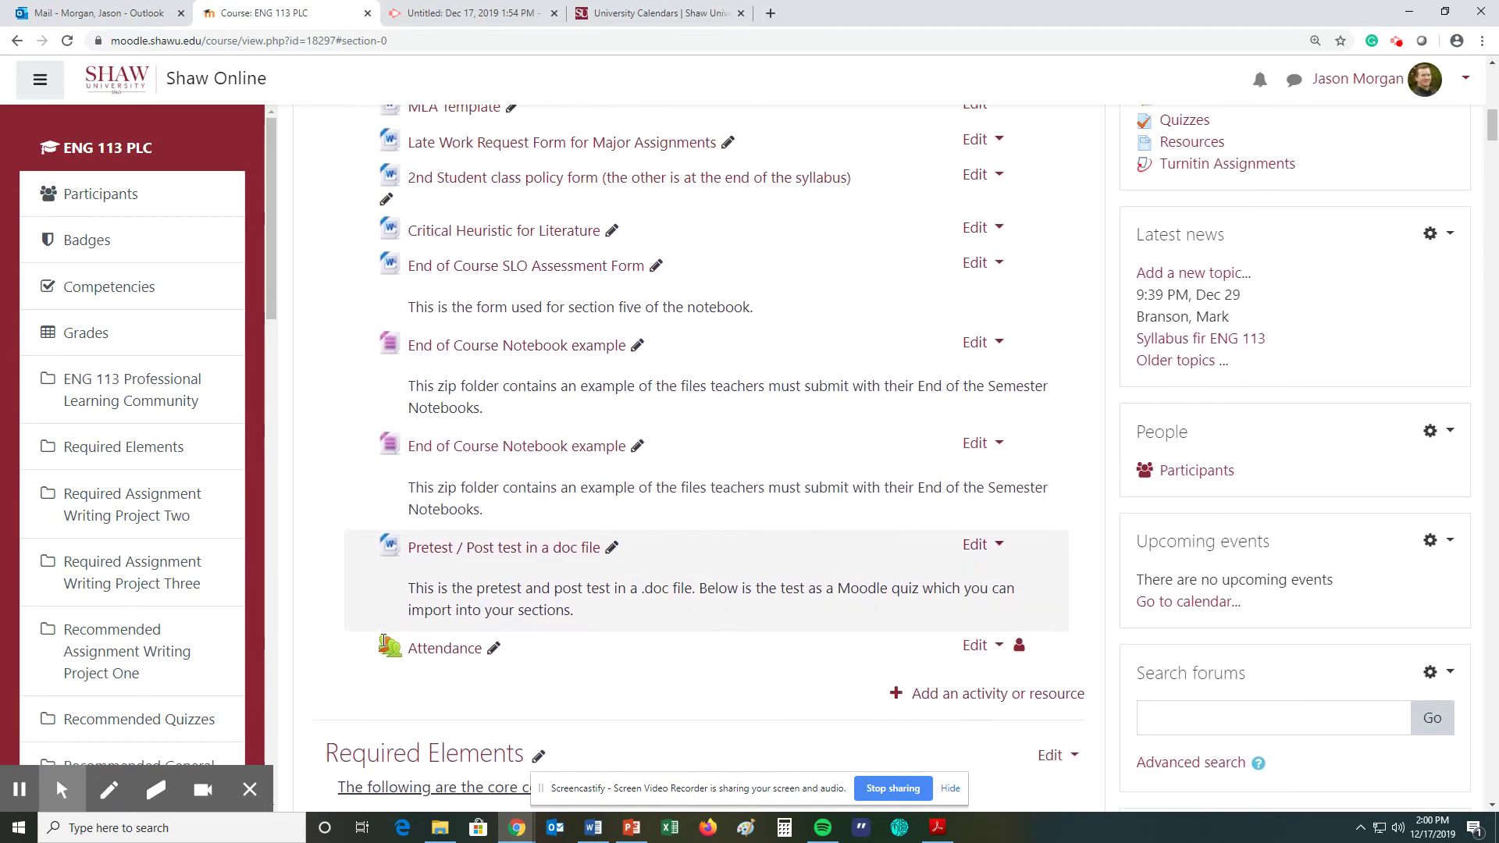
{"action": "scroll", "coordinate": [467, 604], "scroll_direction": "down", "scroll_amount": 3}
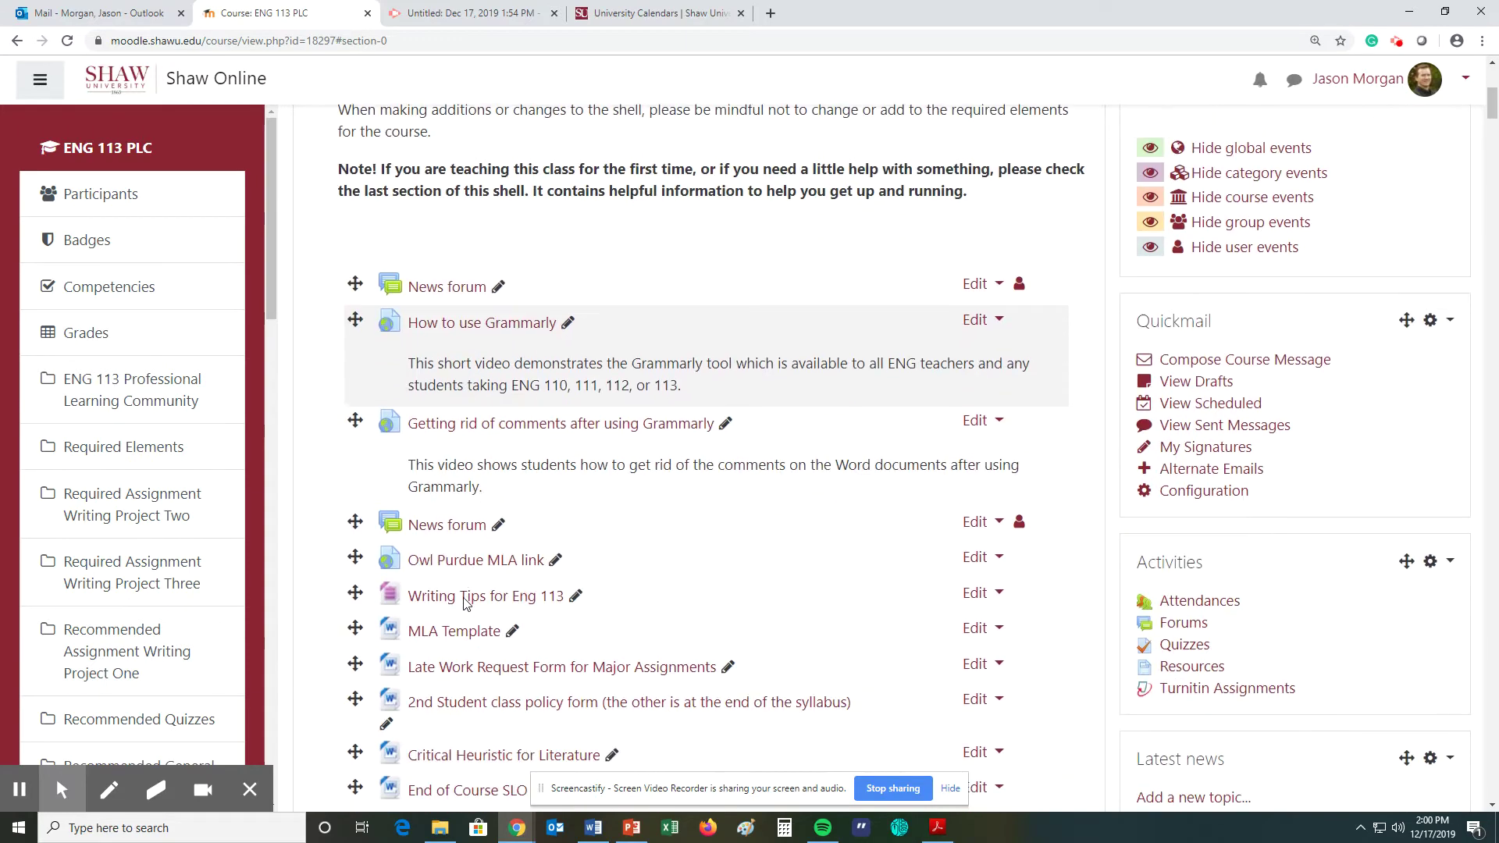
{"action": "scroll", "coordinate": [466, 605], "scroll_direction": "down", "scroll_amount": 6}
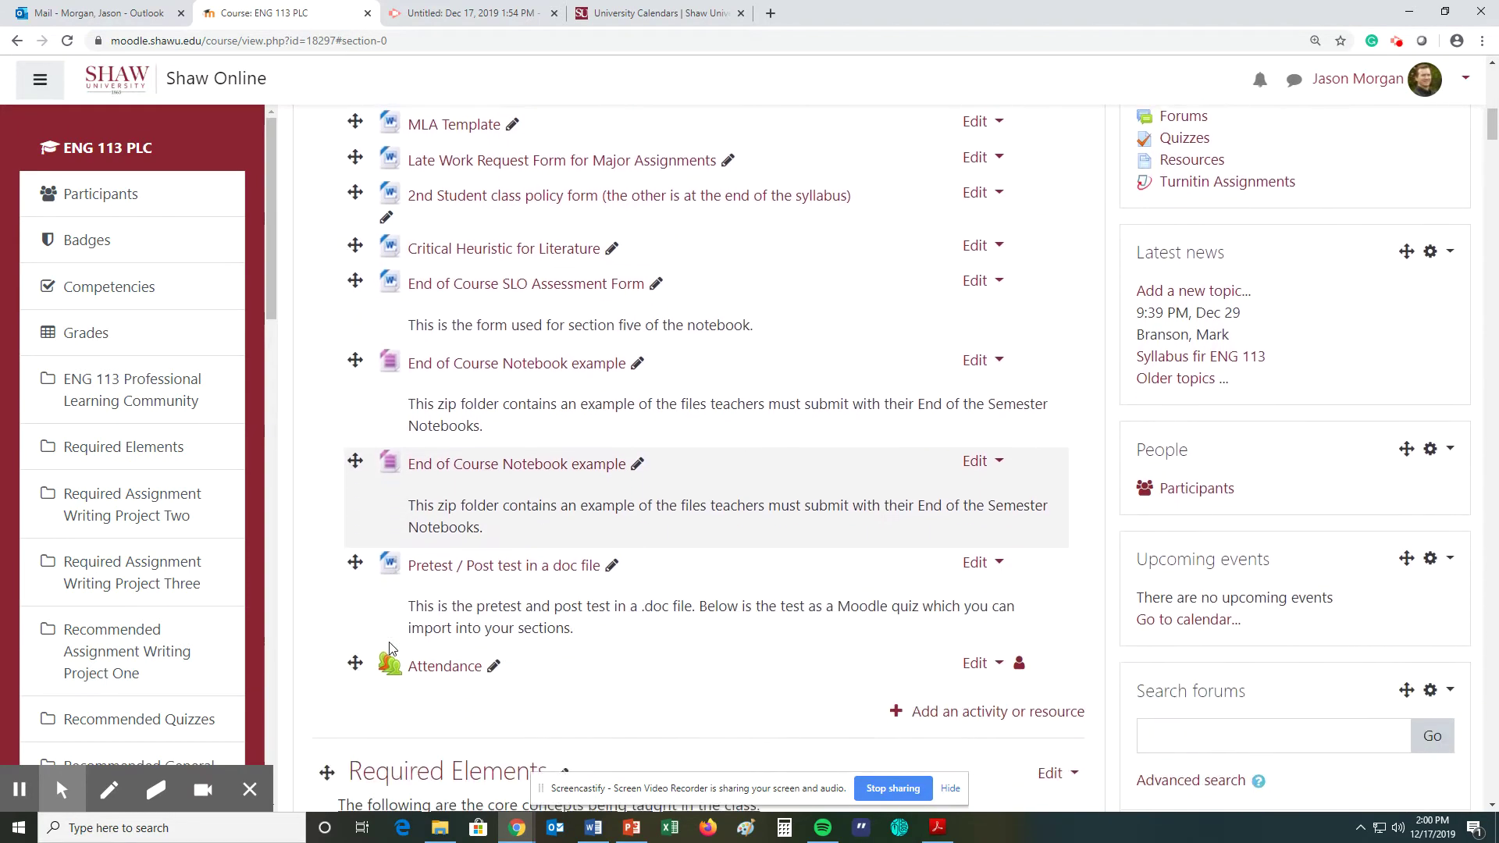
{"action": "left_click_drag", "start_coordinate": [355, 663], "coordinate": [386, 144]}
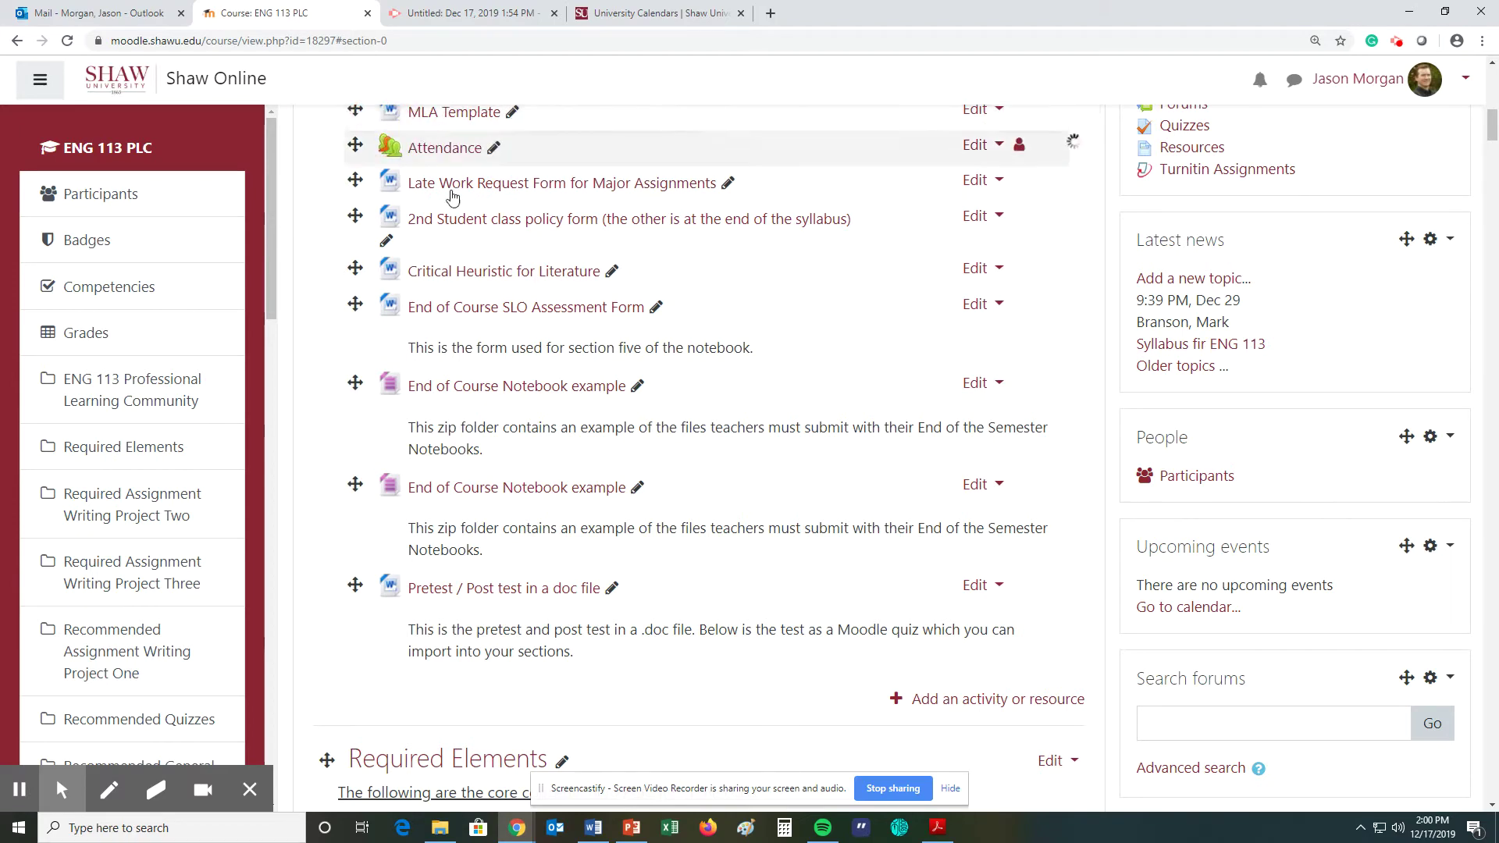
{"action": "scroll", "coordinate": [469, 234], "scroll_direction": "up", "scroll_amount": 4}
{"action": "left_click_drag", "start_coordinate": [355, 449], "coordinate": [360, 117]}
{"action": "scroll", "coordinate": [515, 296], "scroll_direction": "up", "scroll_amount": 5}
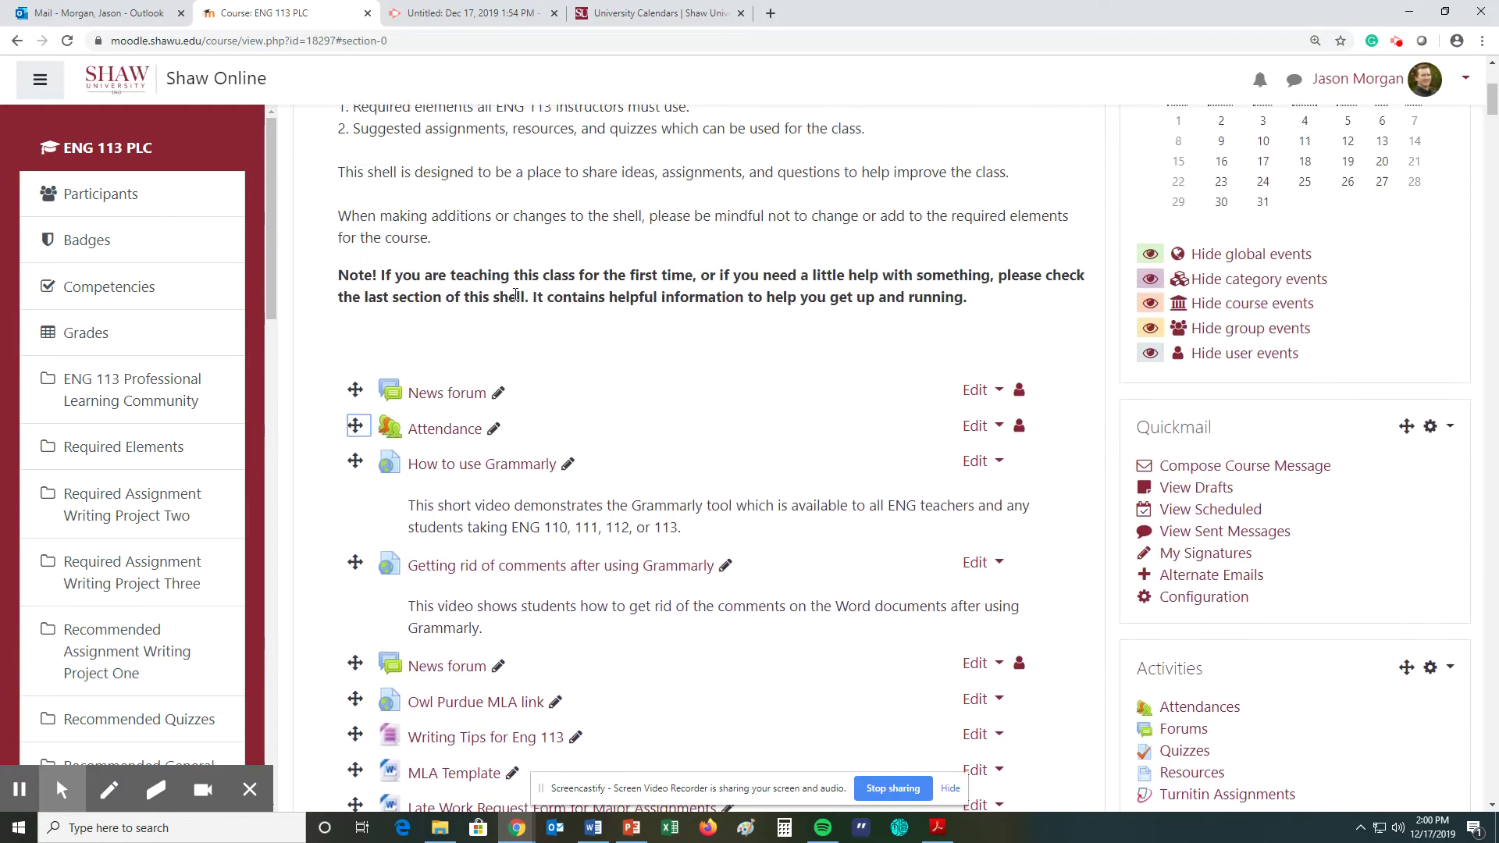
{"action": "scroll", "coordinate": [515, 295], "scroll_direction": "up", "scroll_amount": 2}
{"action": "left_click_drag", "start_coordinate": [355, 503], "coordinate": [371, 457]}
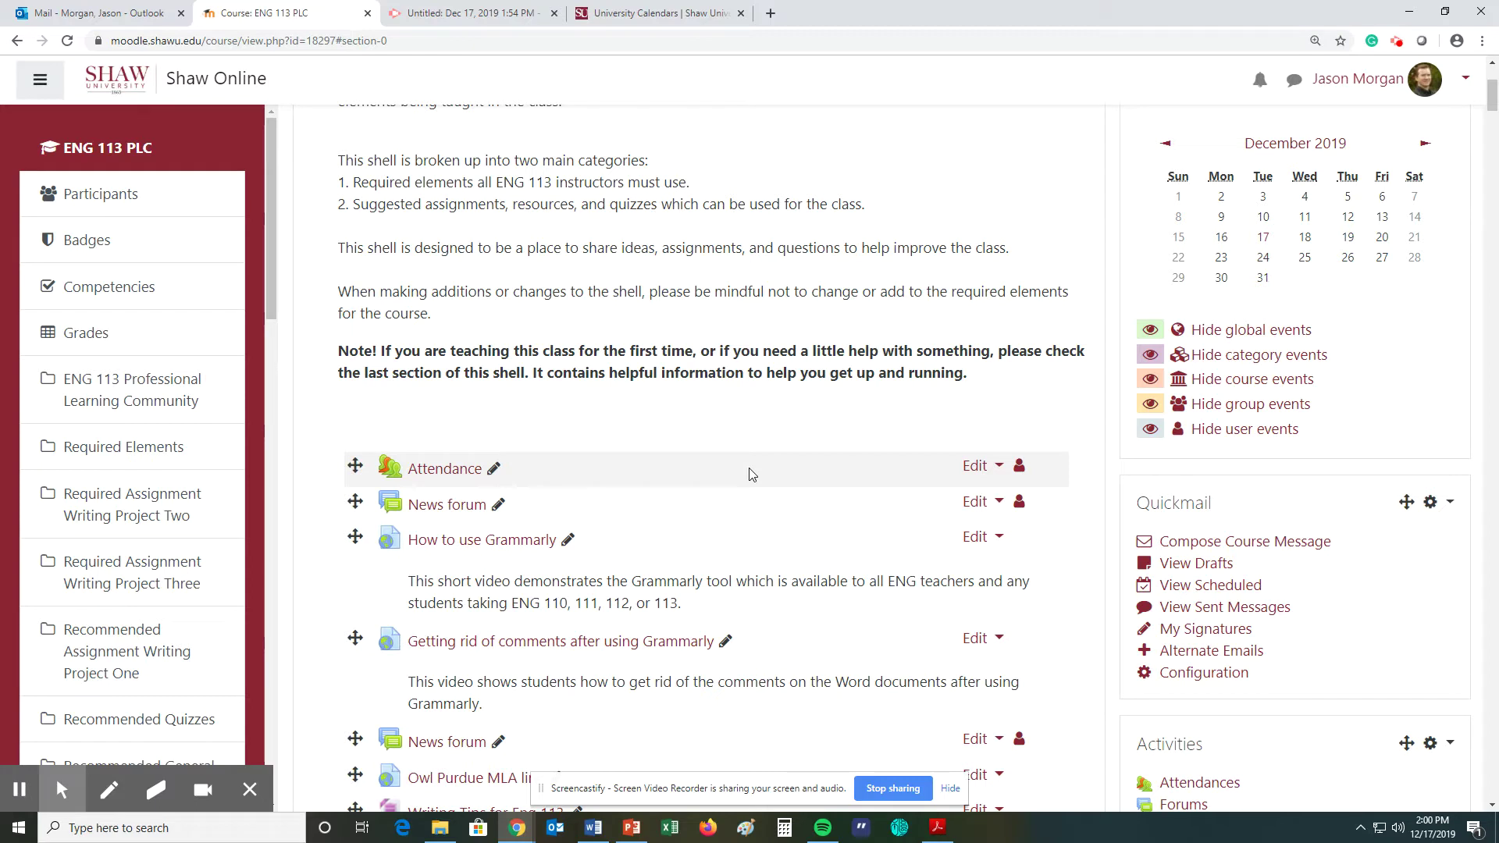
- In the Attendance activity's status set, set the points for Excused to 2 and update the set
{"action": "left_click", "coordinate": [445, 470]}
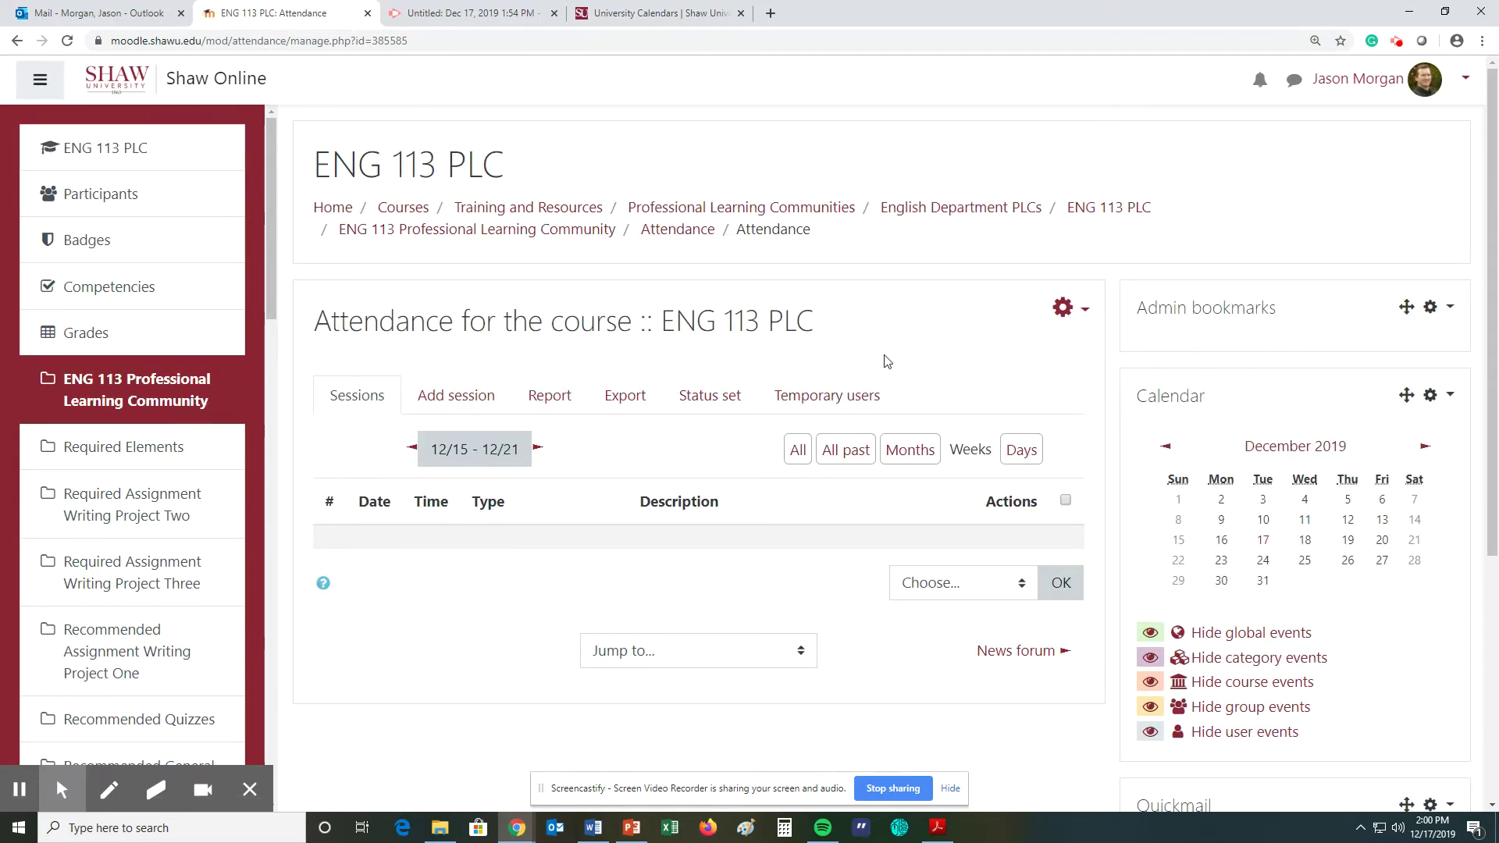
{"action": "left_click", "coordinate": [707, 400]}
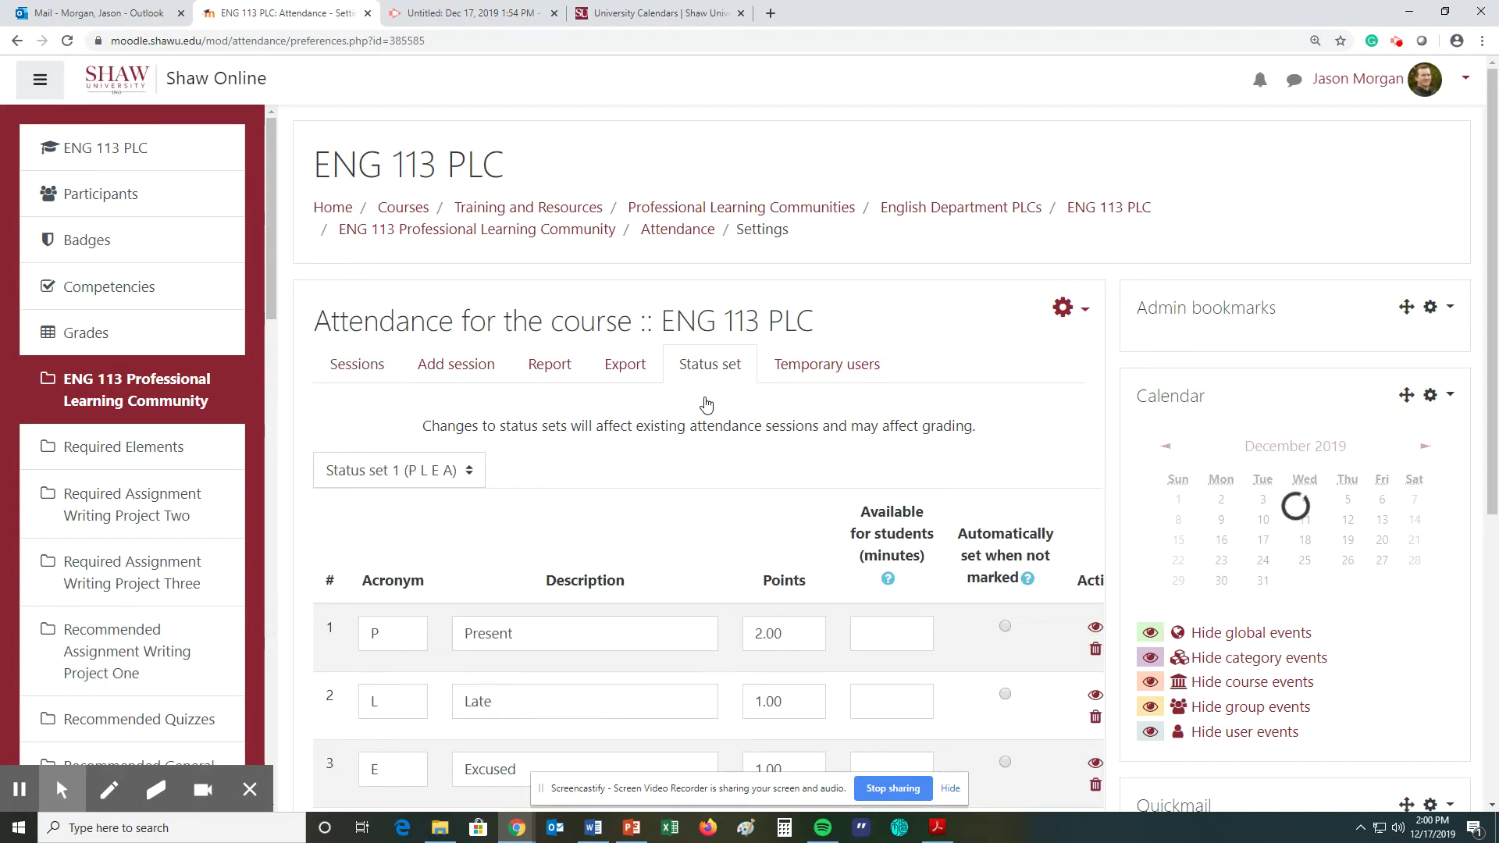
{"action": "scroll", "coordinate": [701, 462], "scroll_direction": "down", "scroll_amount": 2}
{"action": "scroll", "coordinate": [702, 462], "scroll_direction": "down", "scroll_amount": 1}
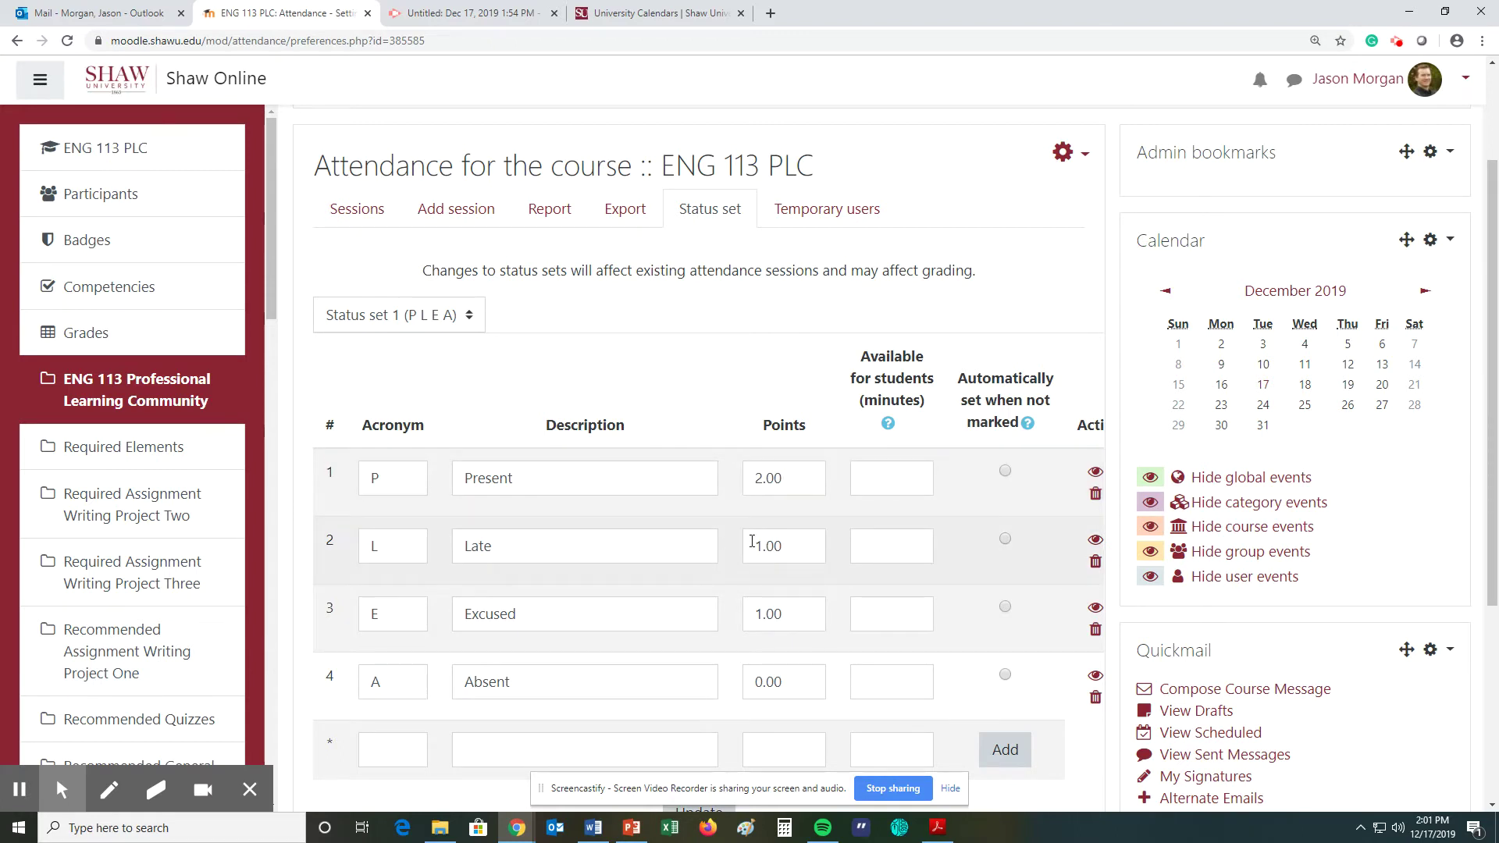
{"action": "left_click", "coordinate": [760, 615]}
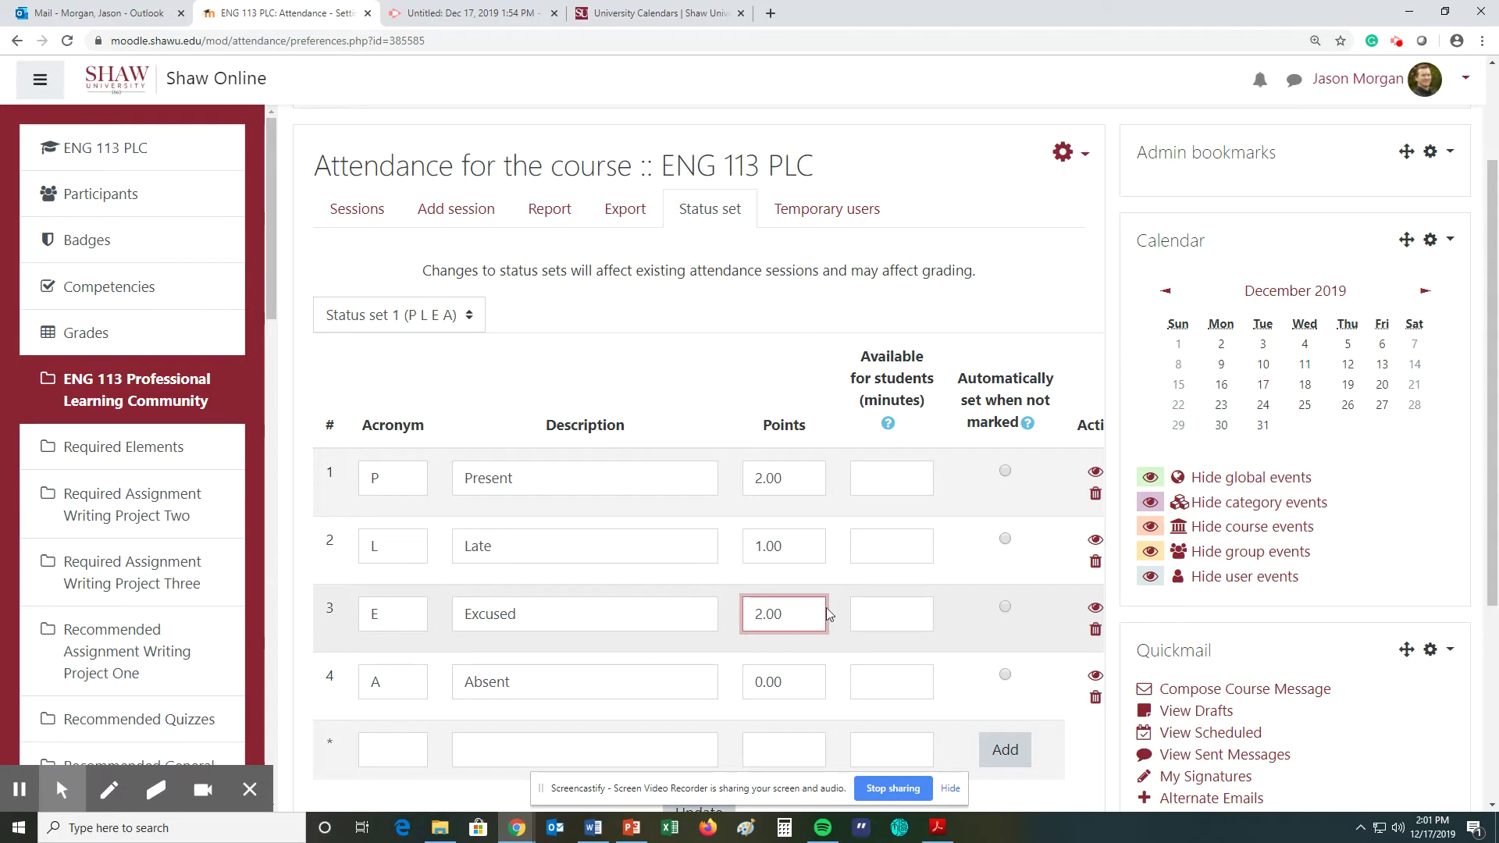
{"action": "left_click", "coordinate": [692, 546]}
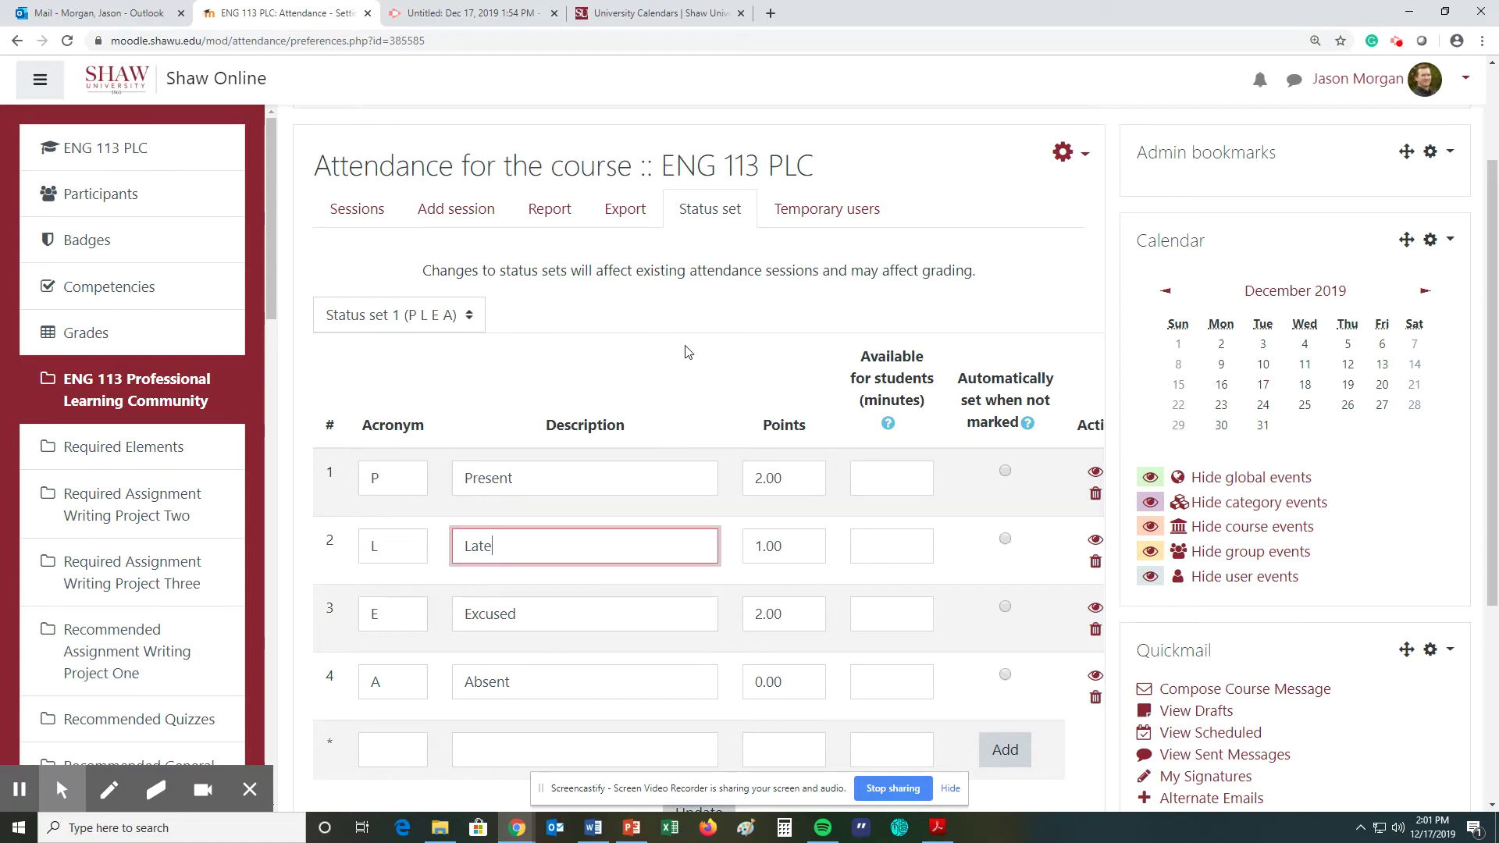
{"action": "scroll", "coordinate": [687, 367], "scroll_direction": "down", "scroll_amount": 3}
{"action": "left_click", "coordinate": [697, 577]}
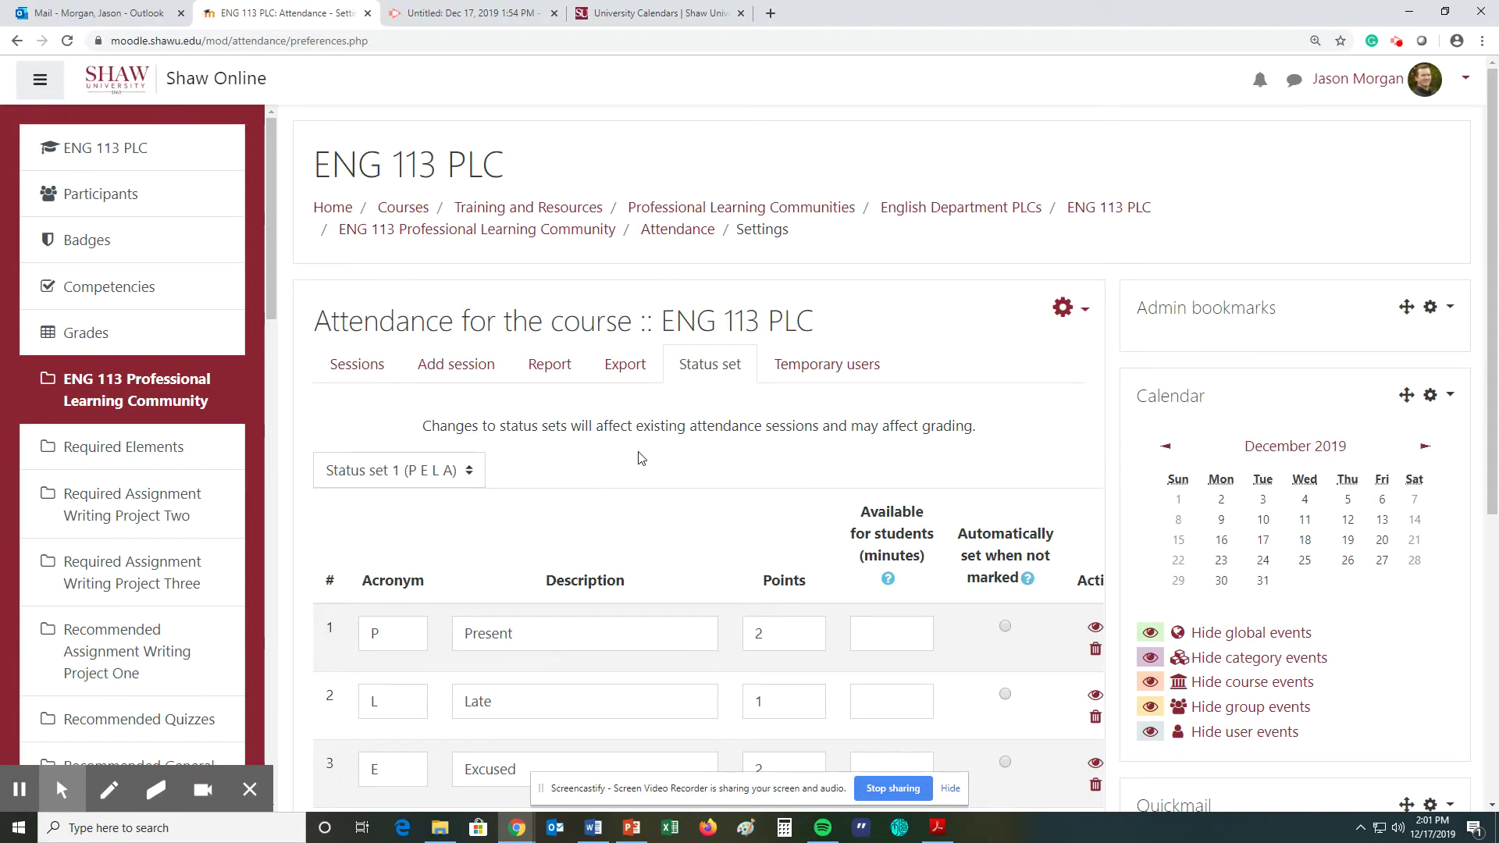
- Start adding an attendance session and check the university's academic calendar for the date formal classes begin
{"action": "left_click", "coordinate": [460, 367]}
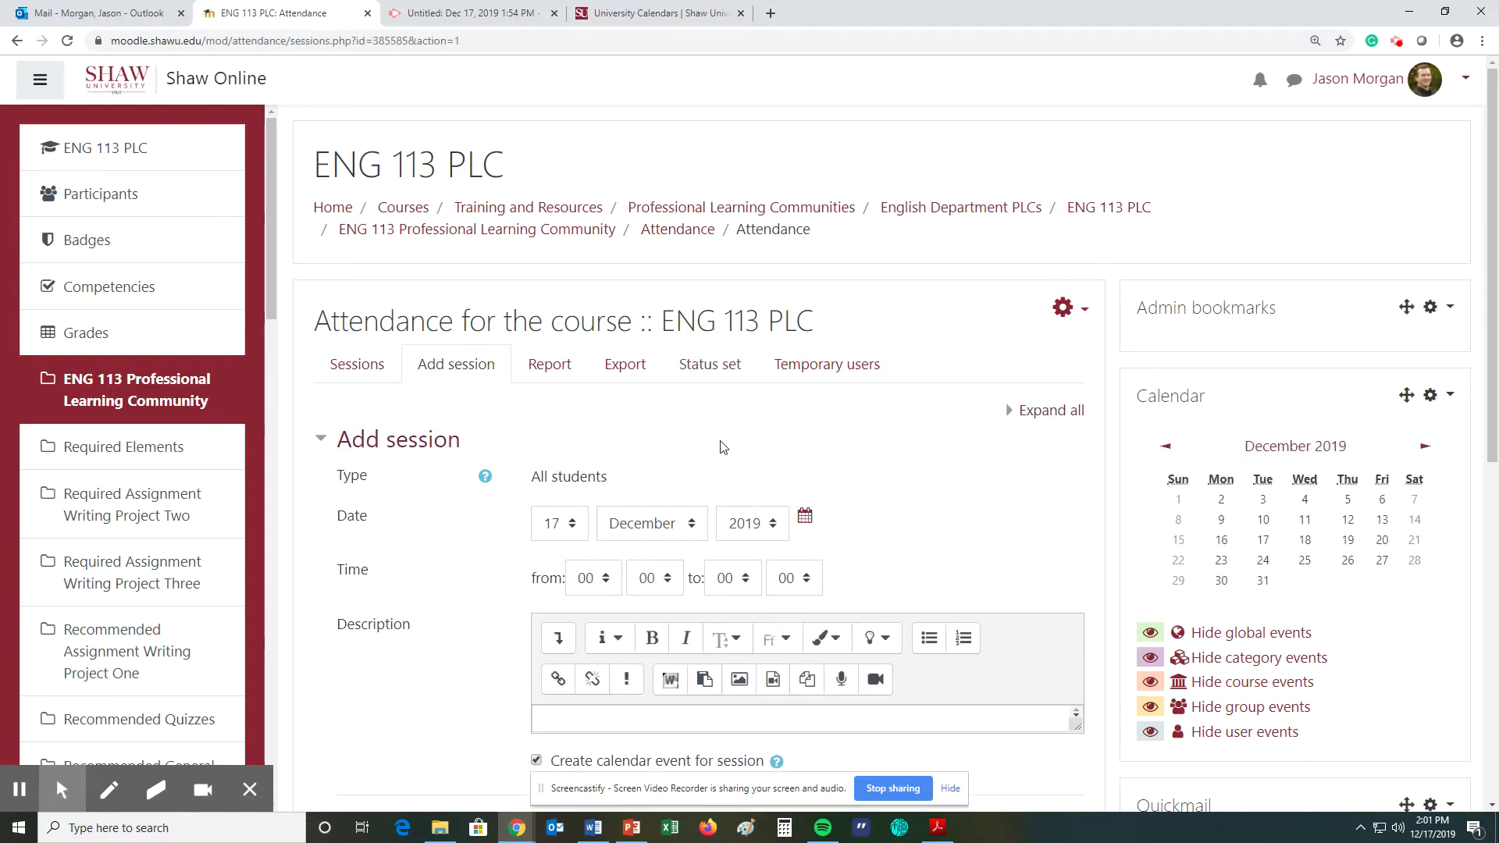
{"action": "left_click", "coordinate": [691, 14]}
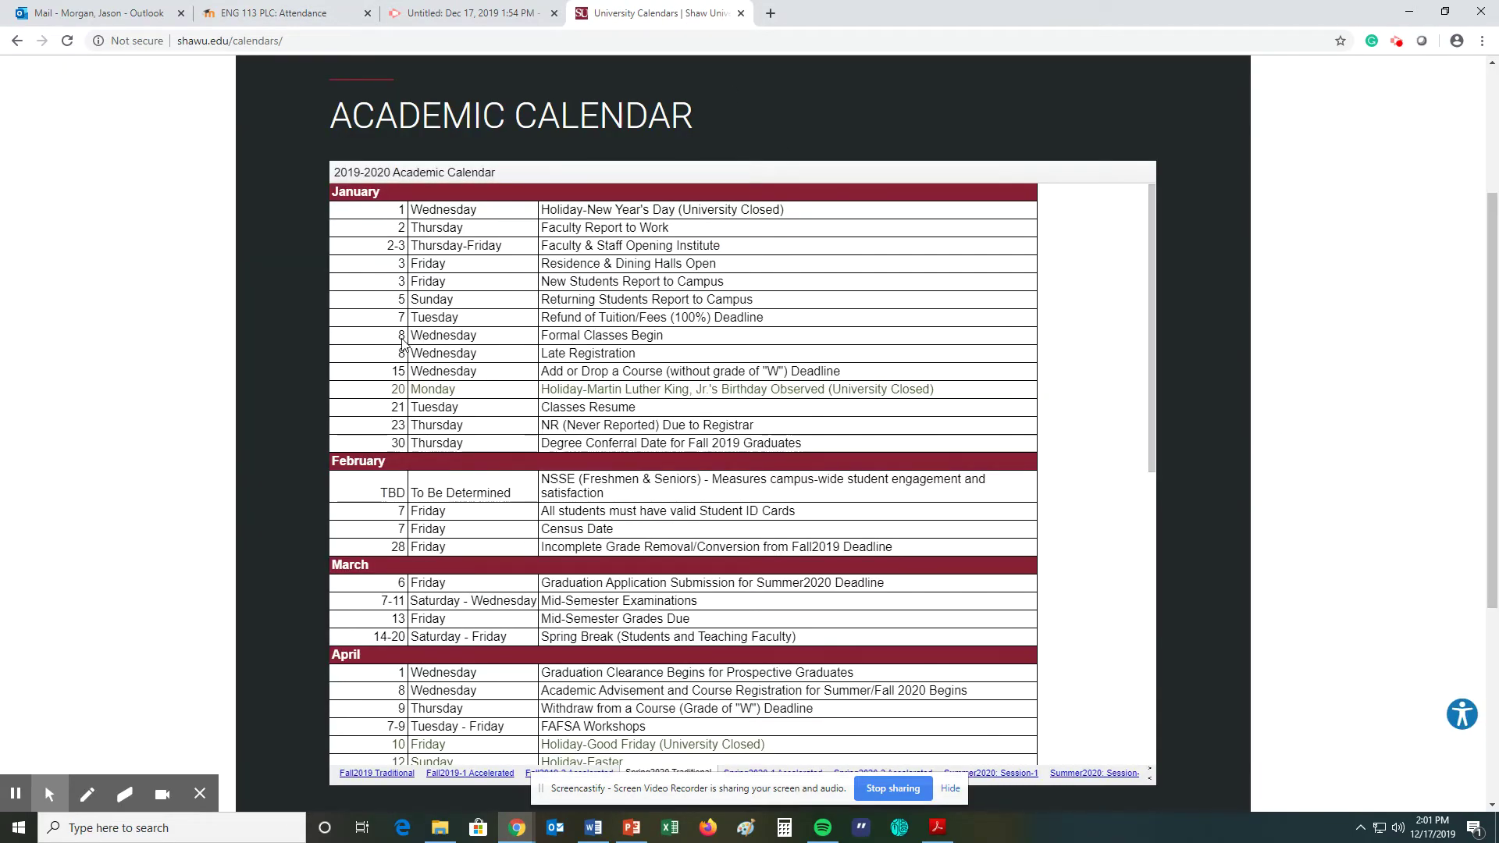
{"action": "left_click", "coordinate": [277, 14]}
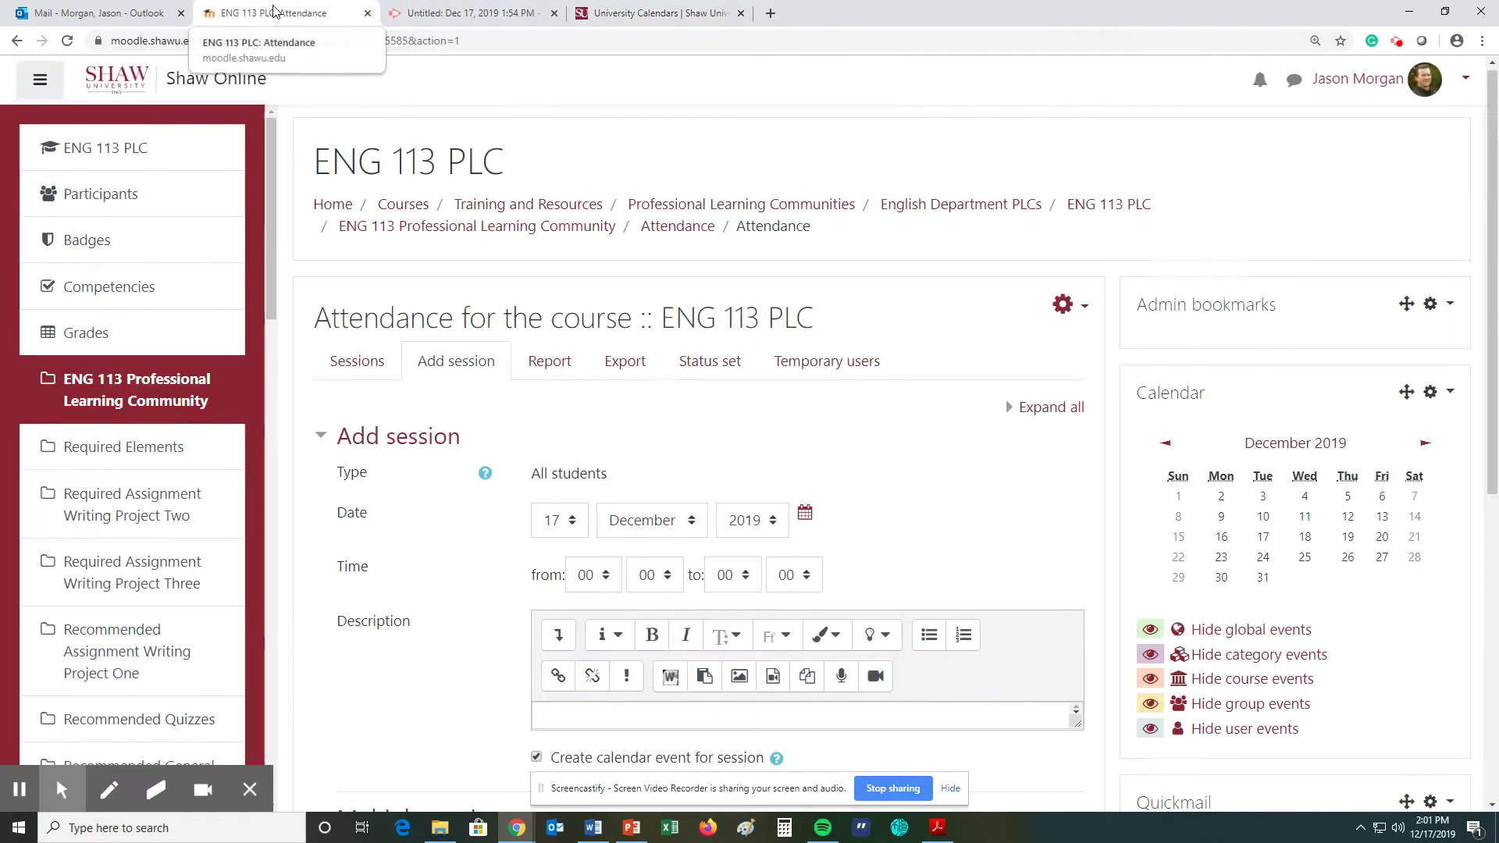
- Set the new attendance session's date to 8 January 2020
{"action": "left_click", "coordinate": [574, 533]}
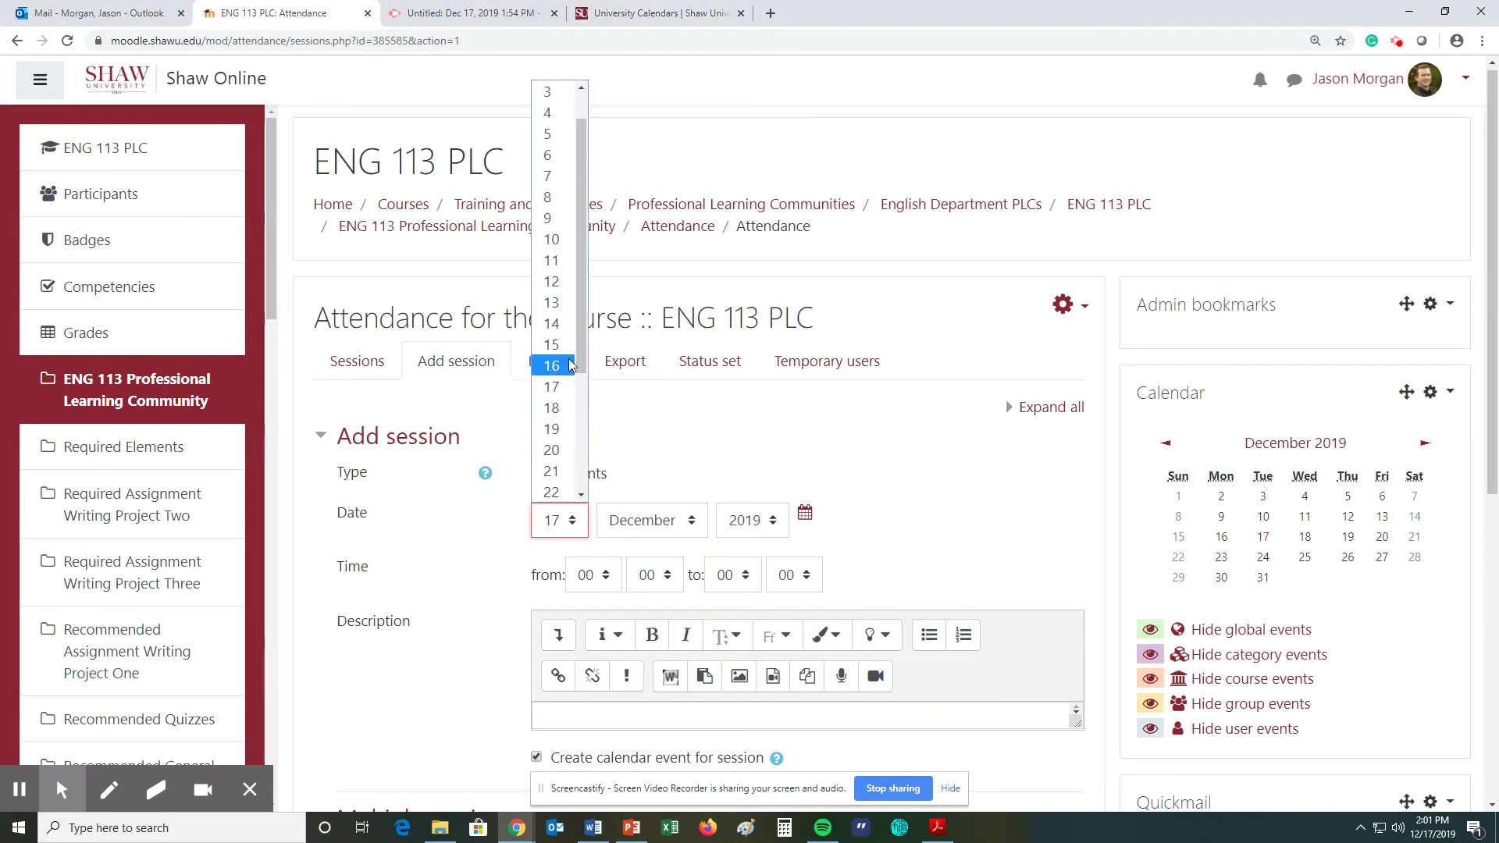
{"action": "left_click", "coordinate": [562, 203]}
{"action": "left_click", "coordinate": [654, 527]}
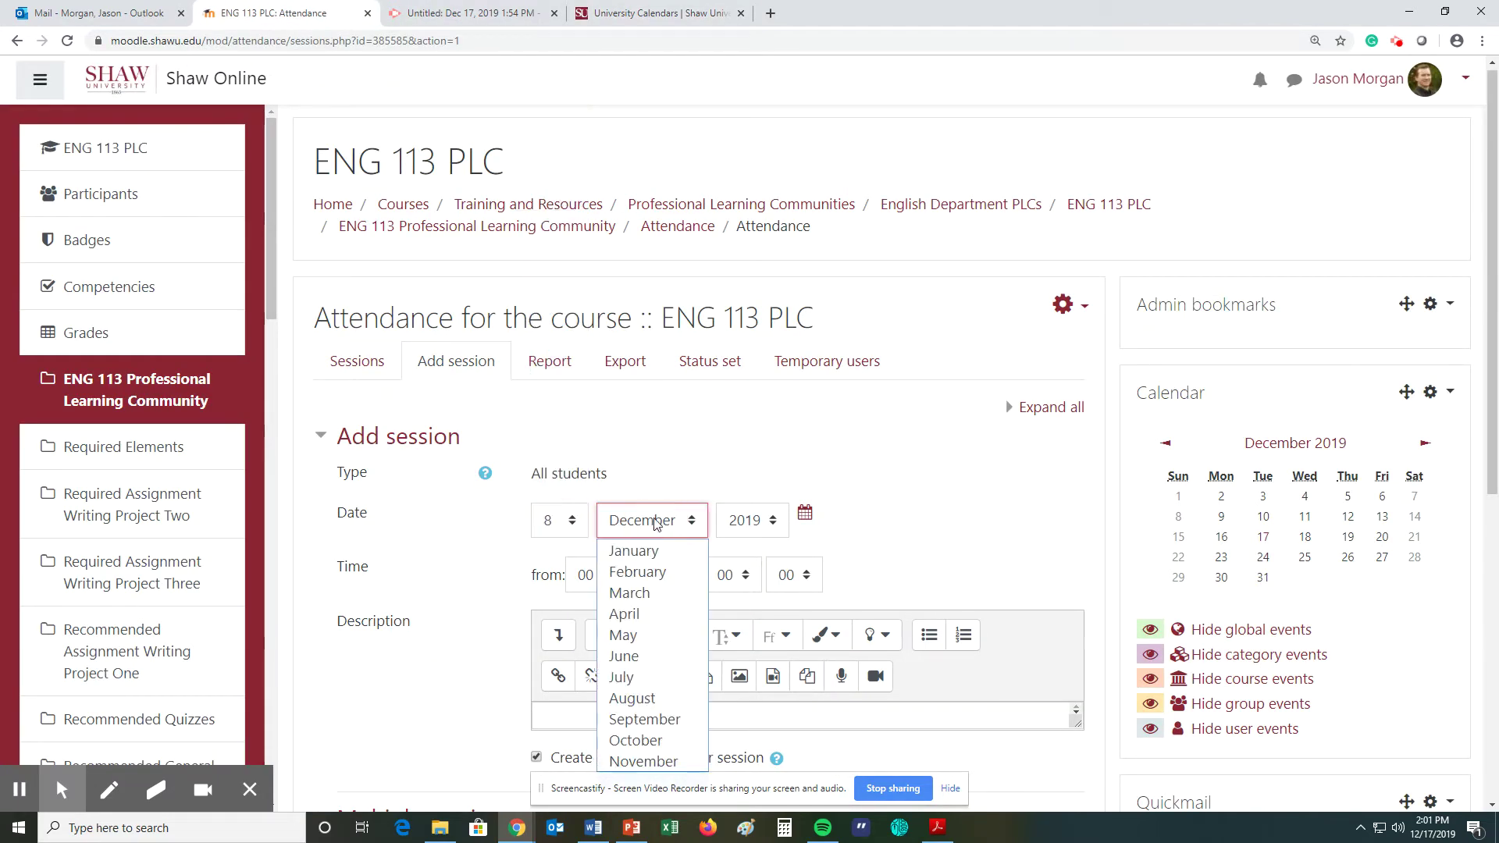
{"action": "left_click", "coordinate": [636, 547]}
{"action": "left_click", "coordinate": [749, 515]}
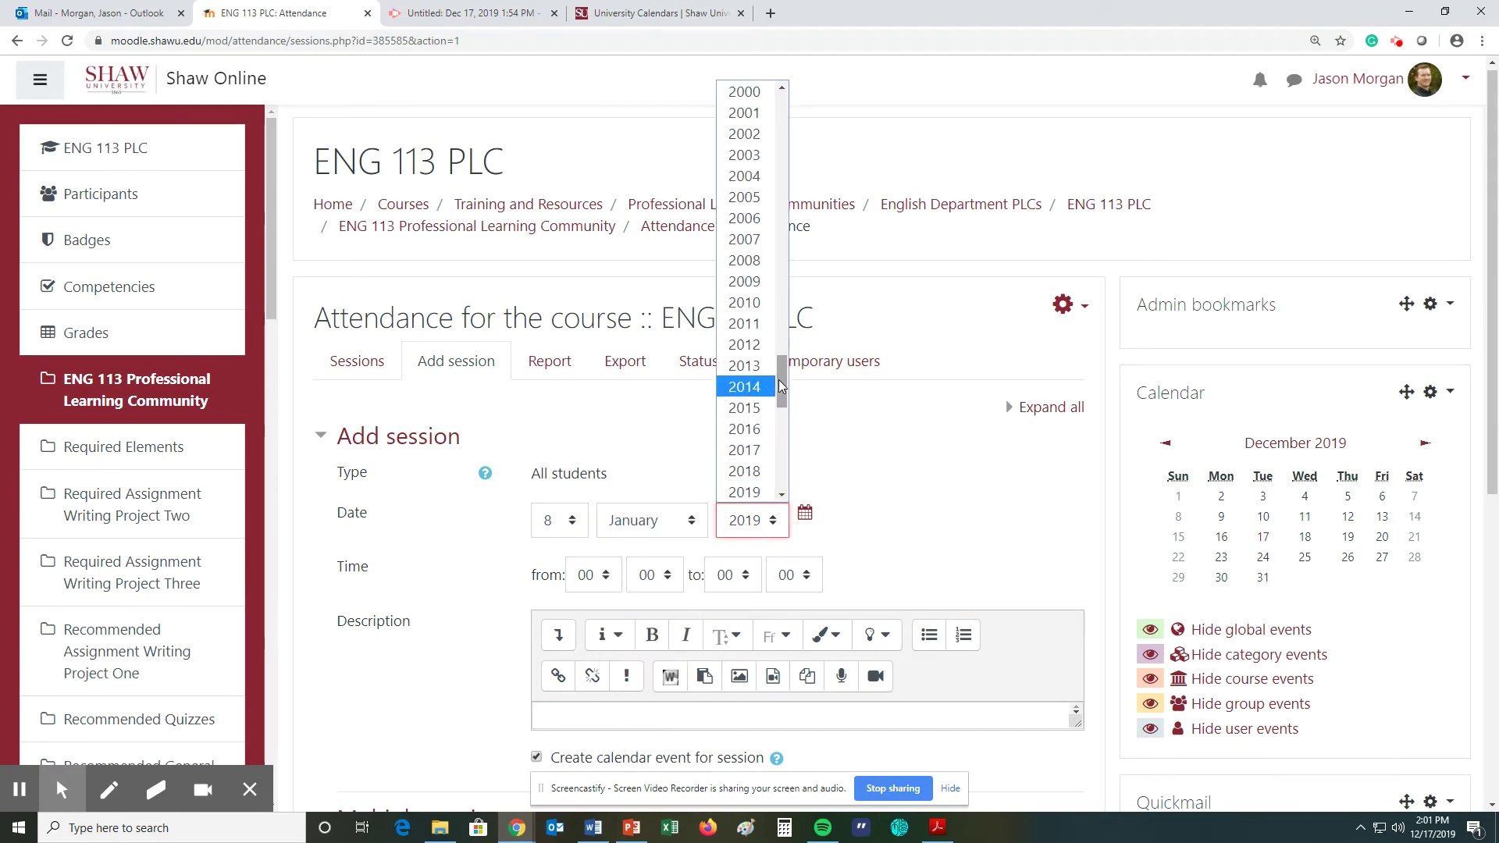
{"action": "scroll", "coordinate": [779, 394], "scroll_direction": "down", "scroll_amount": 2}
{"action": "left_click", "coordinate": [754, 402]}
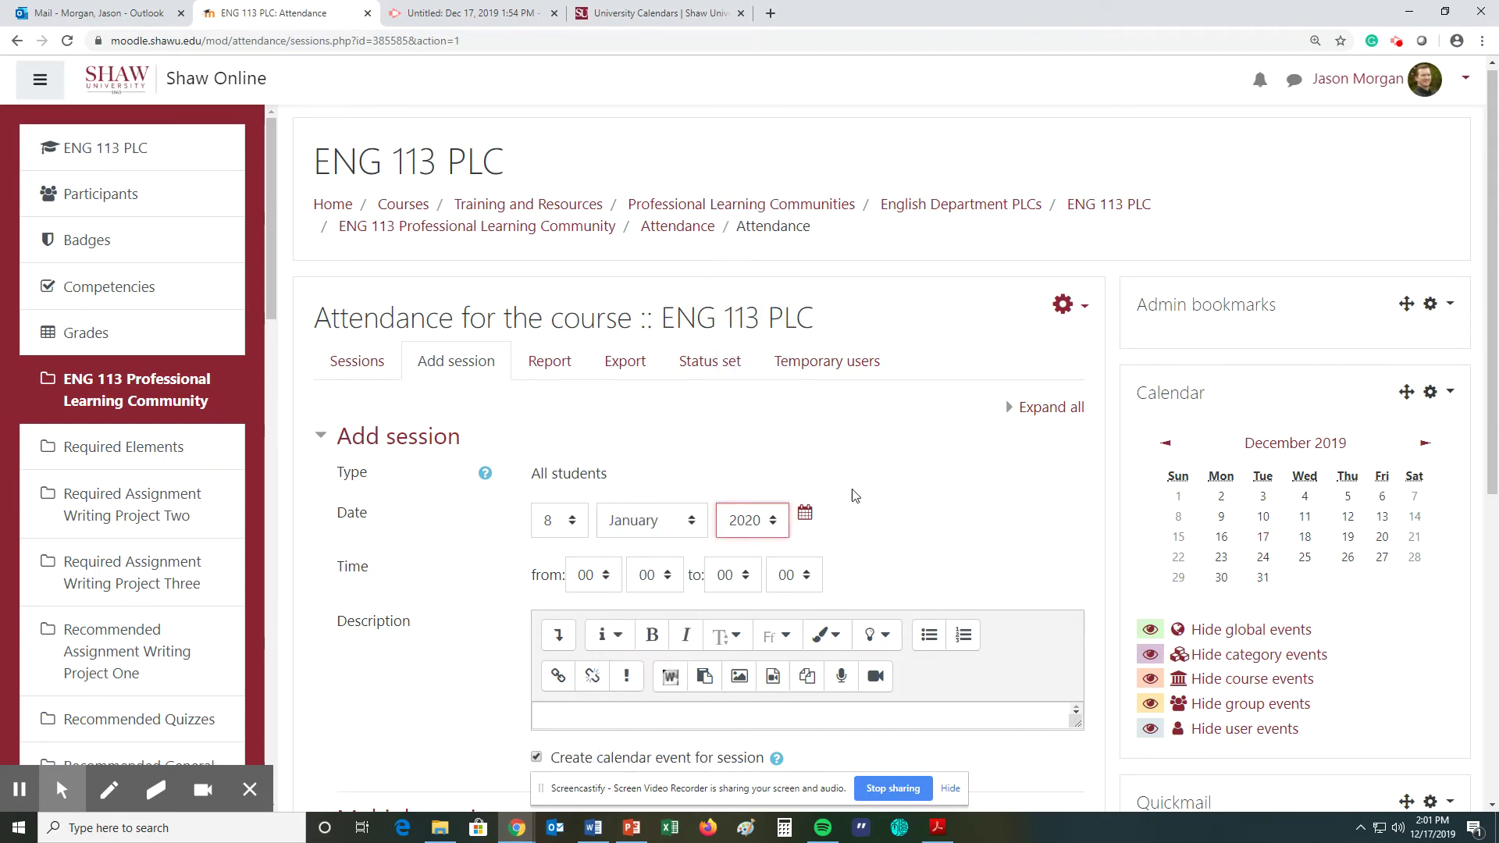
- Set the session's time to run from 10:00 to 10:50
{"action": "left_click", "coordinate": [595, 578]}
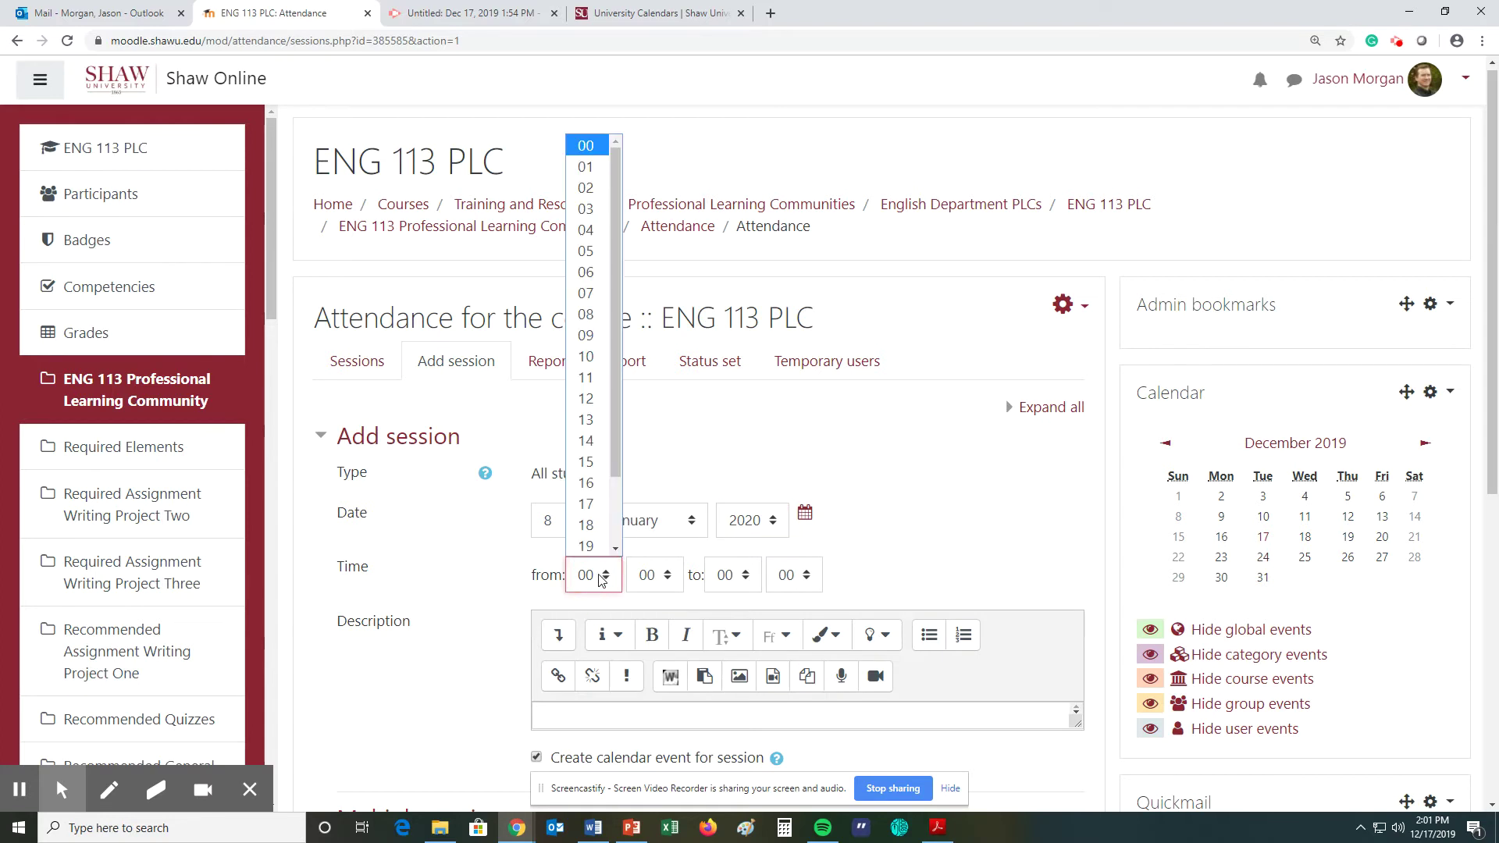
{"action": "left_click", "coordinate": [600, 357]}
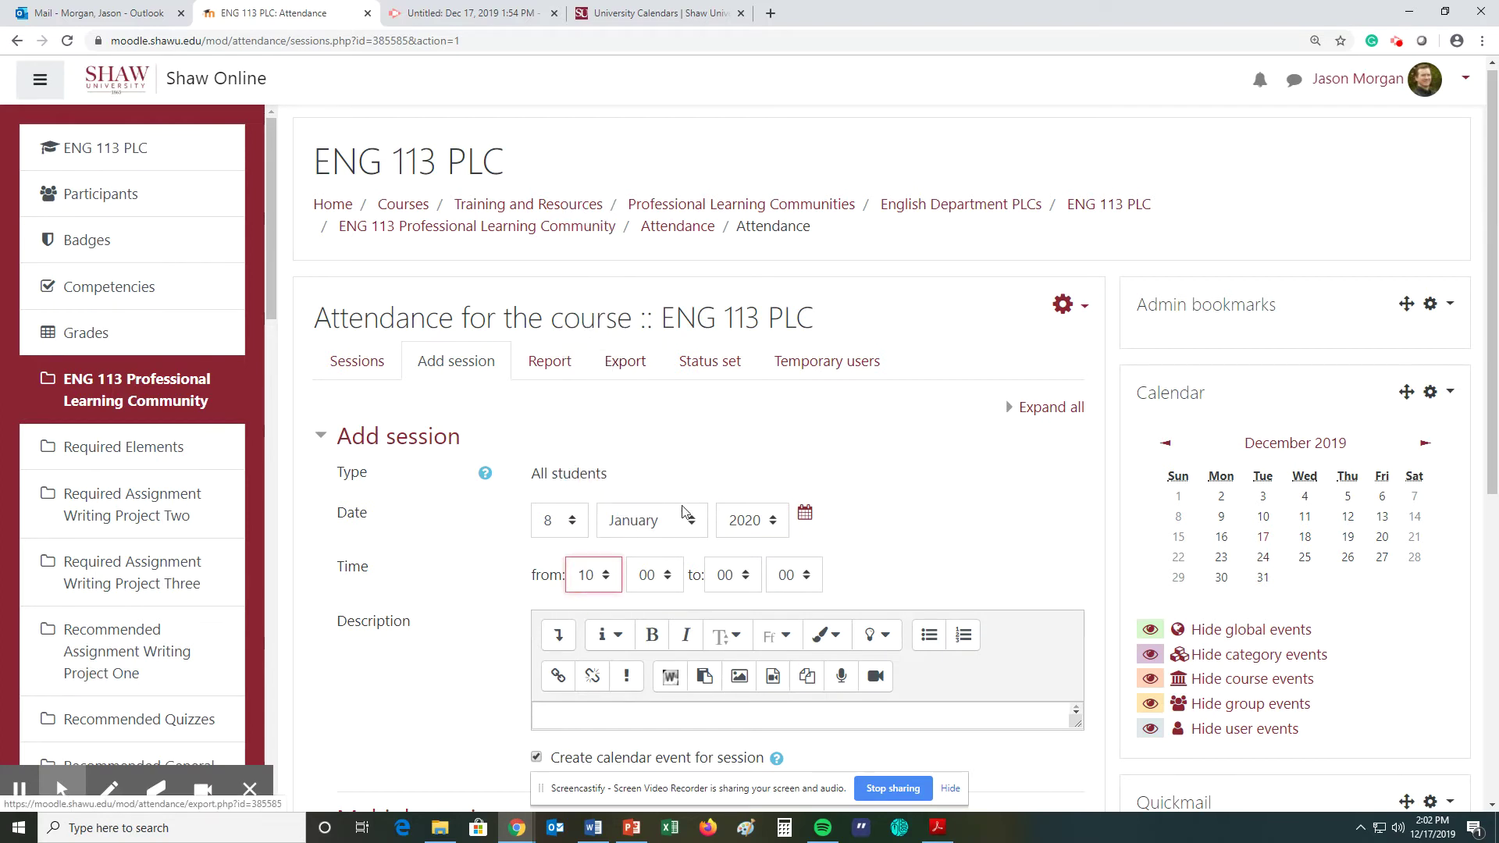
{"action": "left_click", "coordinate": [740, 585]}
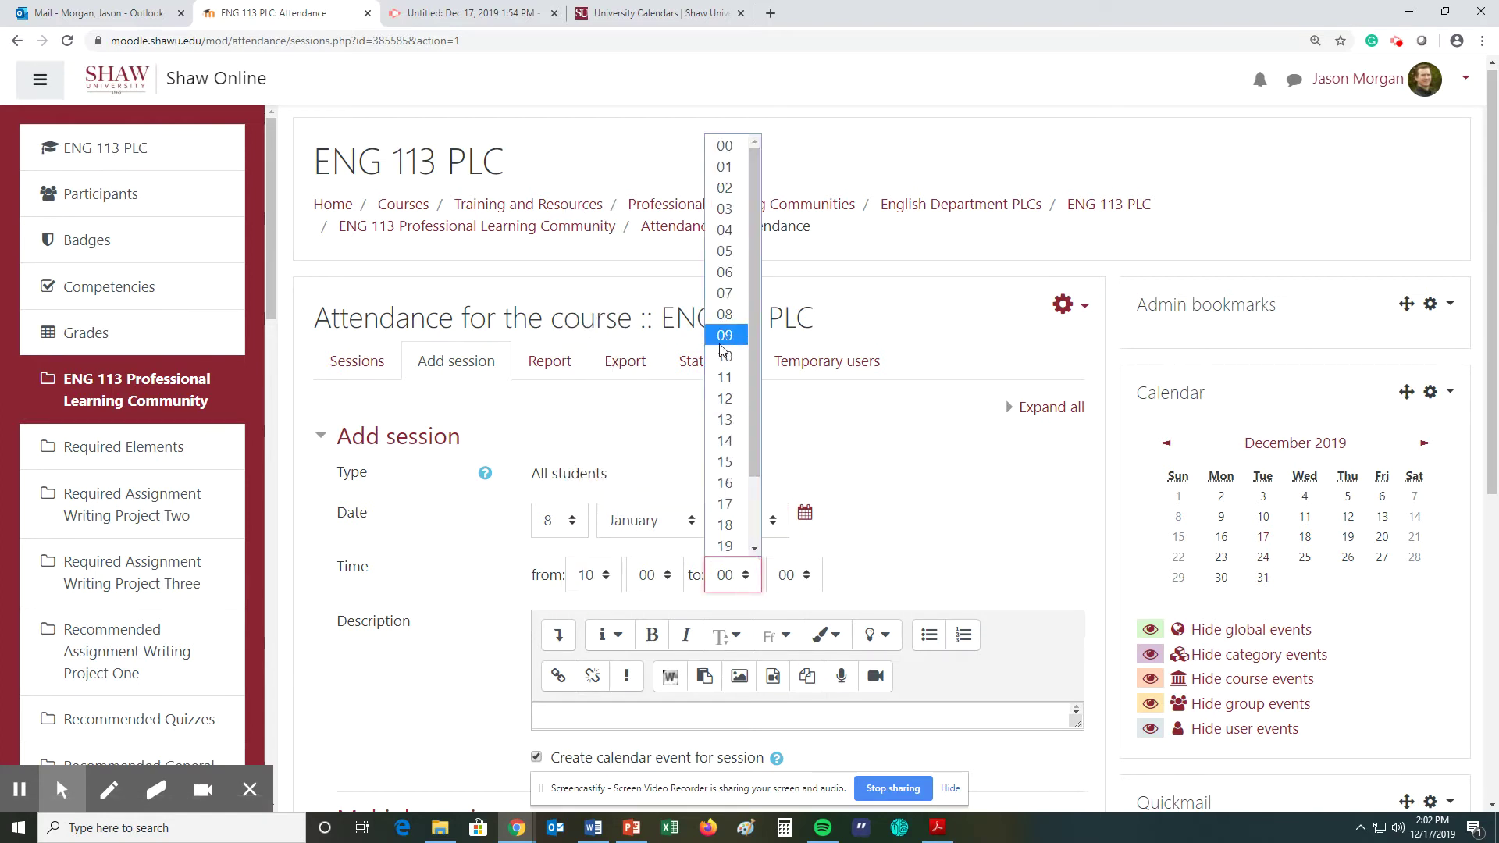
{"action": "left_click", "coordinate": [724, 359]}
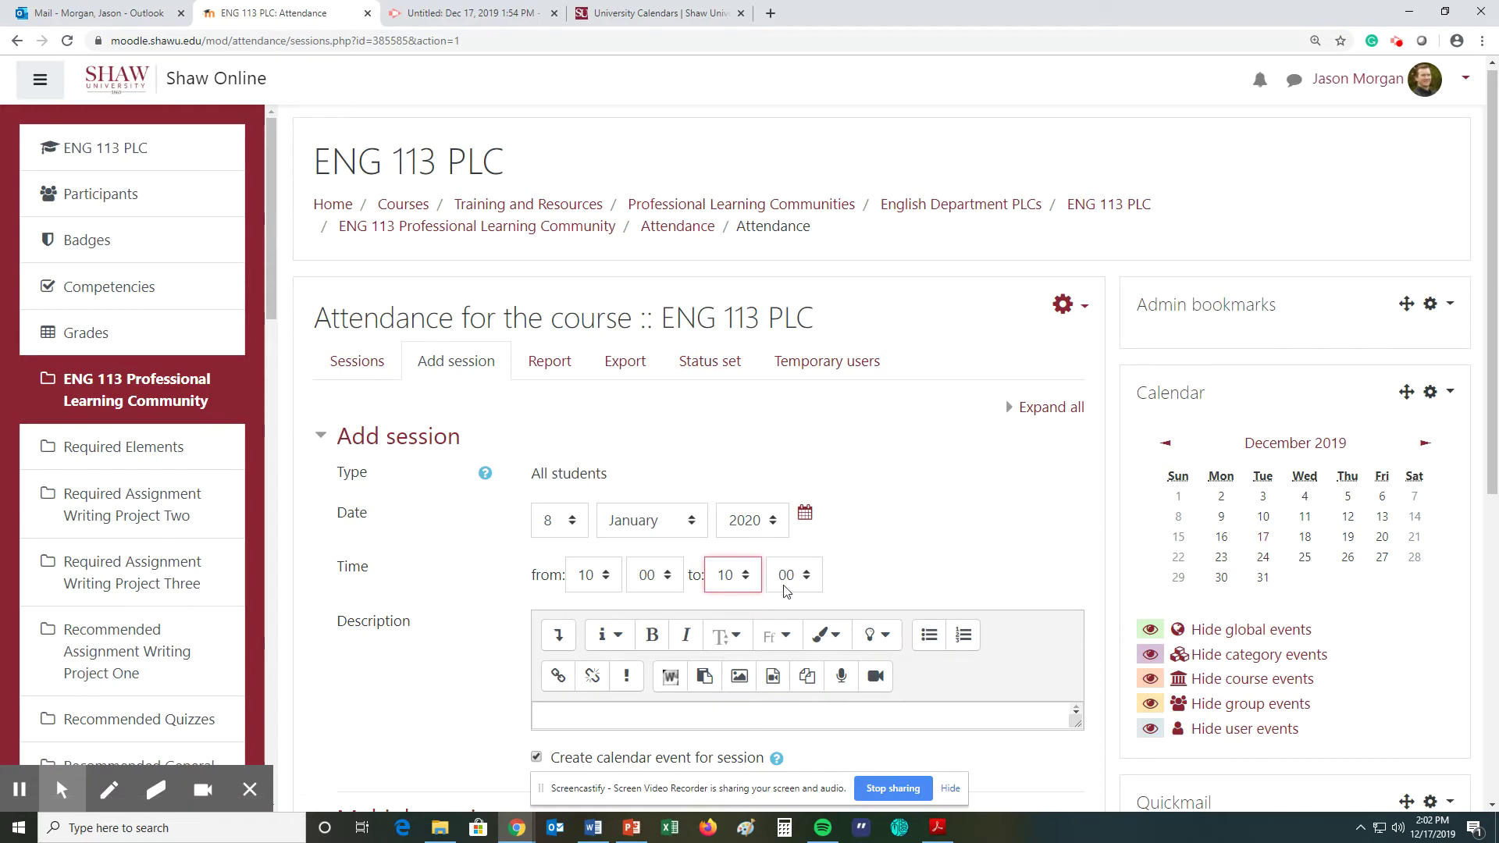
{"action": "left_click", "coordinate": [742, 578]}
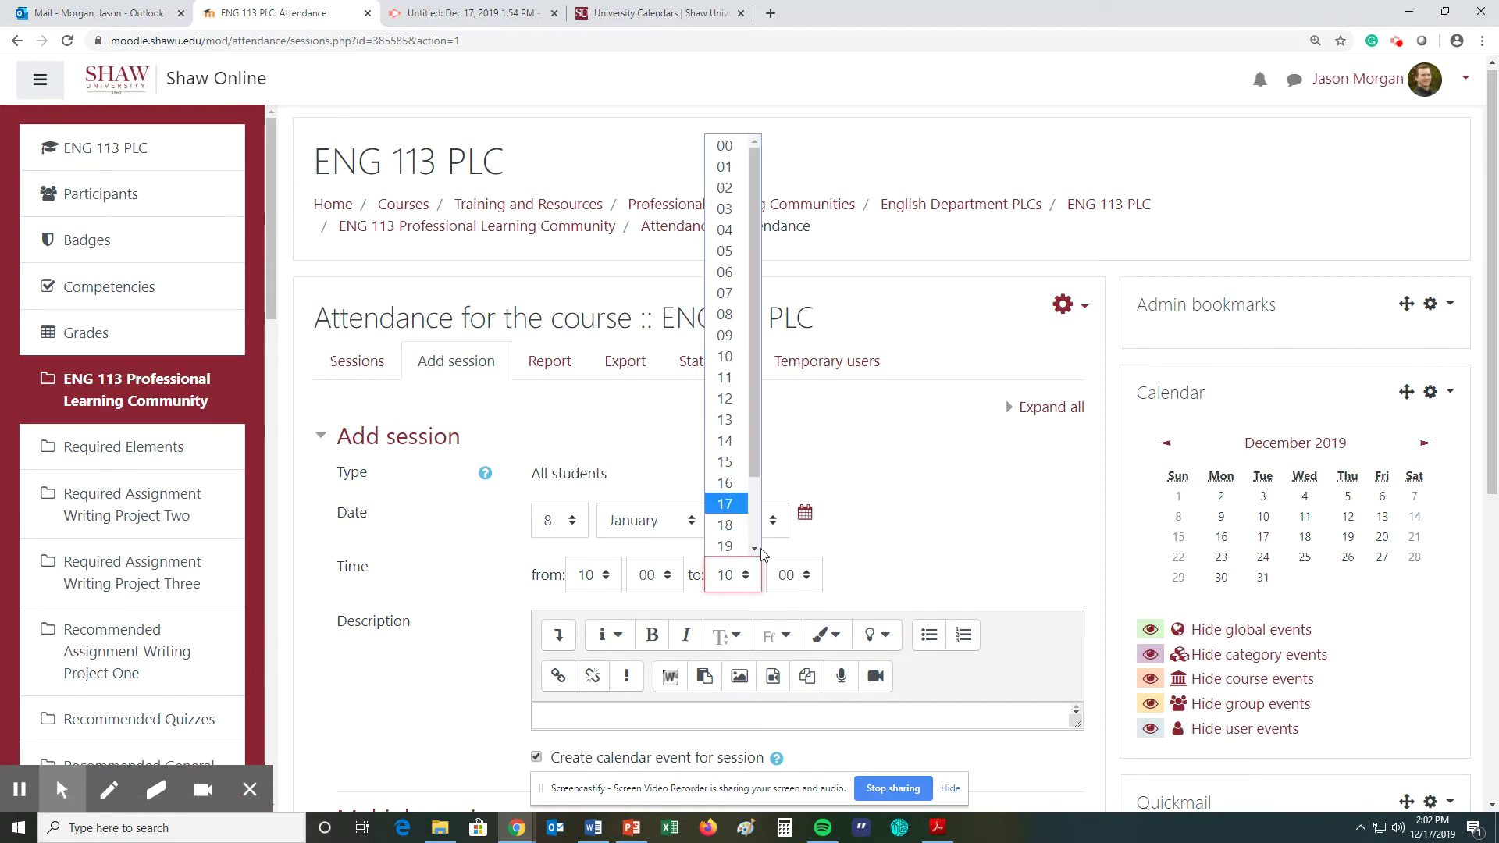
{"action": "left_click", "coordinate": [787, 584]}
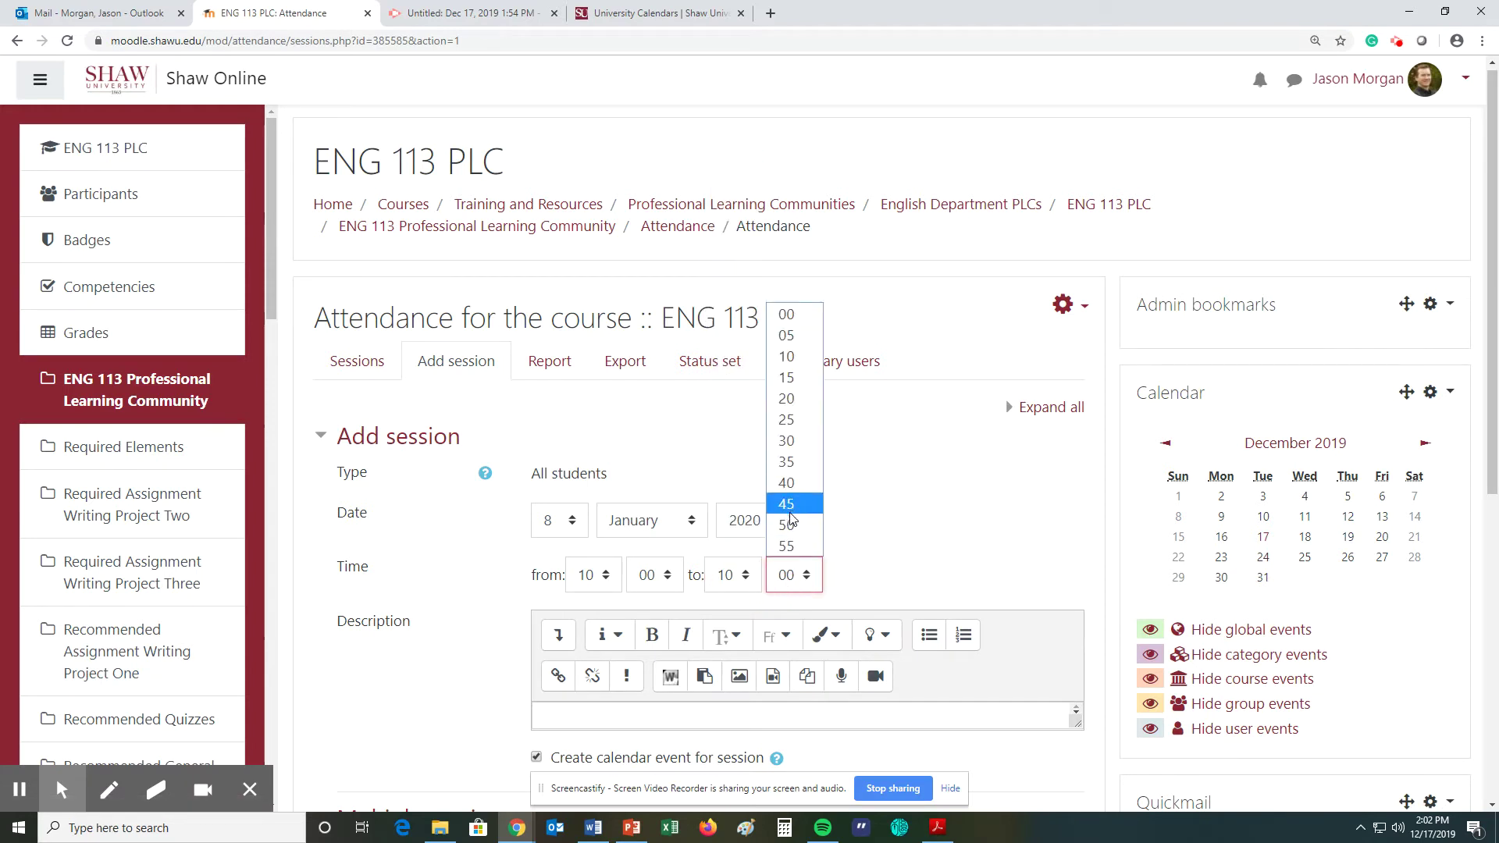
{"action": "left_click", "coordinate": [807, 533]}
- Turn on repetition for the session under Multiple sessions and add Wednesday and Friday to the Monday repeat
{"action": "scroll", "coordinate": [891, 508], "scroll_direction": "down", "scroll_amount": 2}
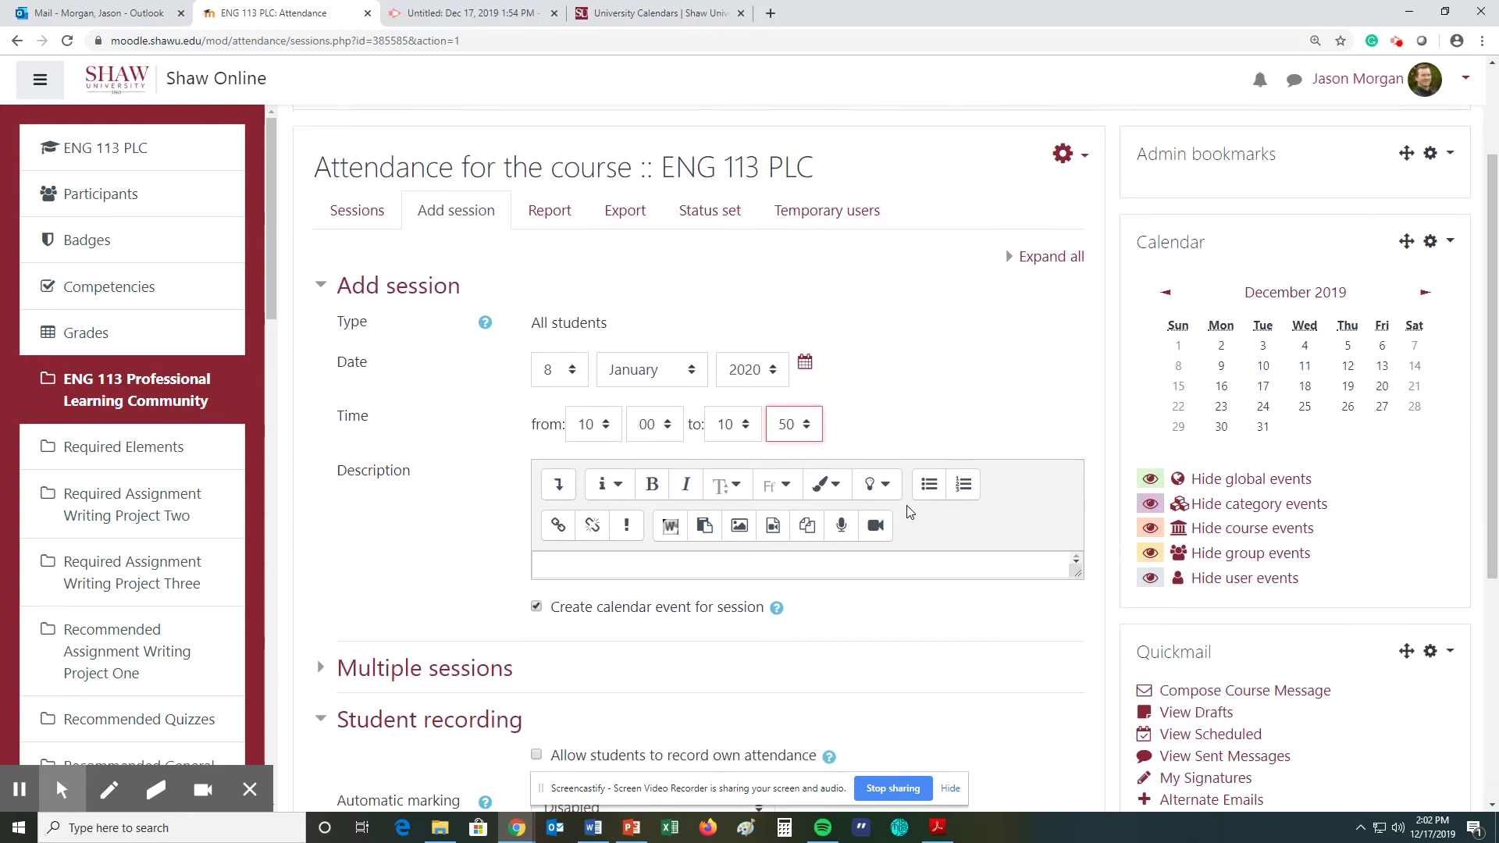
{"action": "scroll", "coordinate": [500, 450], "scroll_direction": "down", "scroll_amount": 2}
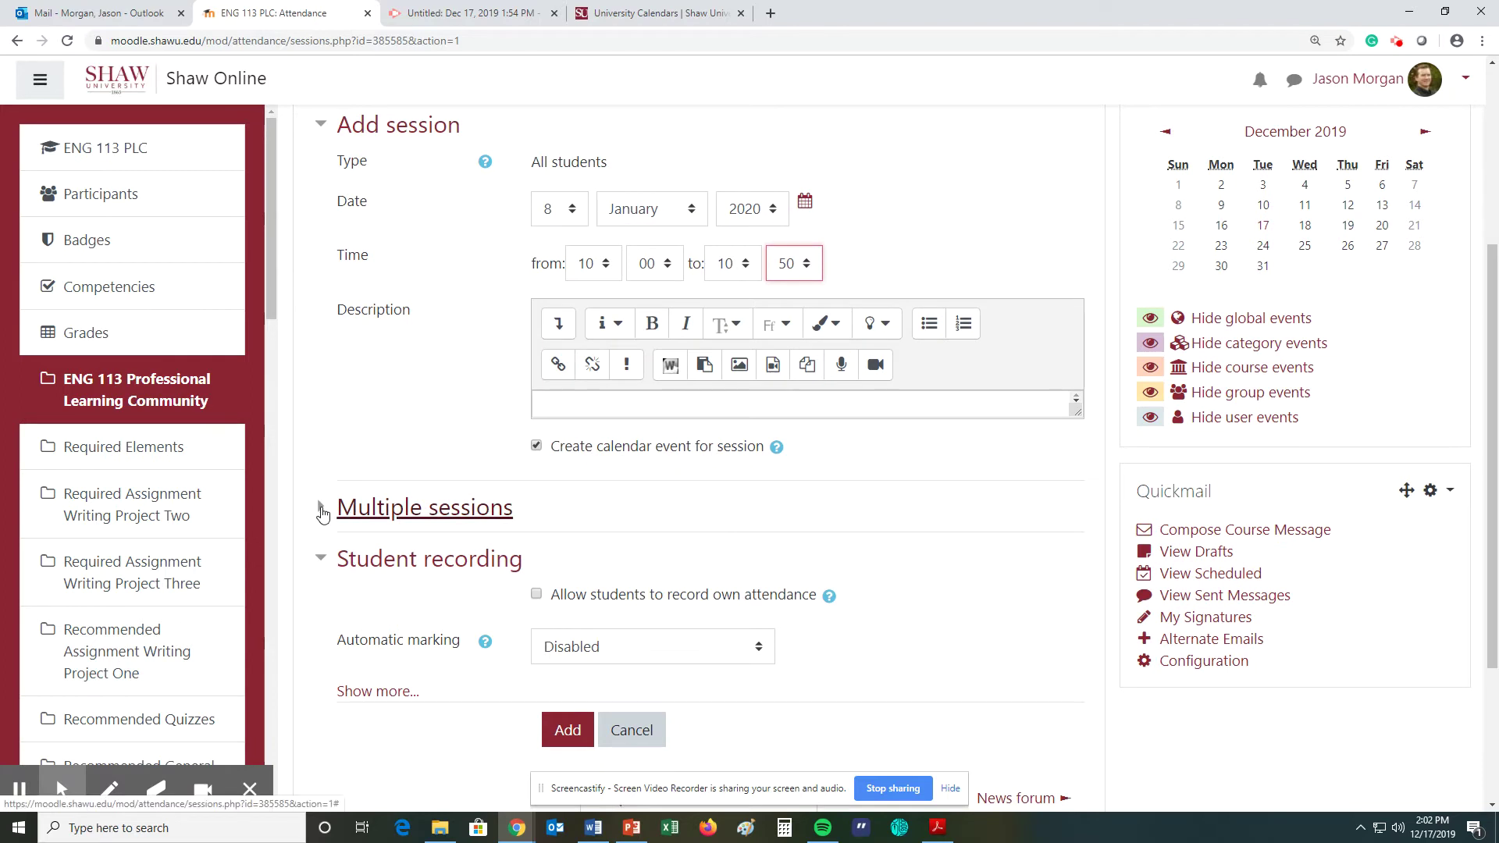
{"action": "left_click", "coordinate": [322, 513]}
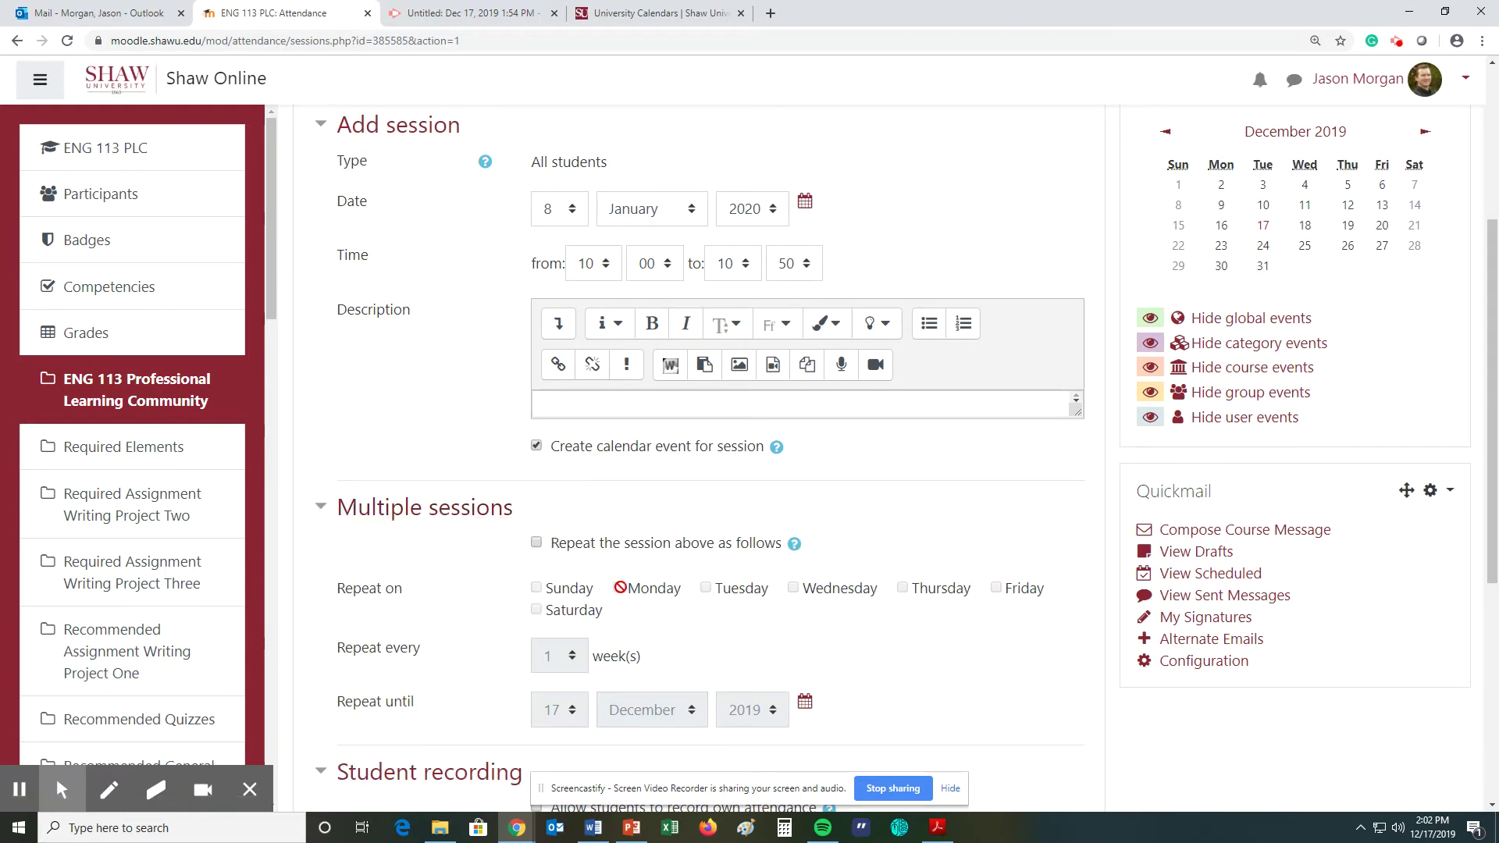
{"action": "left_click", "coordinate": [538, 543]}
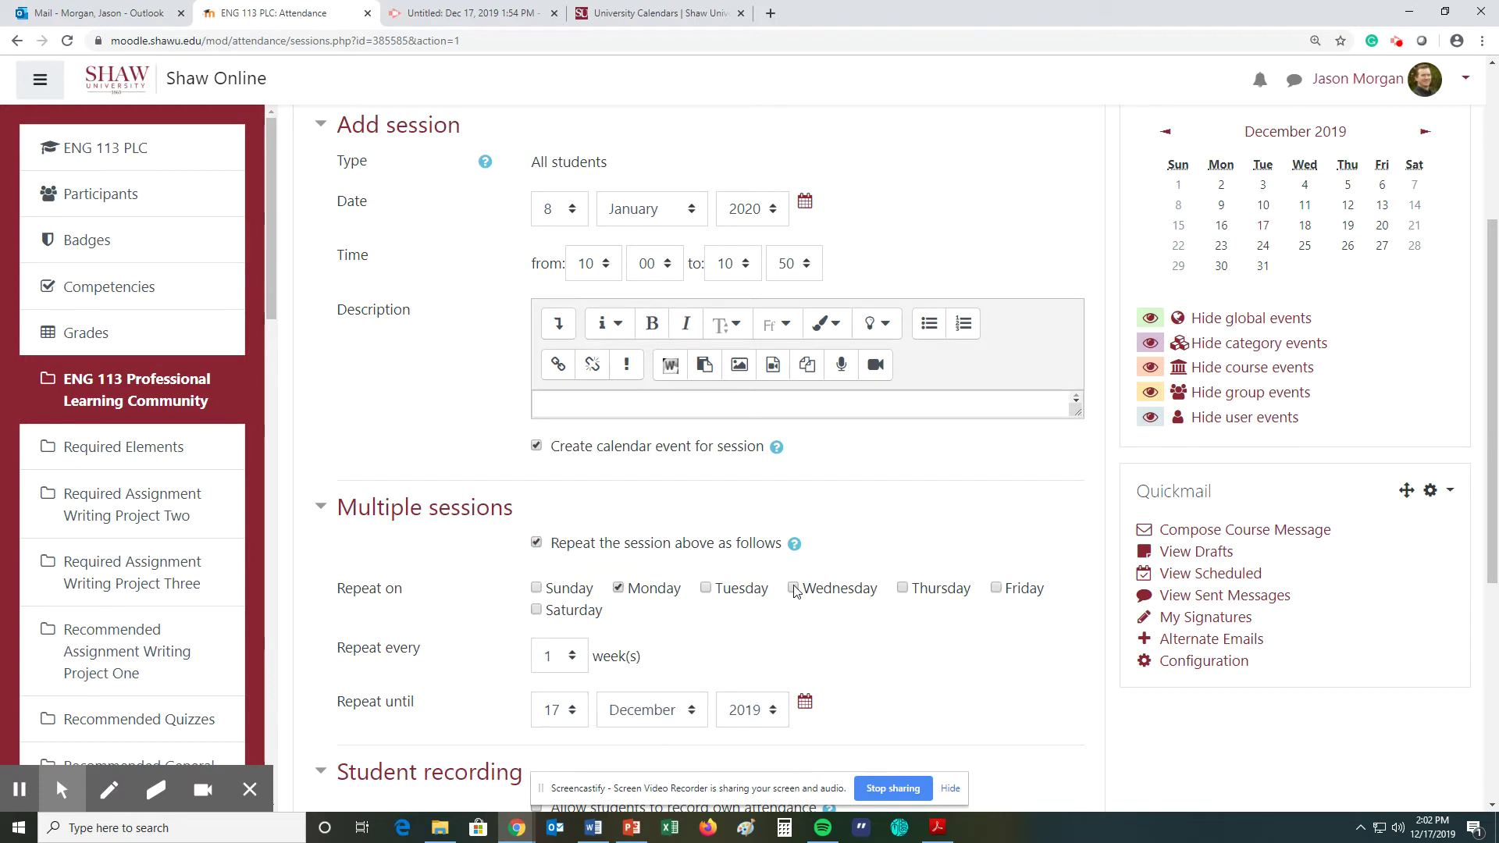
{"action": "left_click", "coordinate": [997, 590]}
- Check the academic calendar for the date formal classes end, and set the sessions to repeat until 30 April 2020
{"action": "scroll", "coordinate": [921, 519], "scroll_direction": "down", "scroll_amount": 1}
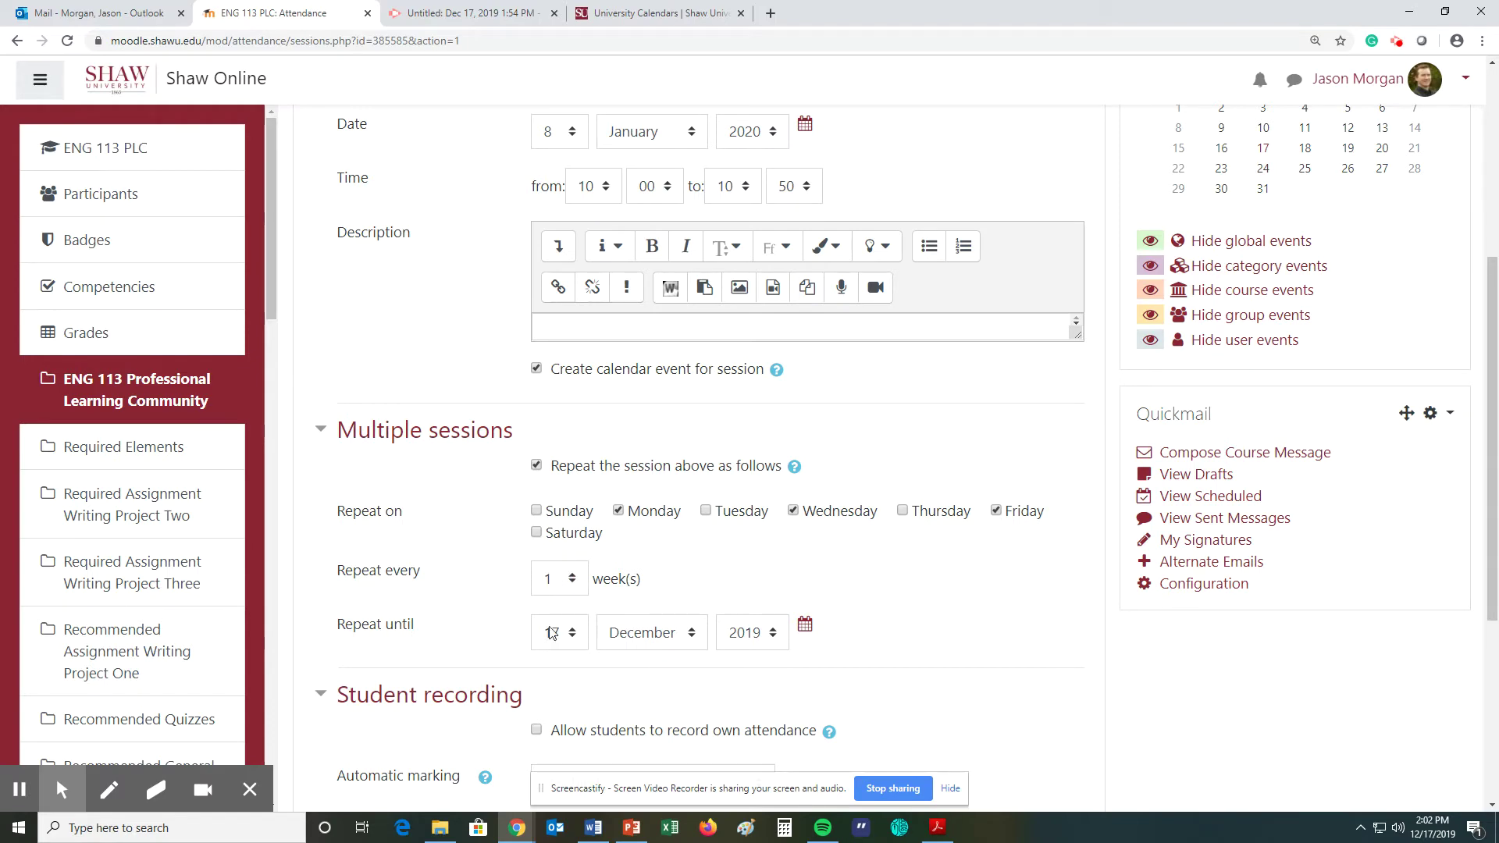
{"action": "left_click", "coordinate": [655, 16]}
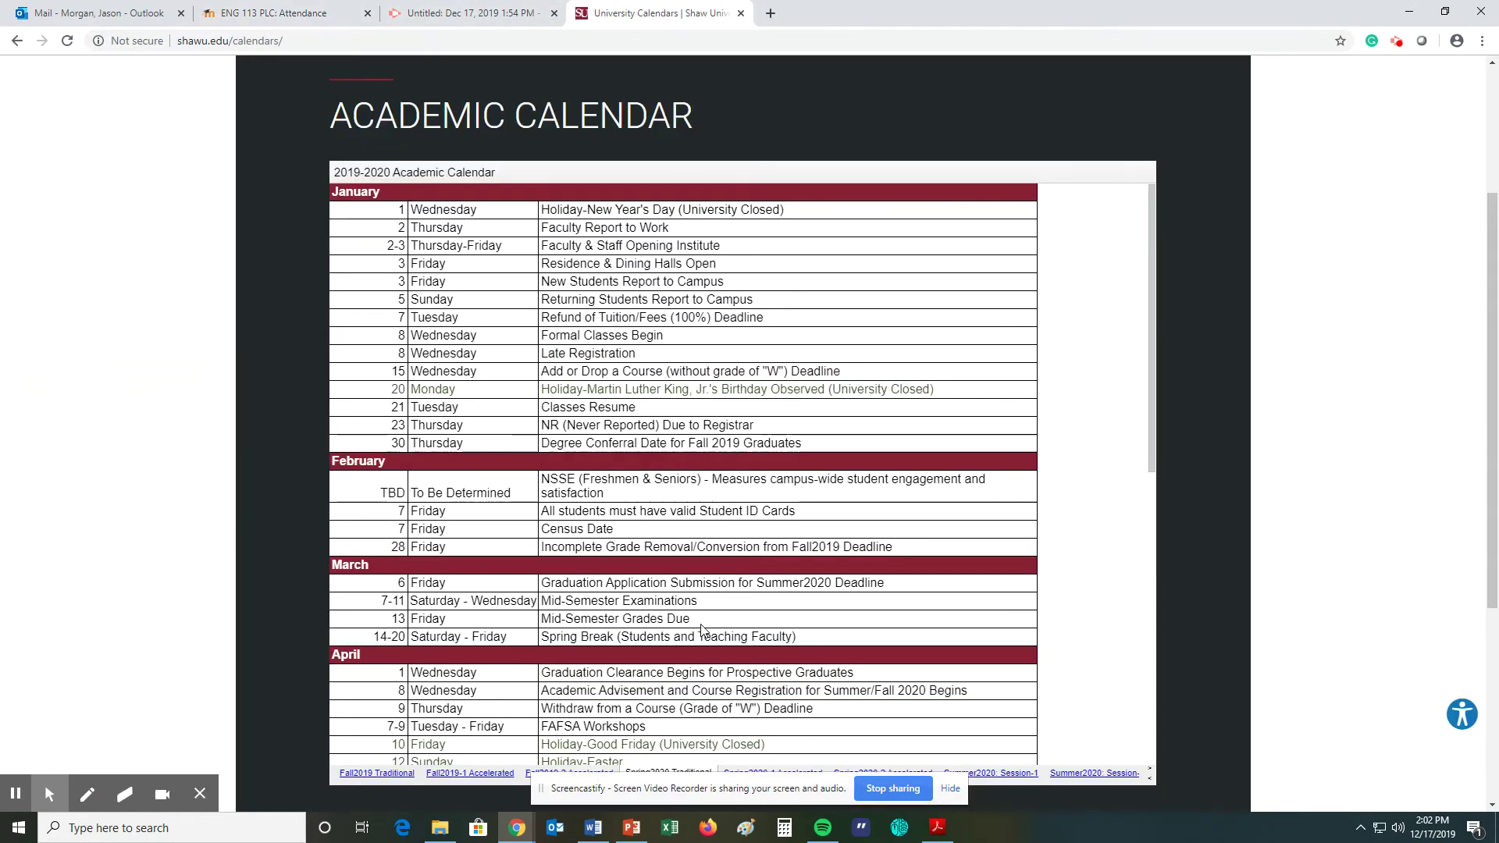
{"action": "scroll", "coordinate": [701, 629], "scroll_direction": "down", "scroll_amount": 5}
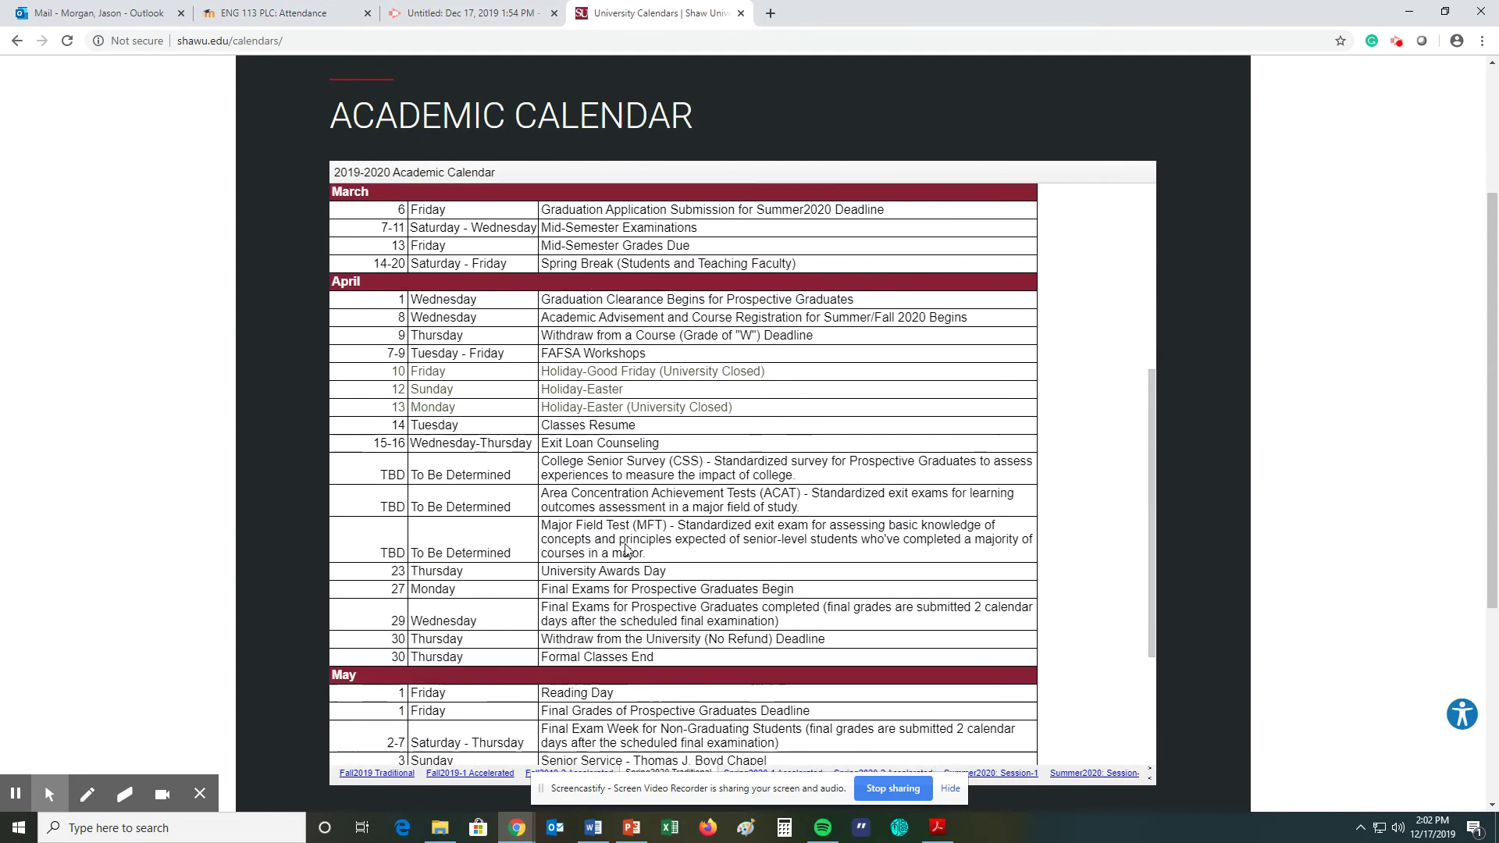
{"action": "scroll", "coordinate": [624, 550], "scroll_direction": "down", "scroll_amount": 2}
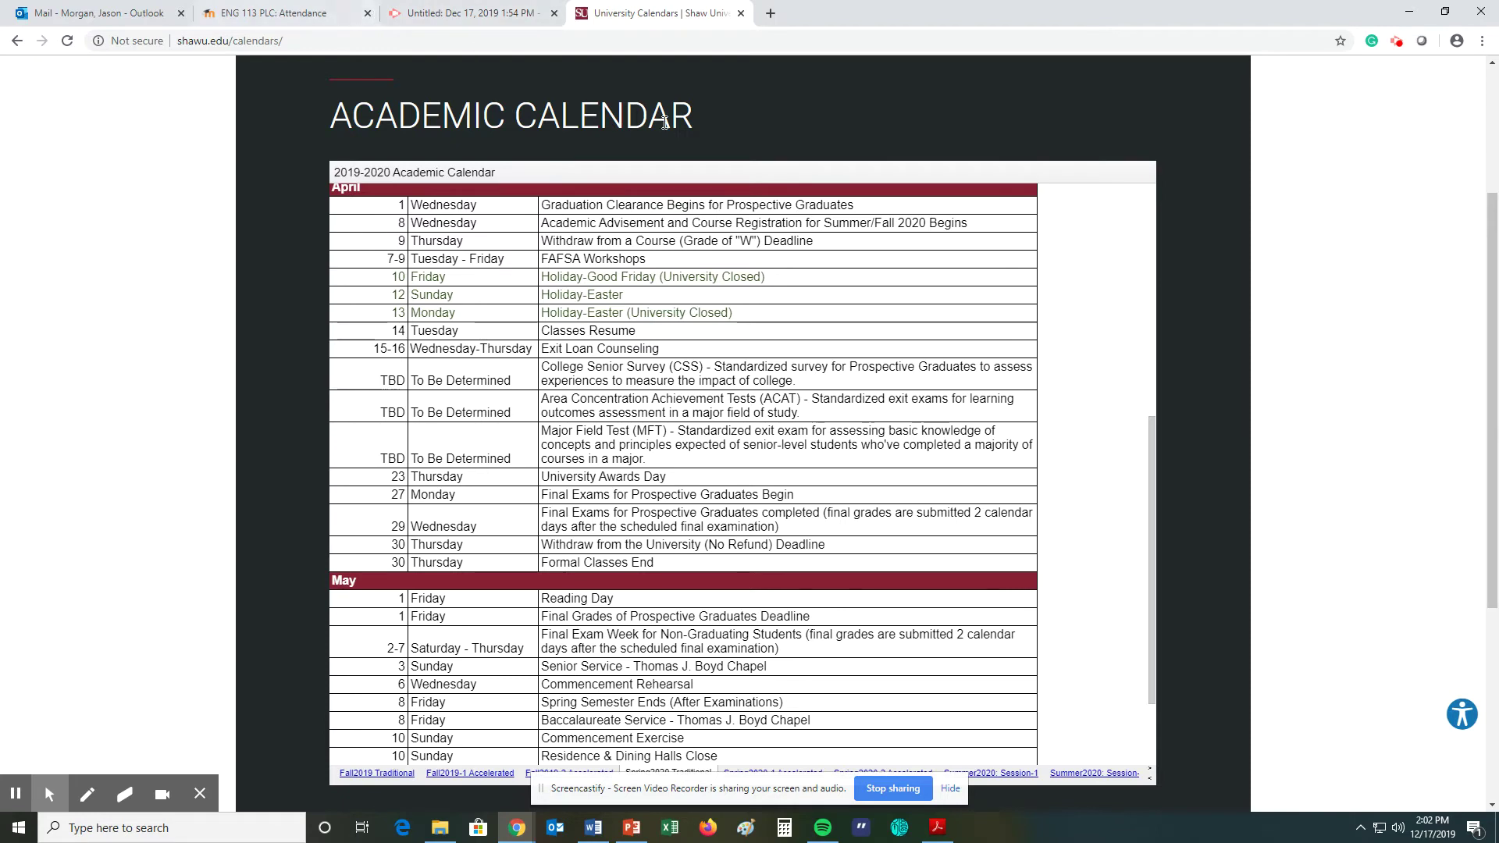
{"action": "left_click", "coordinate": [301, 13]}
{"action": "left_click", "coordinate": [582, 637]}
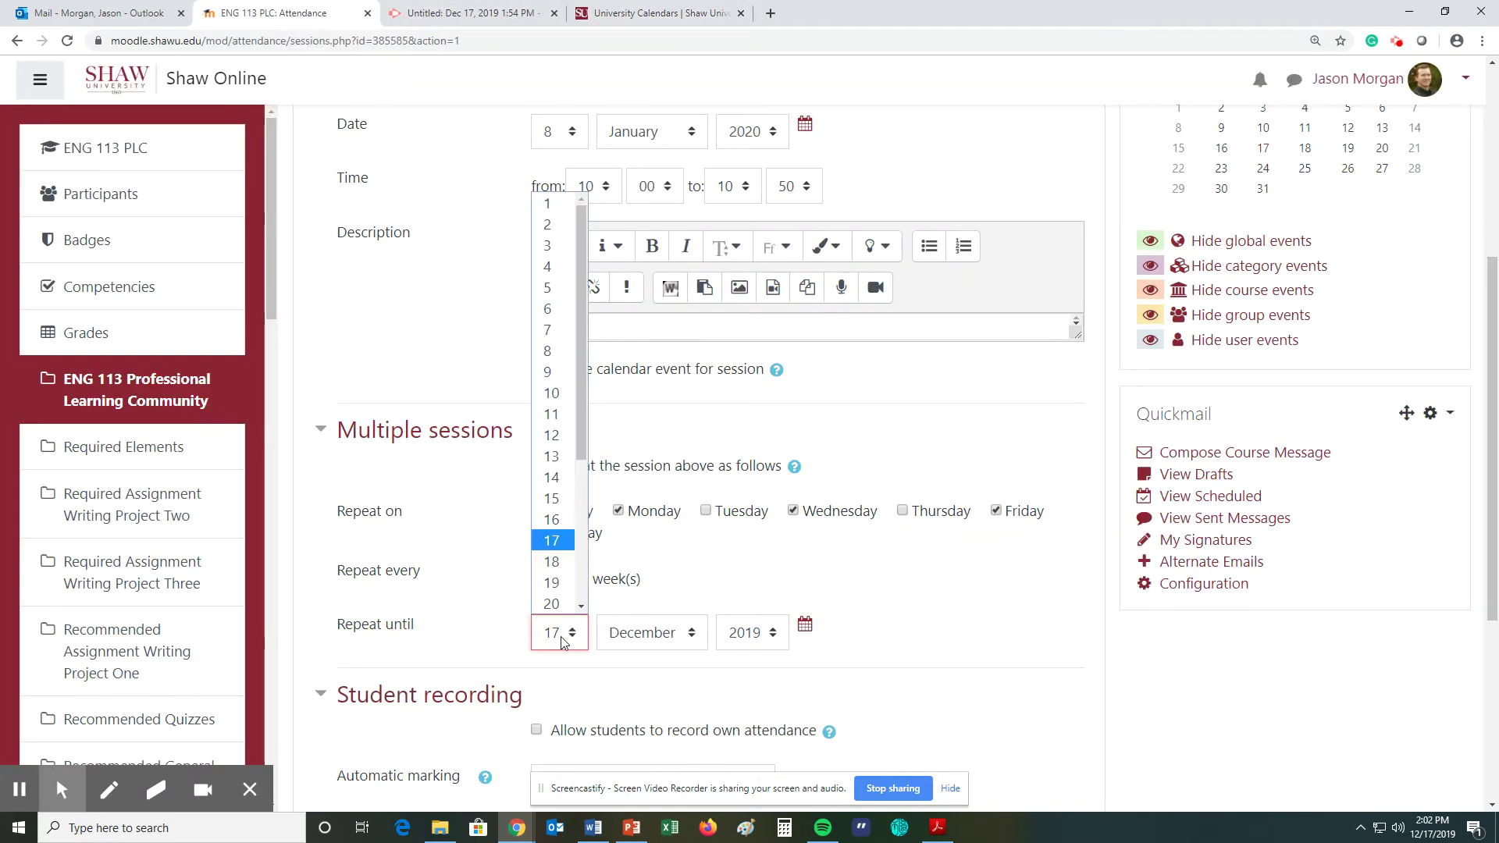
{"action": "left_click_drag", "start_coordinate": [580, 407], "coordinate": [579, 564]}
{"action": "left_click", "coordinate": [553, 583]}
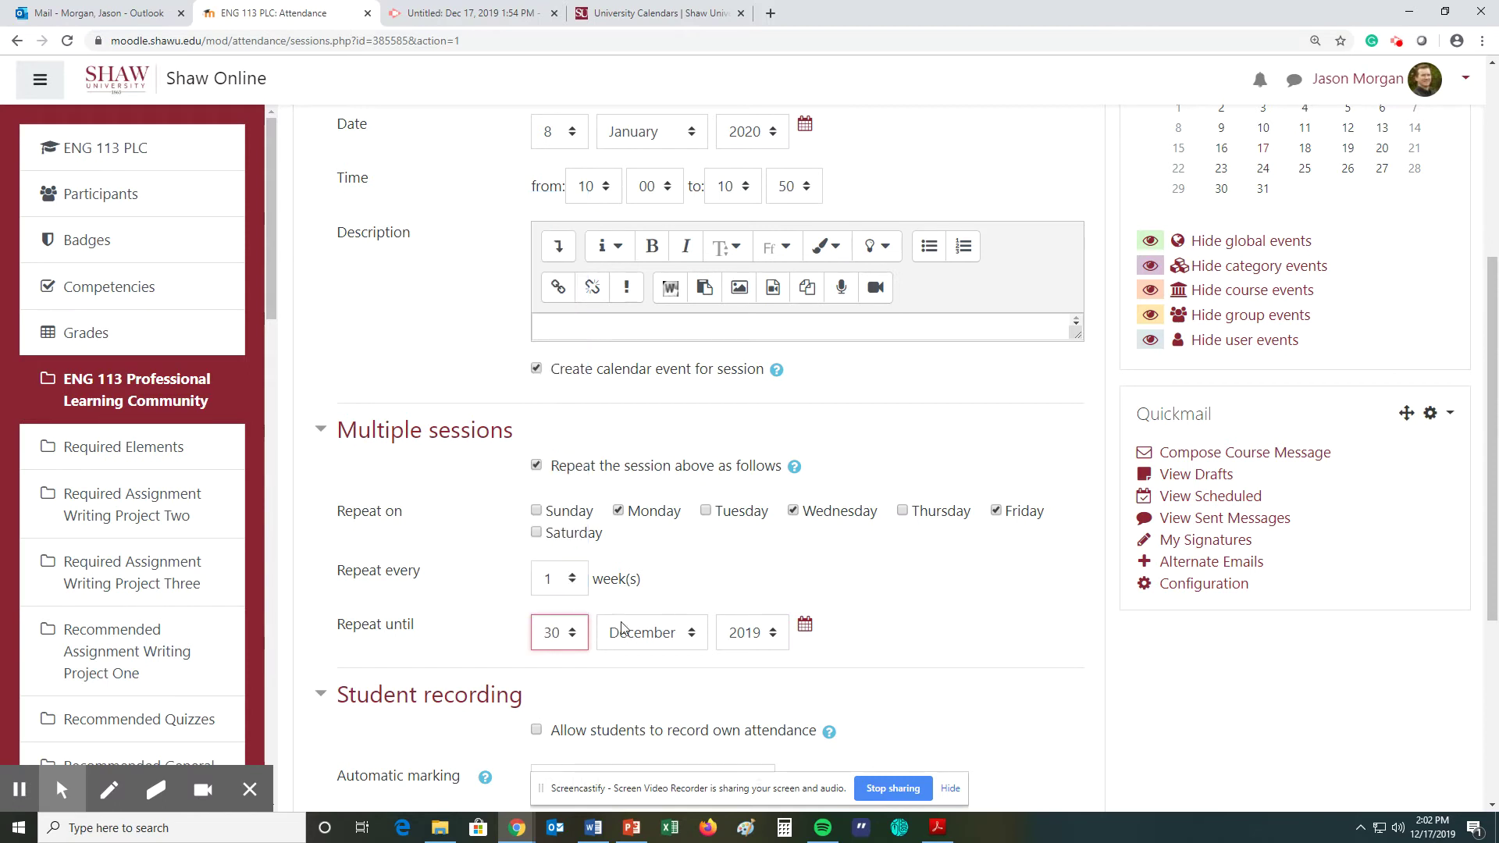
{"action": "left_click", "coordinate": [648, 633]}
{"action": "left_click", "coordinate": [627, 435]}
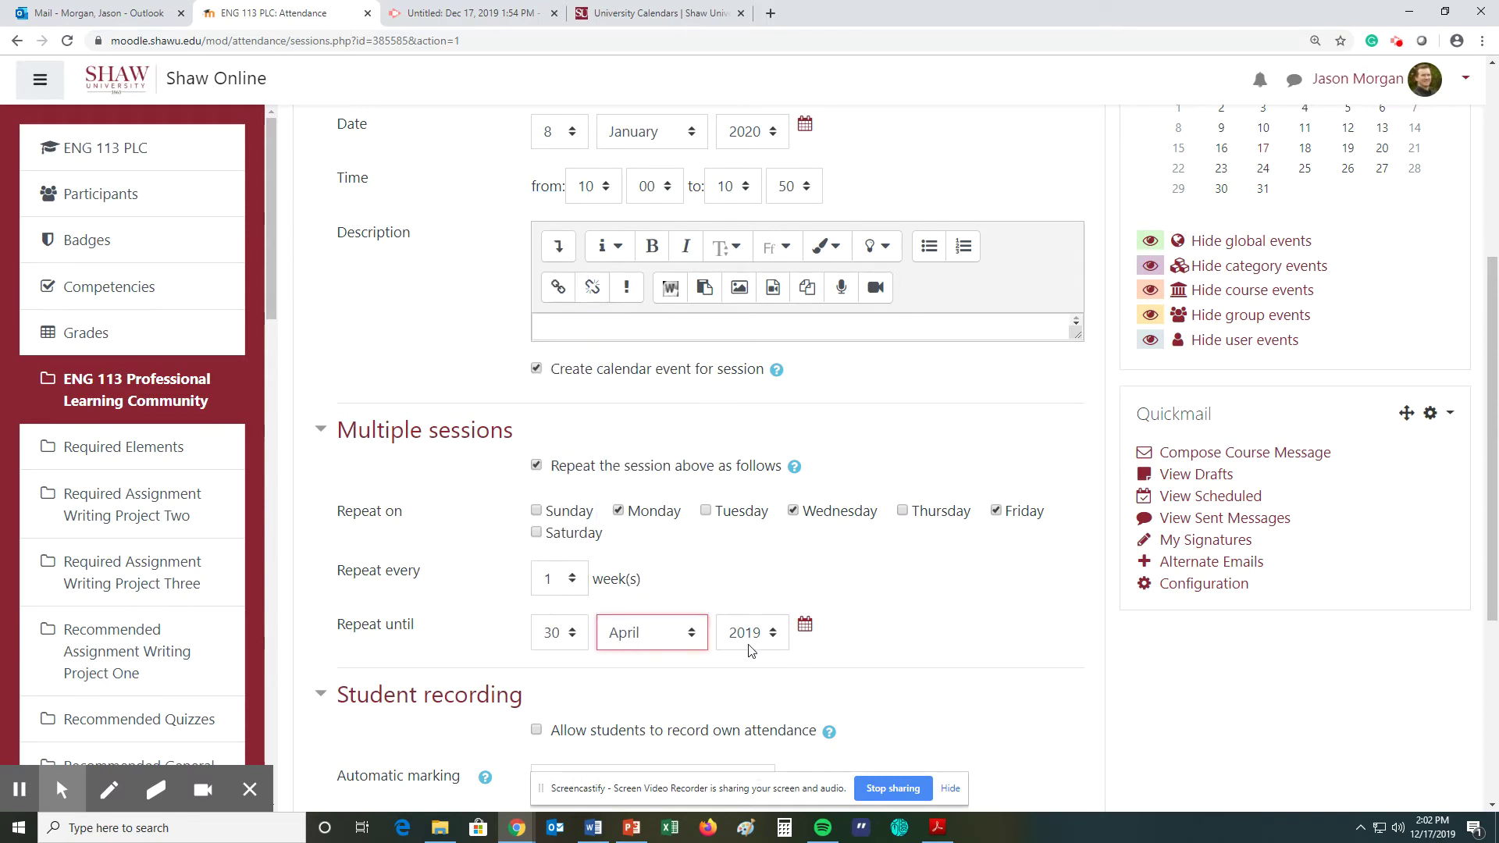
{"action": "left_click", "coordinate": [746, 632]}
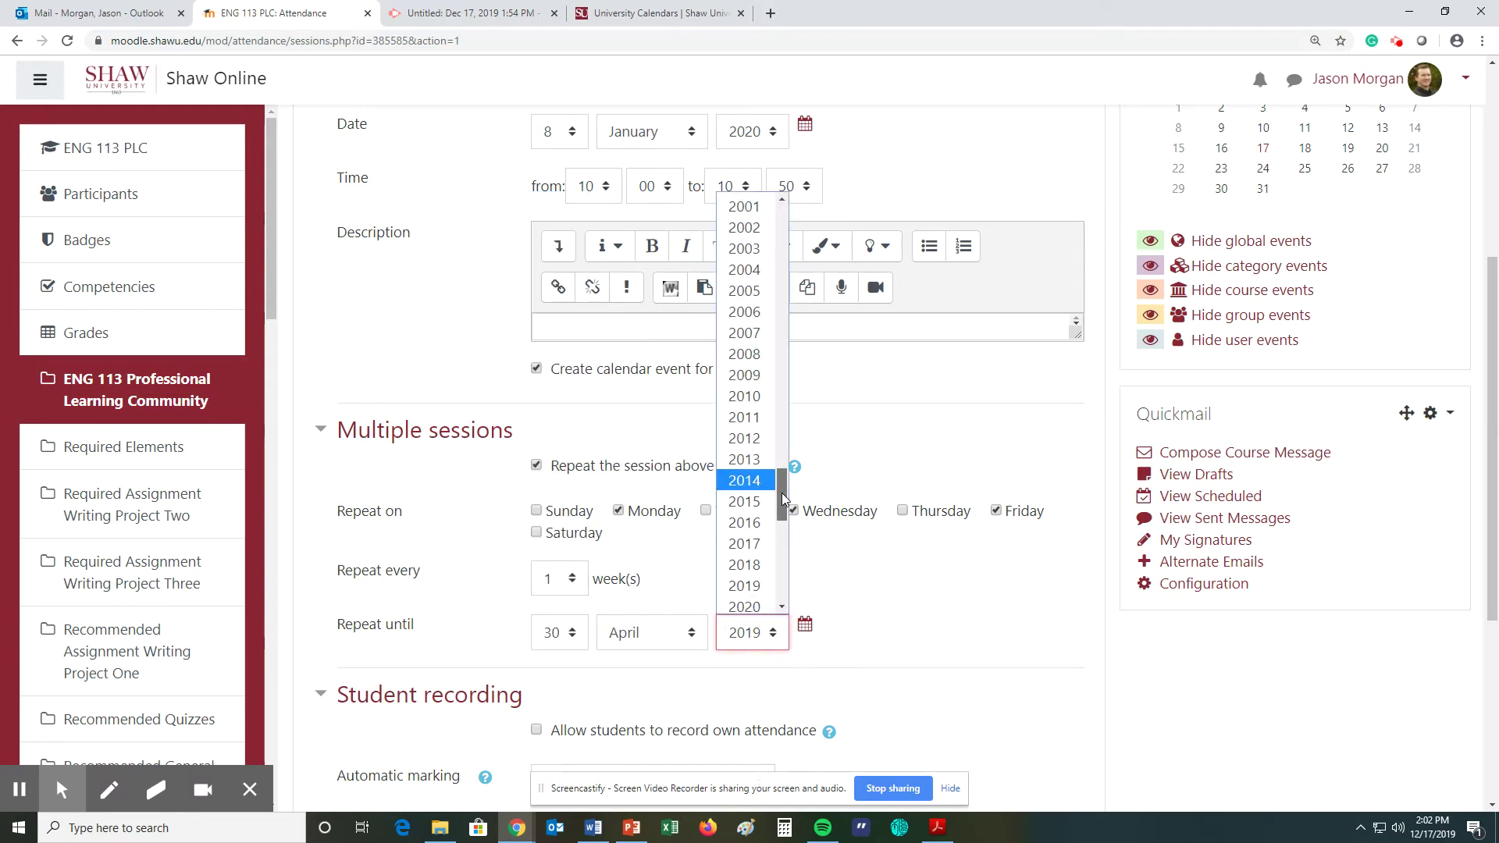
{"action": "left_click", "coordinate": [745, 603]}
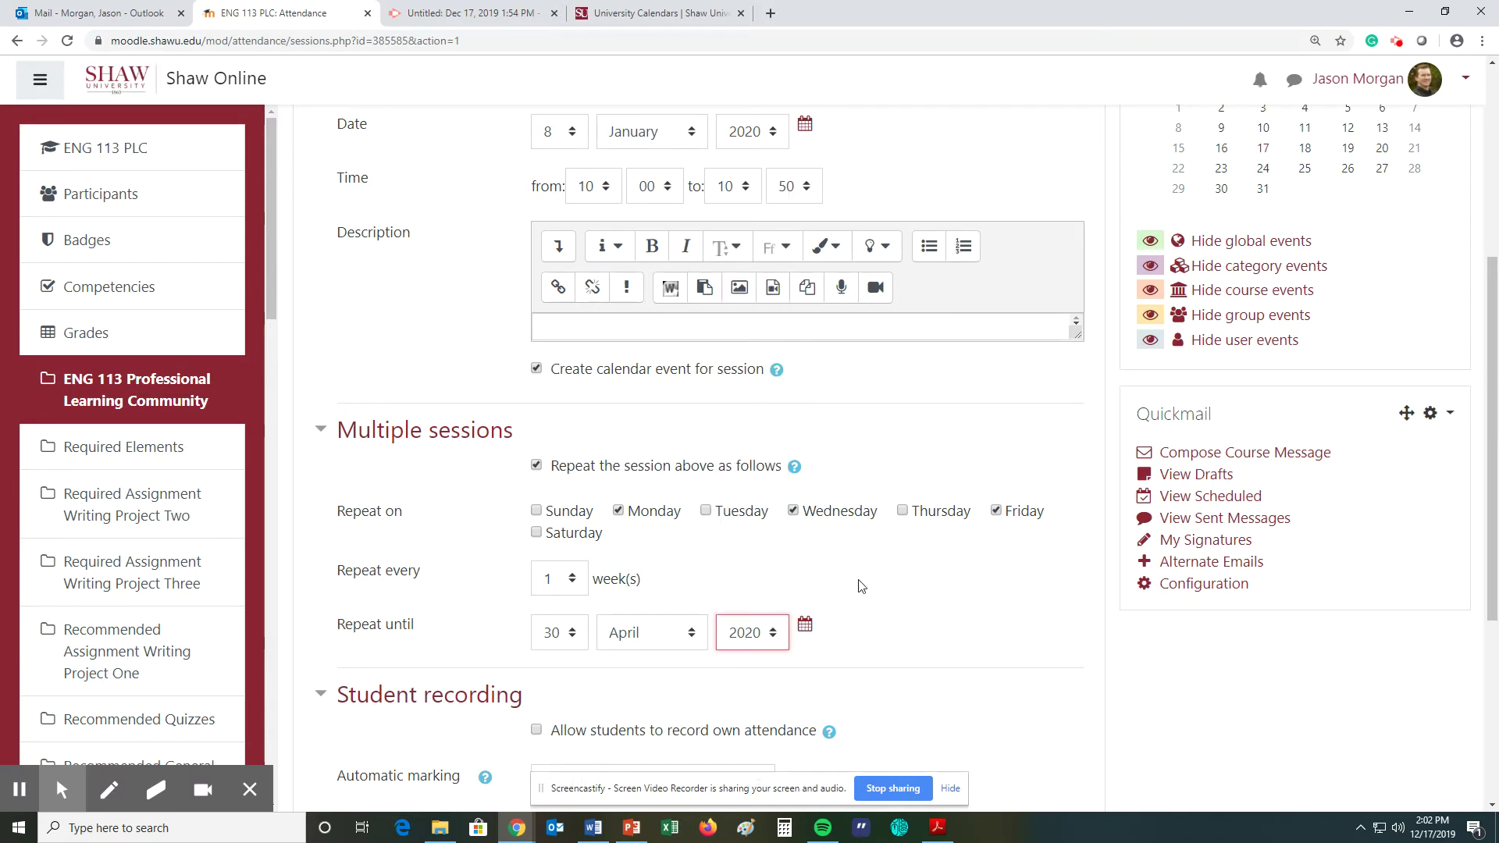
- Add the repeating sessions with student recording of attendance left off and automatic marking disabled
{"action": "scroll", "coordinate": [882, 558], "scroll_direction": "down", "scroll_amount": 1}
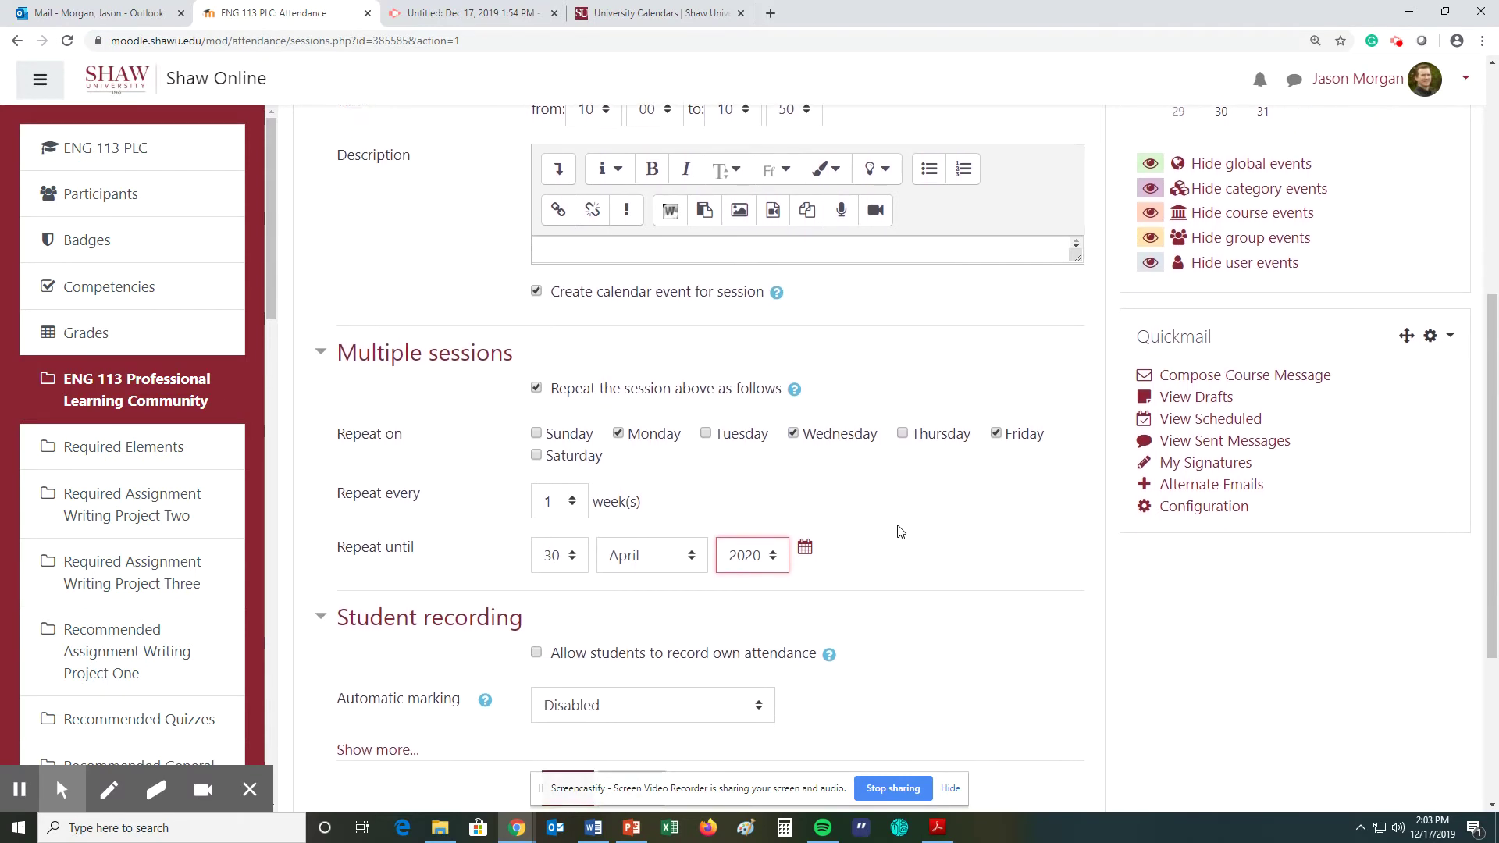
{"action": "scroll", "coordinate": [900, 532], "scroll_direction": "down", "scroll_amount": 1}
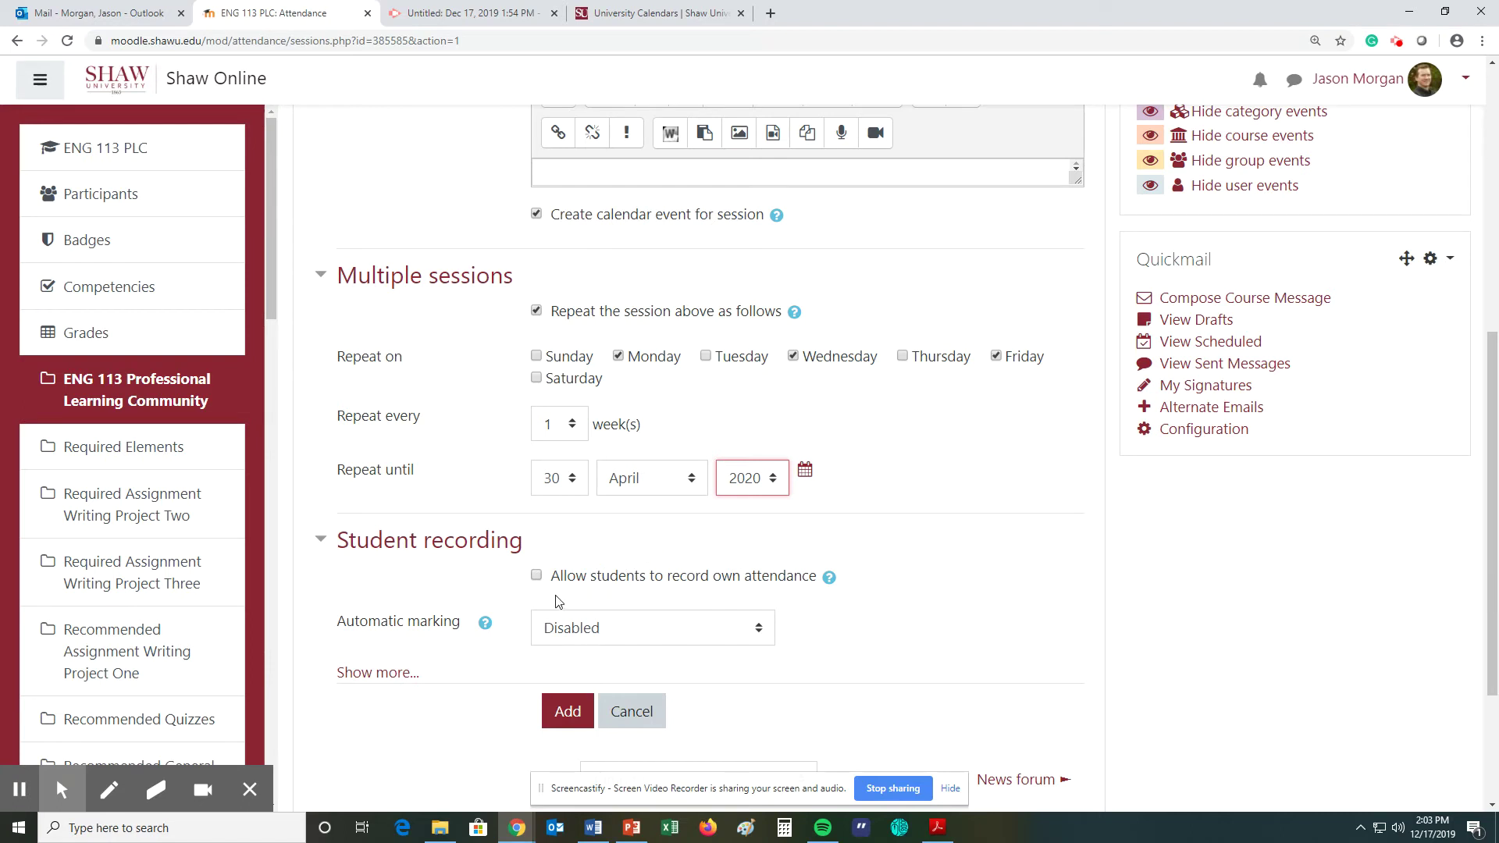
{"action": "left_click", "coordinate": [569, 722]}
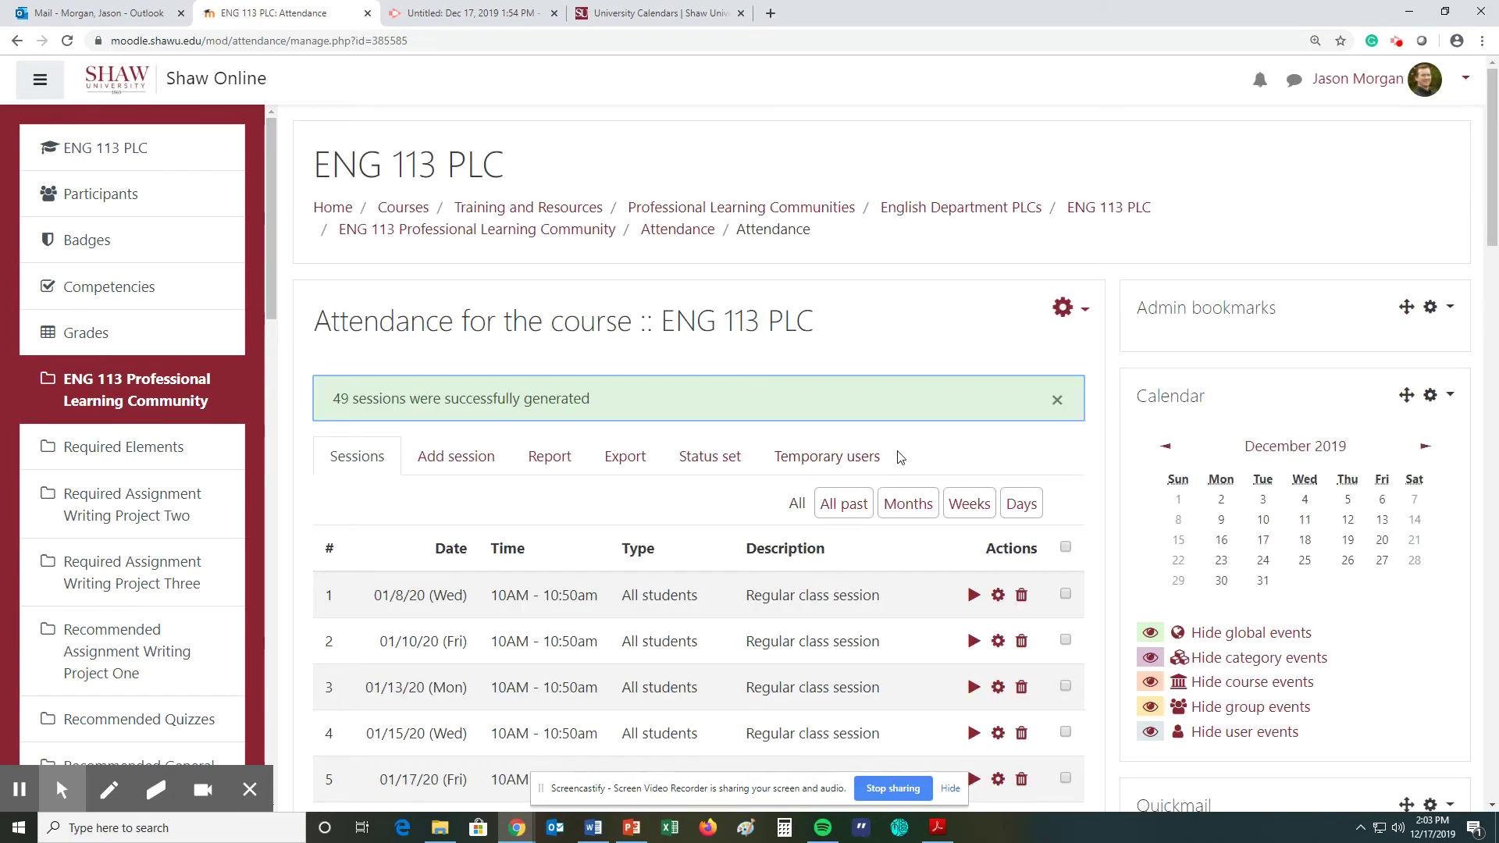
- Look through the list of generated attendance sessions and their dates
{"action": "scroll", "coordinate": [921, 493], "scroll_direction": "down", "scroll_amount": 2}
{"action": "scroll", "coordinate": [711, 461], "scroll_direction": "down", "scroll_amount": 10}
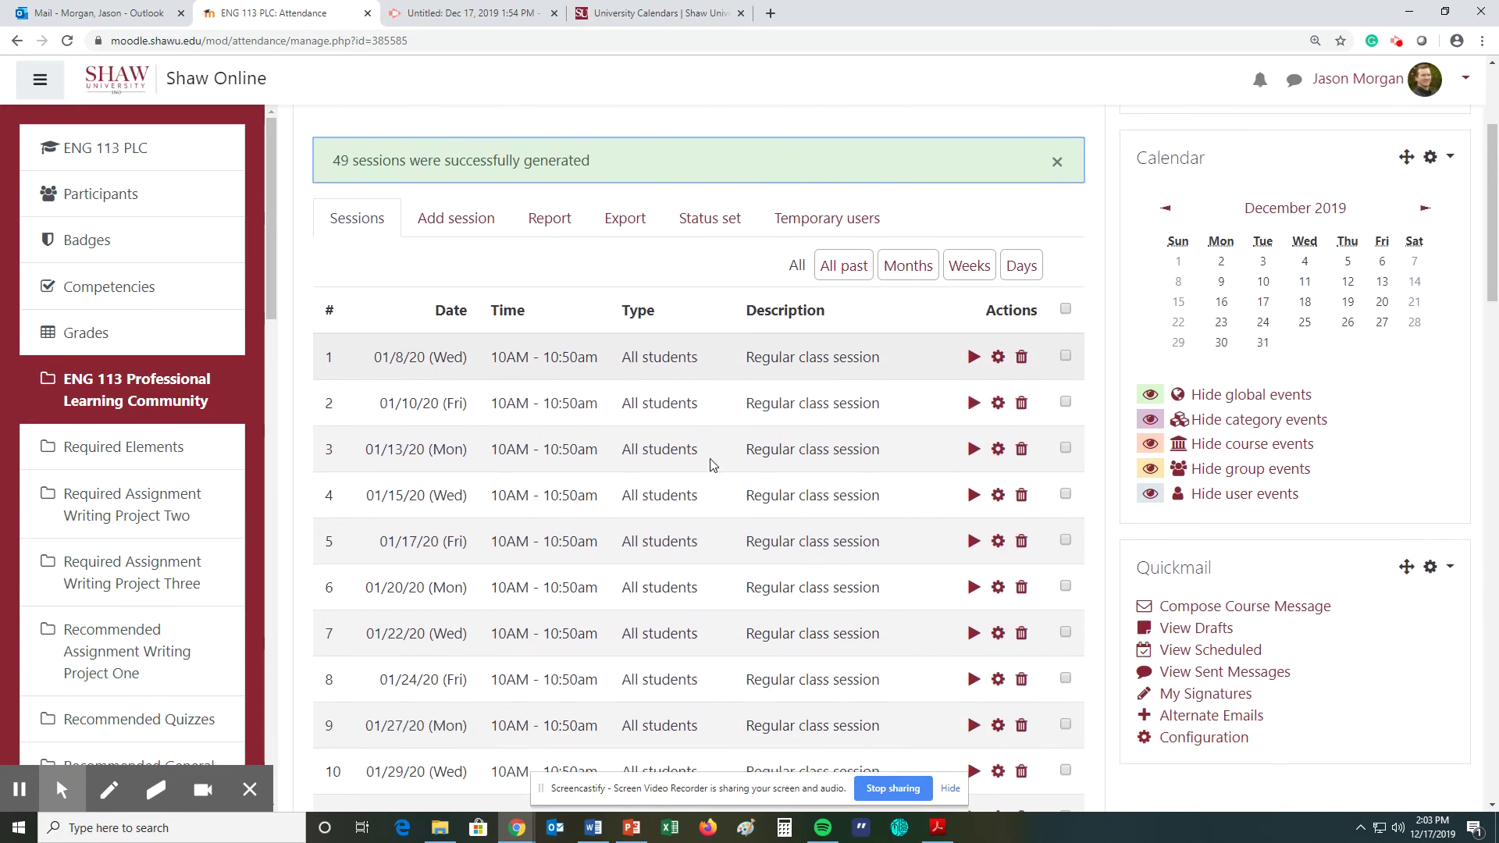
{"action": "scroll", "coordinate": [784, 485], "scroll_direction": "down", "scroll_amount": 10}
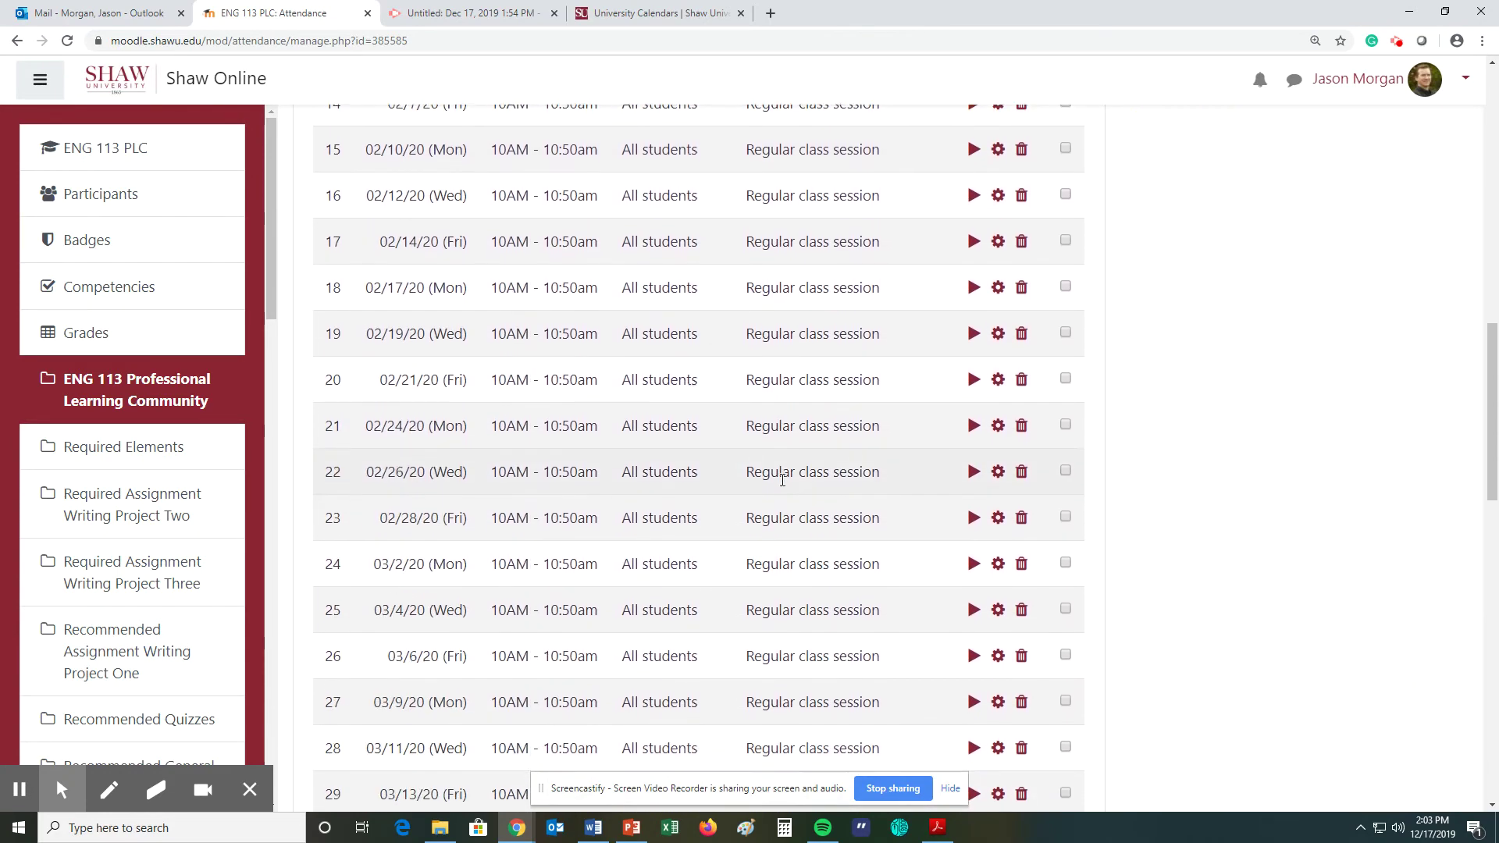
{"action": "scroll", "coordinate": [782, 479], "scroll_direction": "down", "scroll_amount": 5}
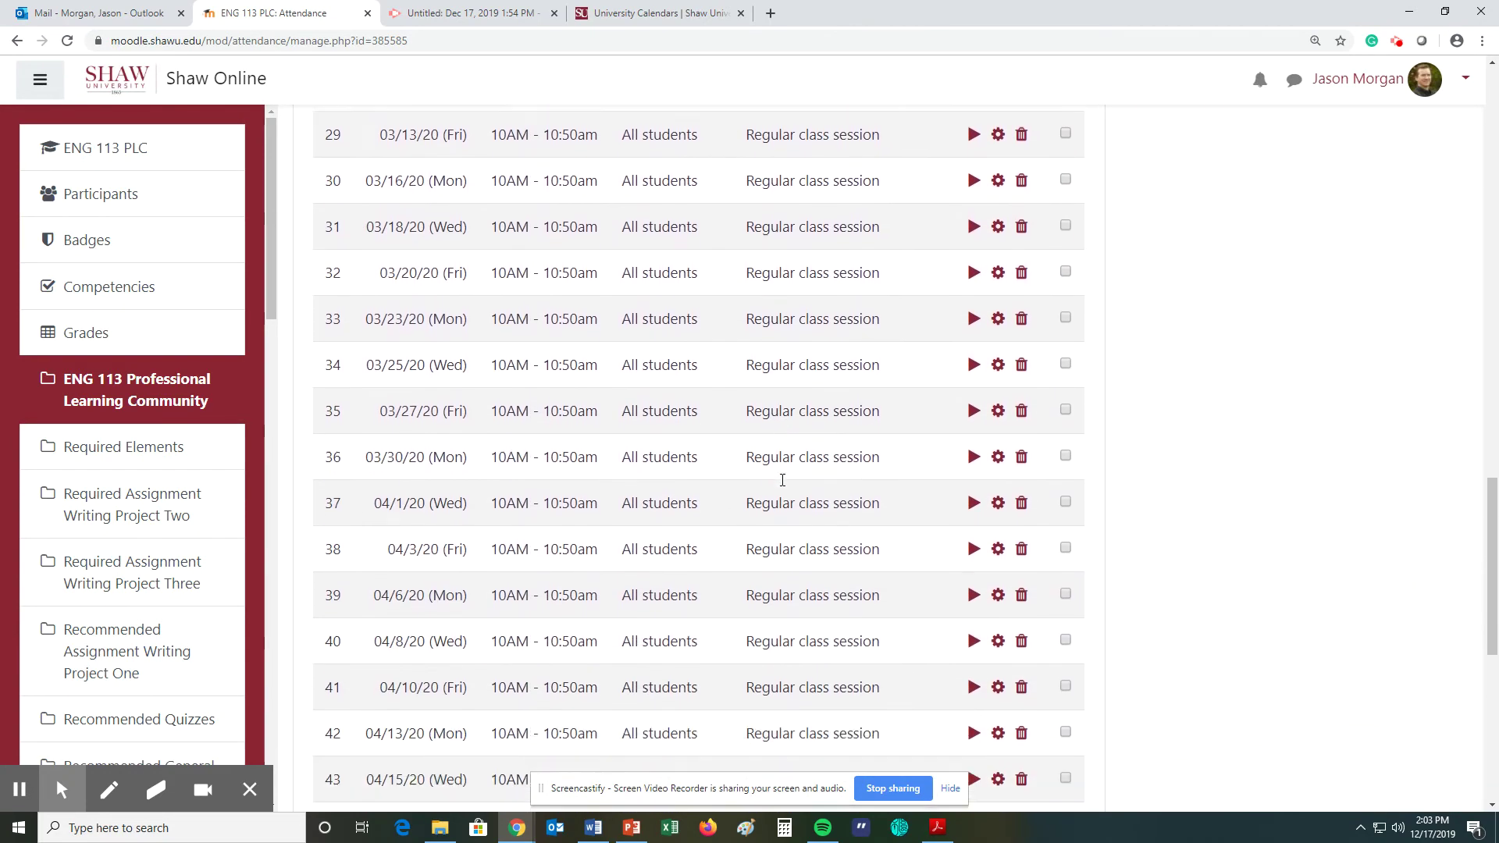
{"action": "scroll", "coordinate": [783, 480], "scroll_direction": "up", "scroll_amount": 10}
{"action": "scroll", "coordinate": [783, 479], "scroll_direction": "up", "scroll_amount": 2}
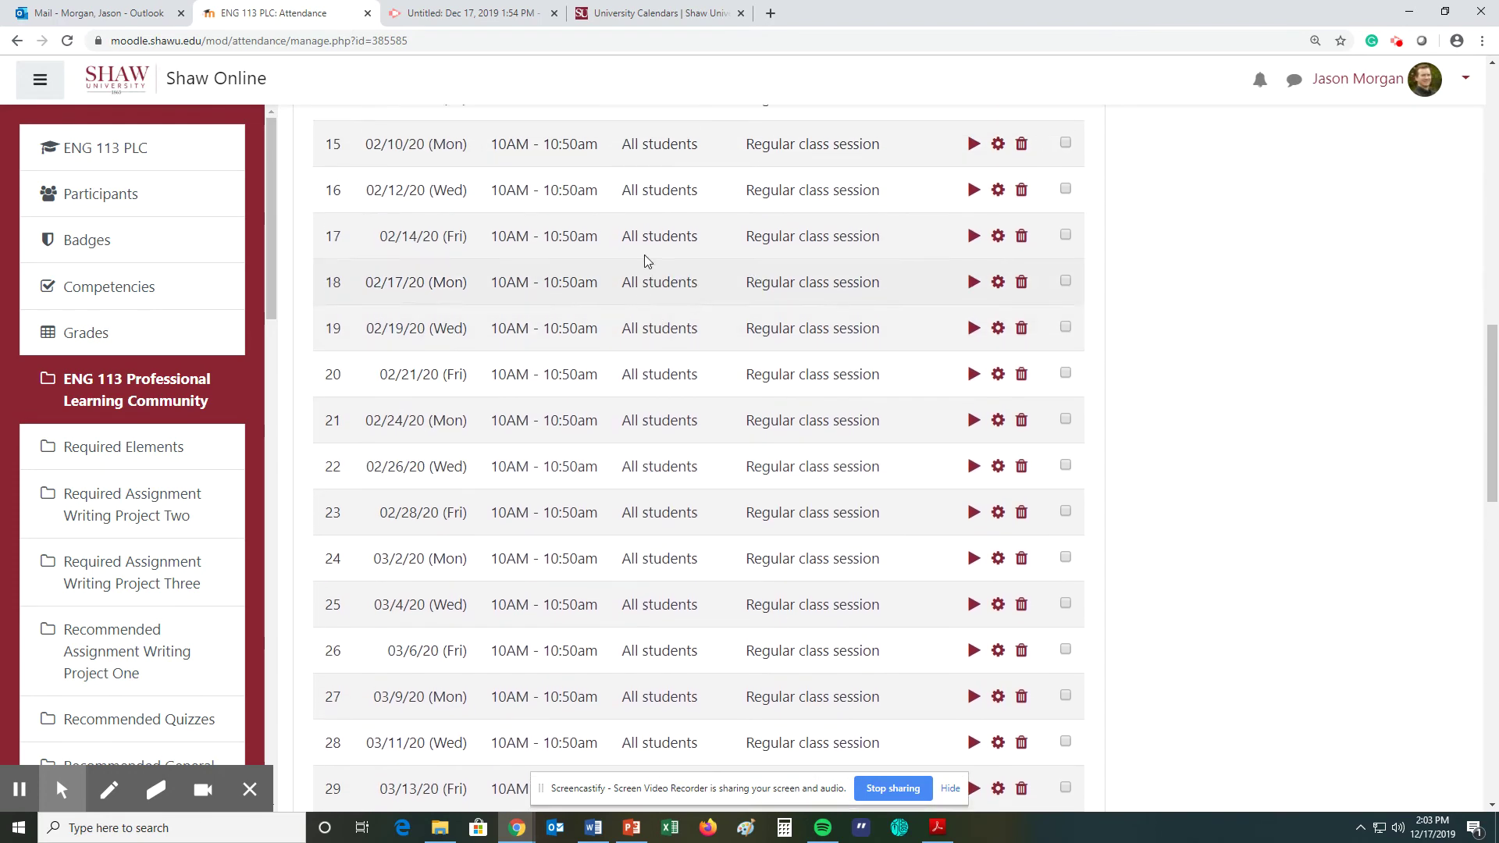
- Check the academic calendar for a January holiday and delete the 01/20/20 attendance session that falls on it
{"action": "left_click", "coordinate": [638, 14]}
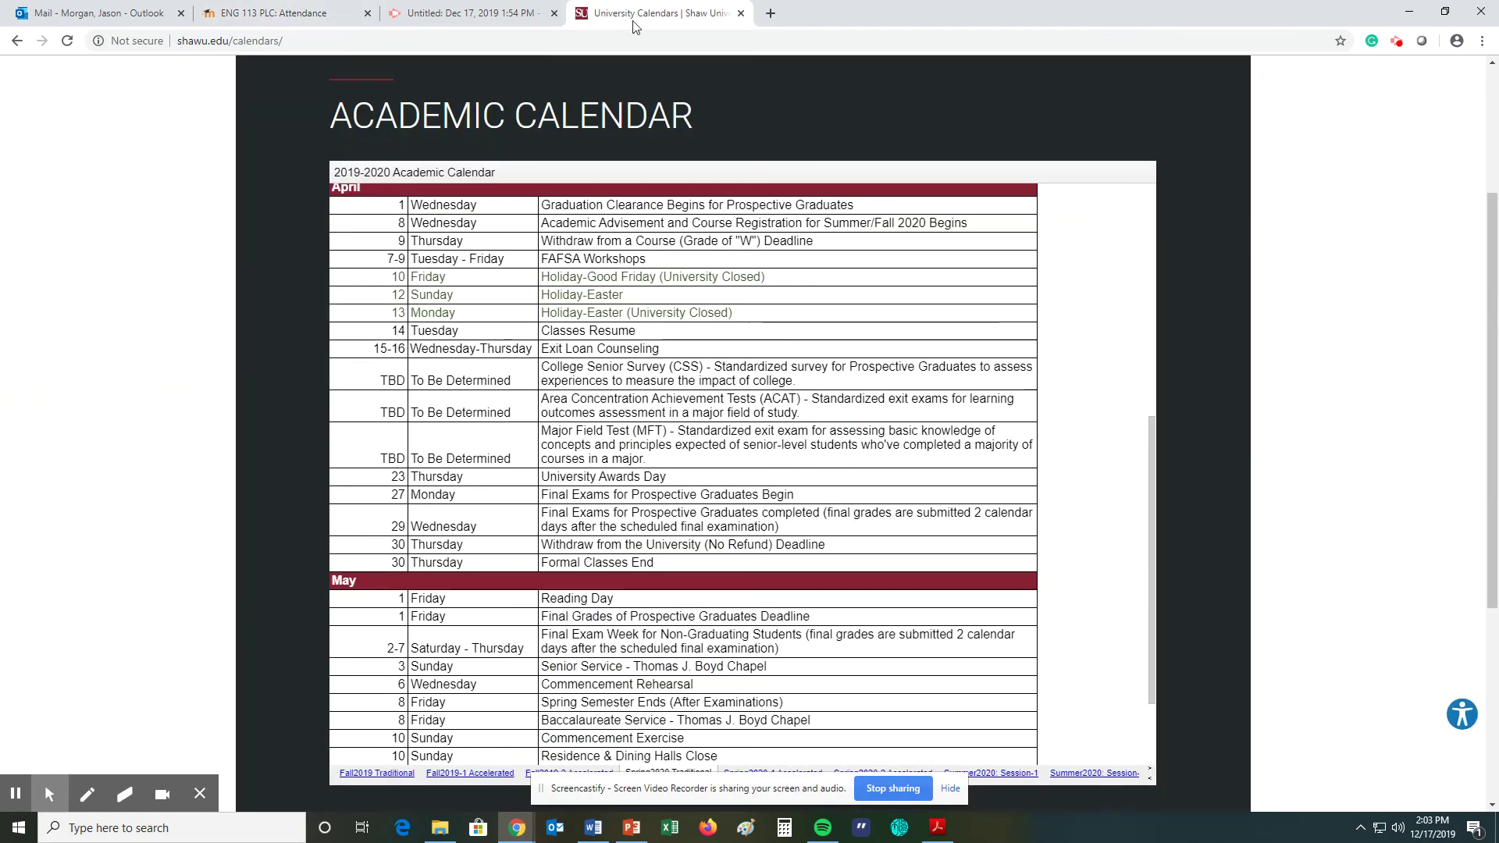
{"action": "scroll", "coordinate": [660, 352], "scroll_direction": "up", "scroll_amount": 6}
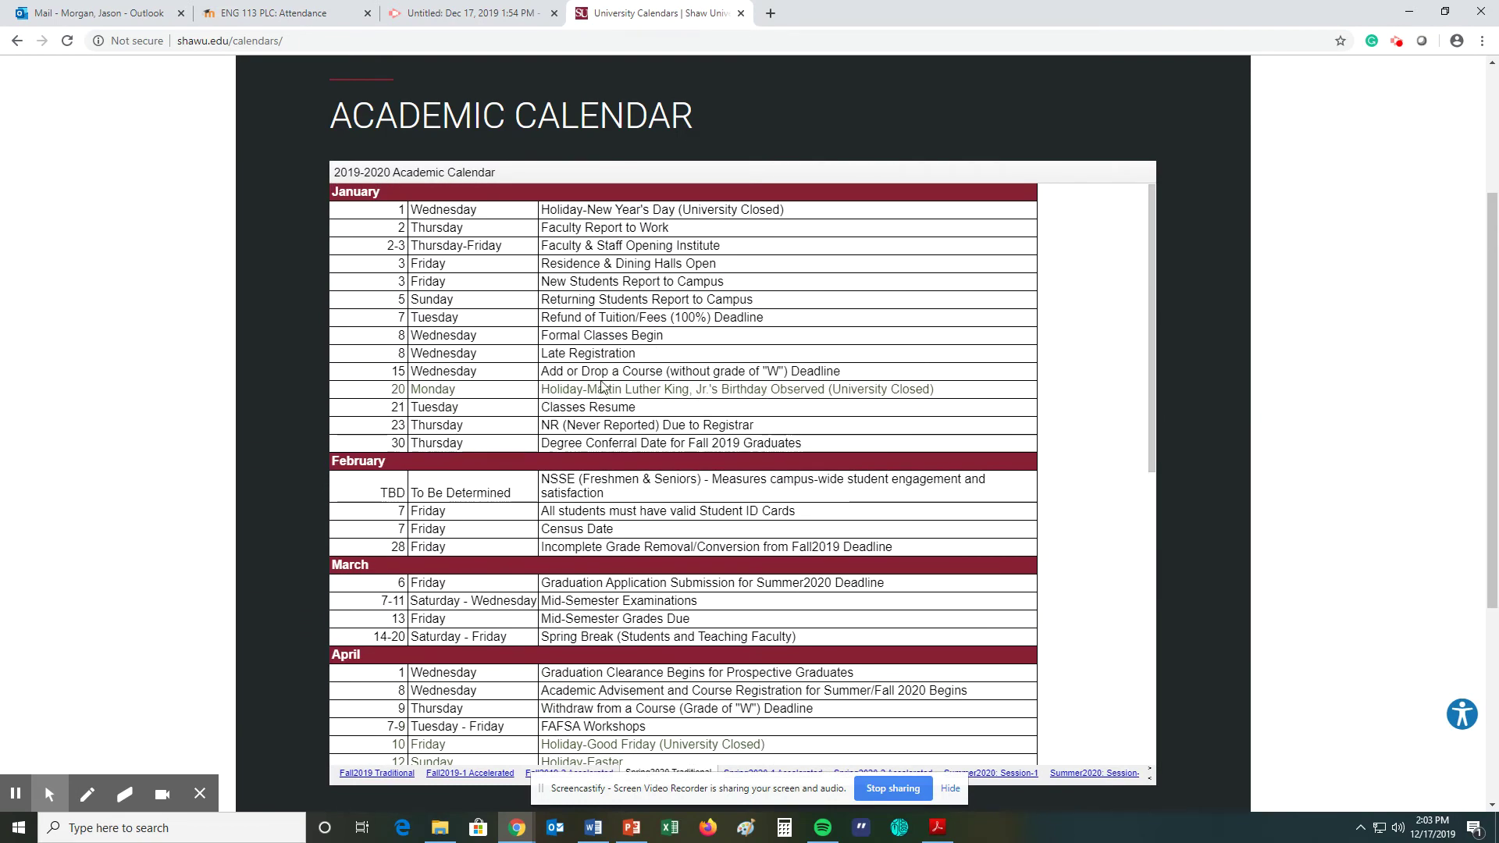
{"action": "left_click", "coordinate": [304, 13]}
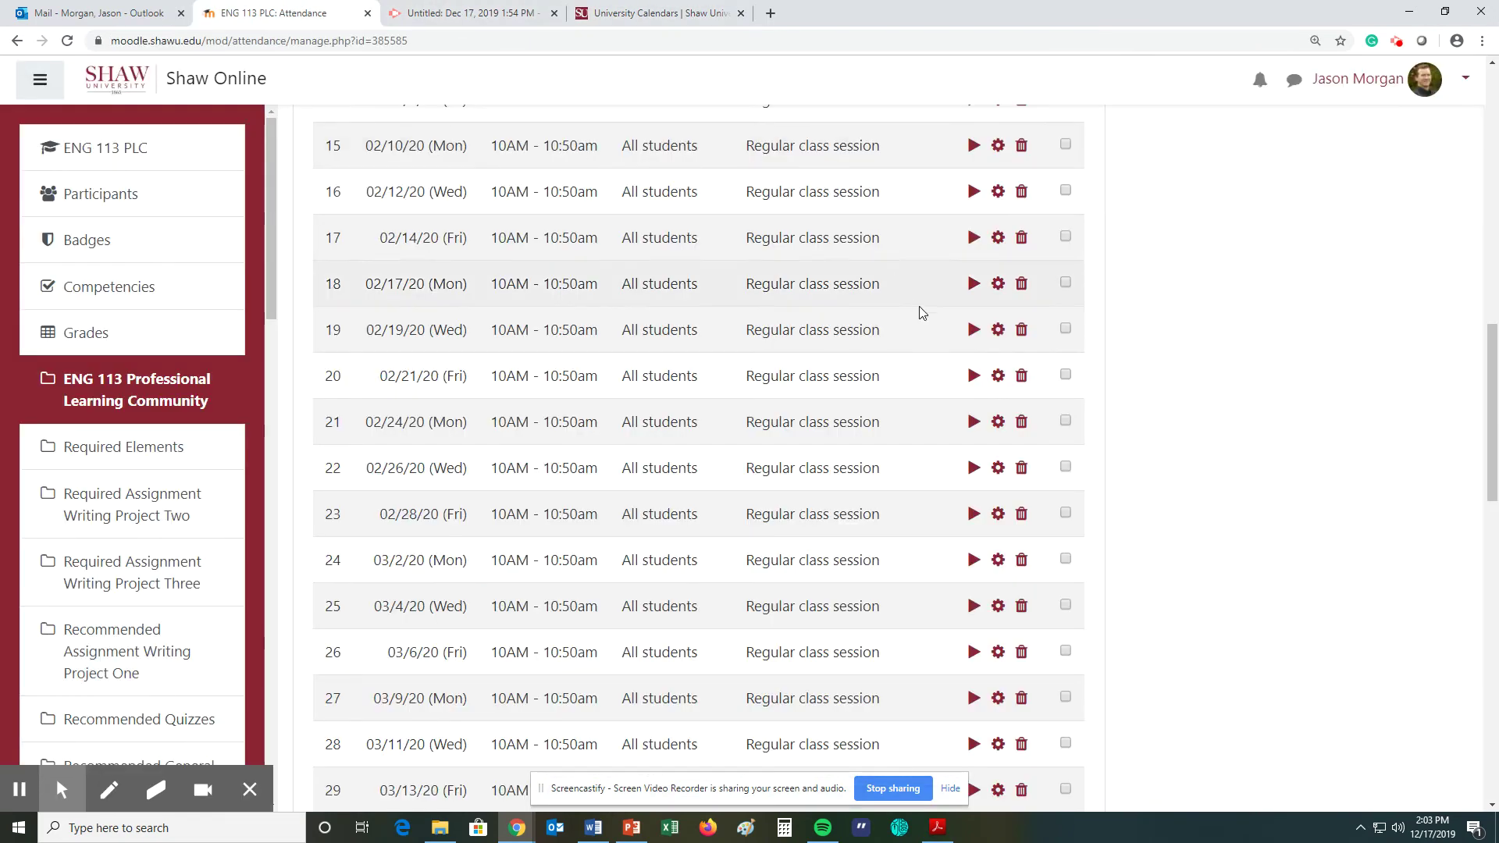
{"action": "scroll", "coordinate": [562, 312], "scroll_direction": "up", "scroll_amount": 4}
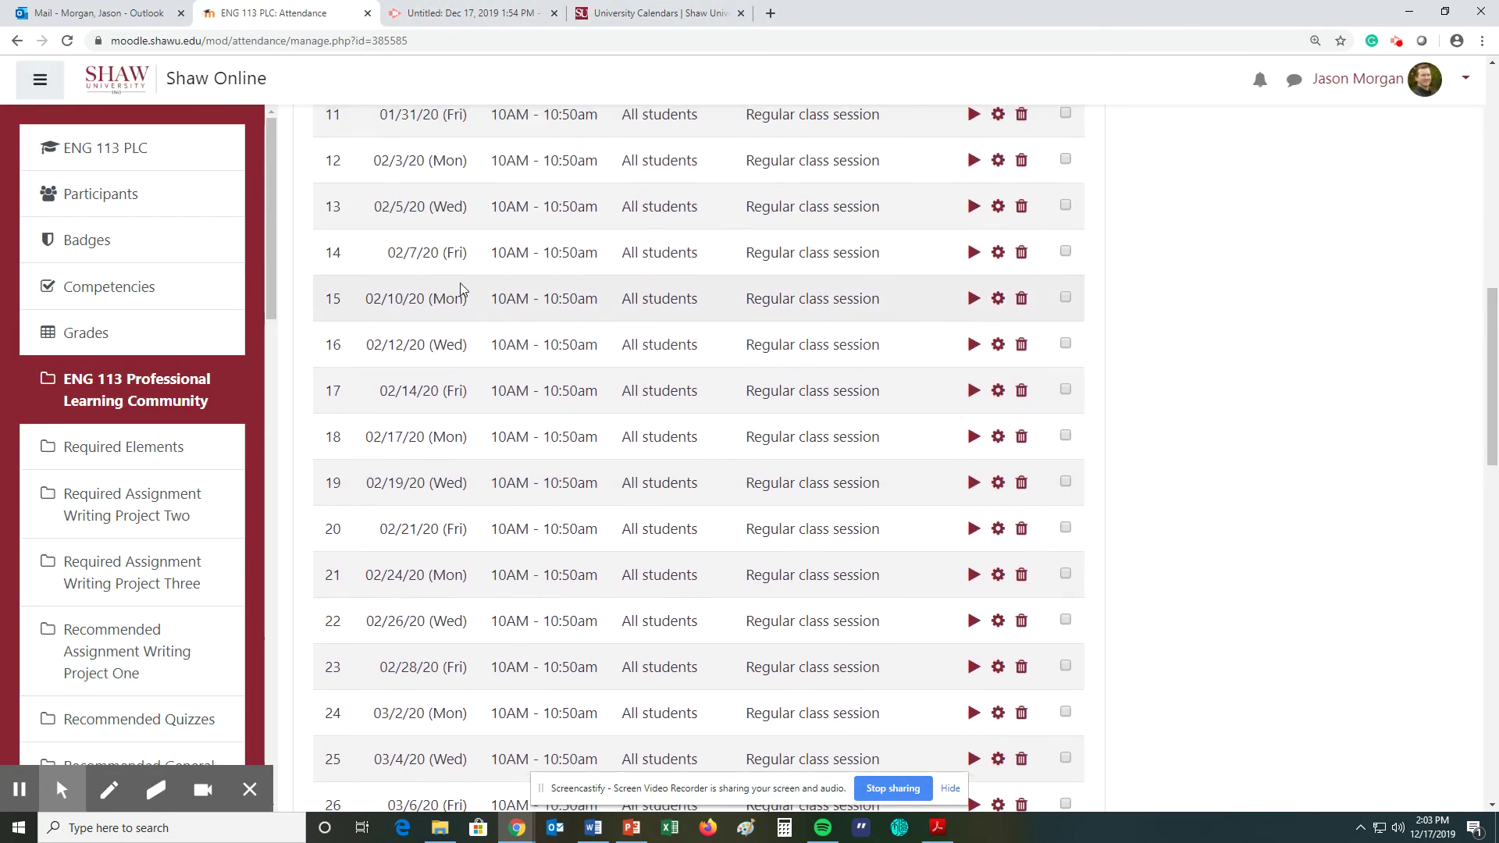
{"action": "scroll", "coordinate": [492, 290], "scroll_direction": "up", "scroll_amount": 3}
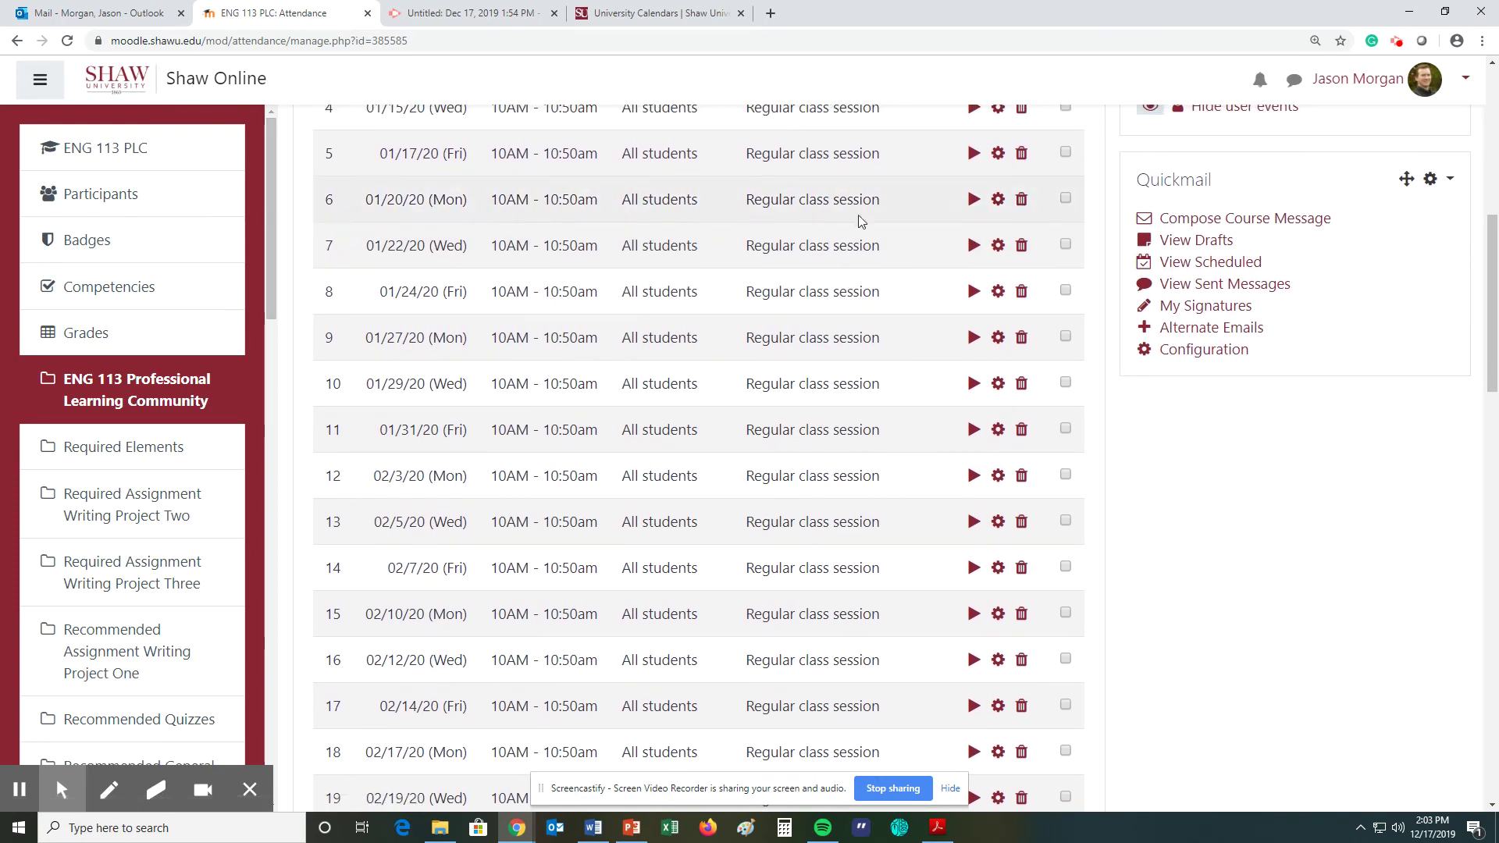
{"action": "left_click", "coordinate": [1021, 201]}
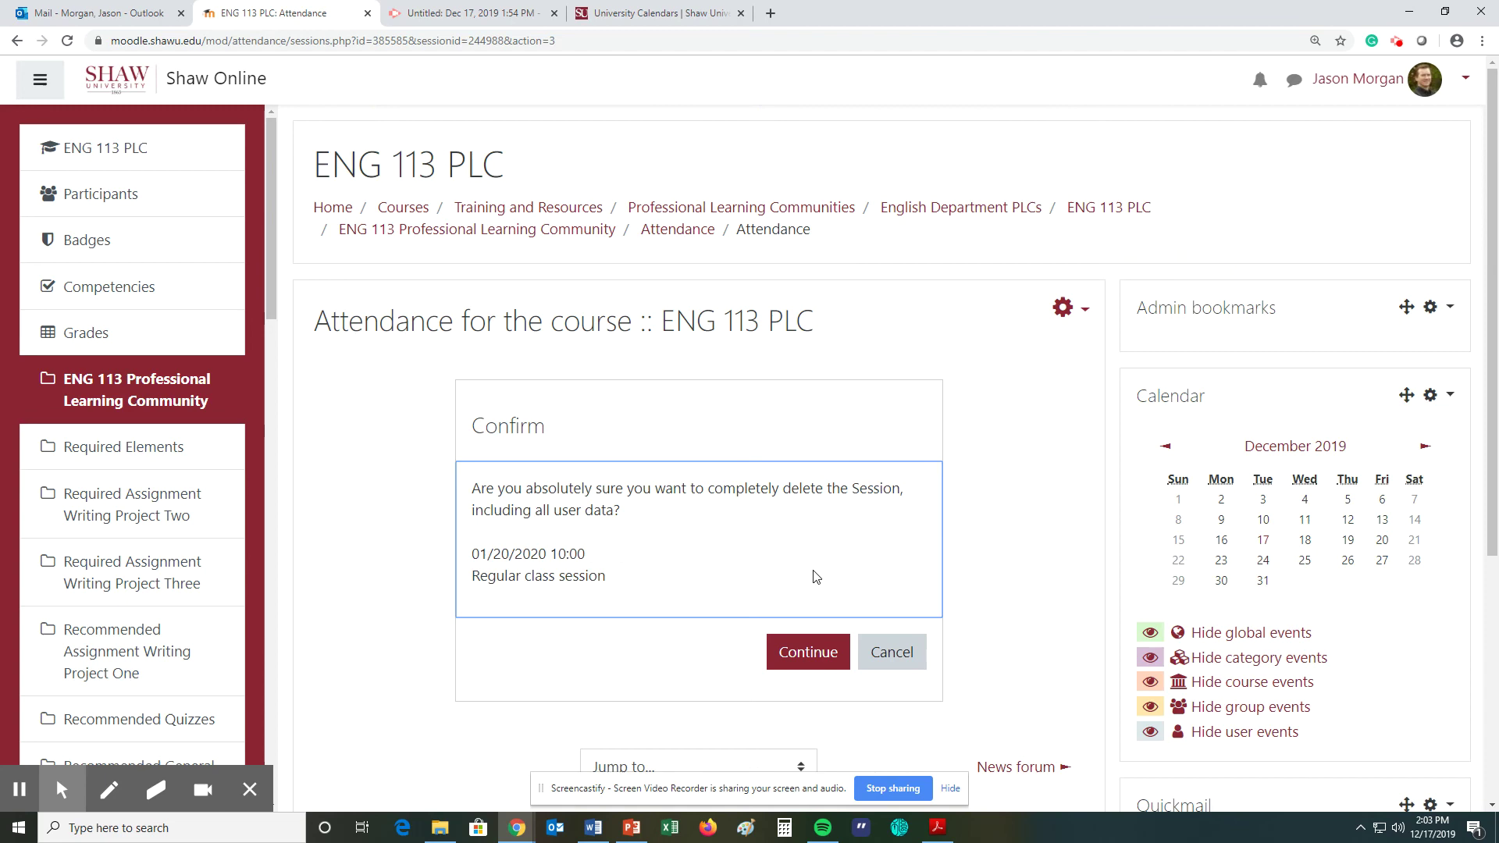
{"action": "left_click", "coordinate": [808, 653]}
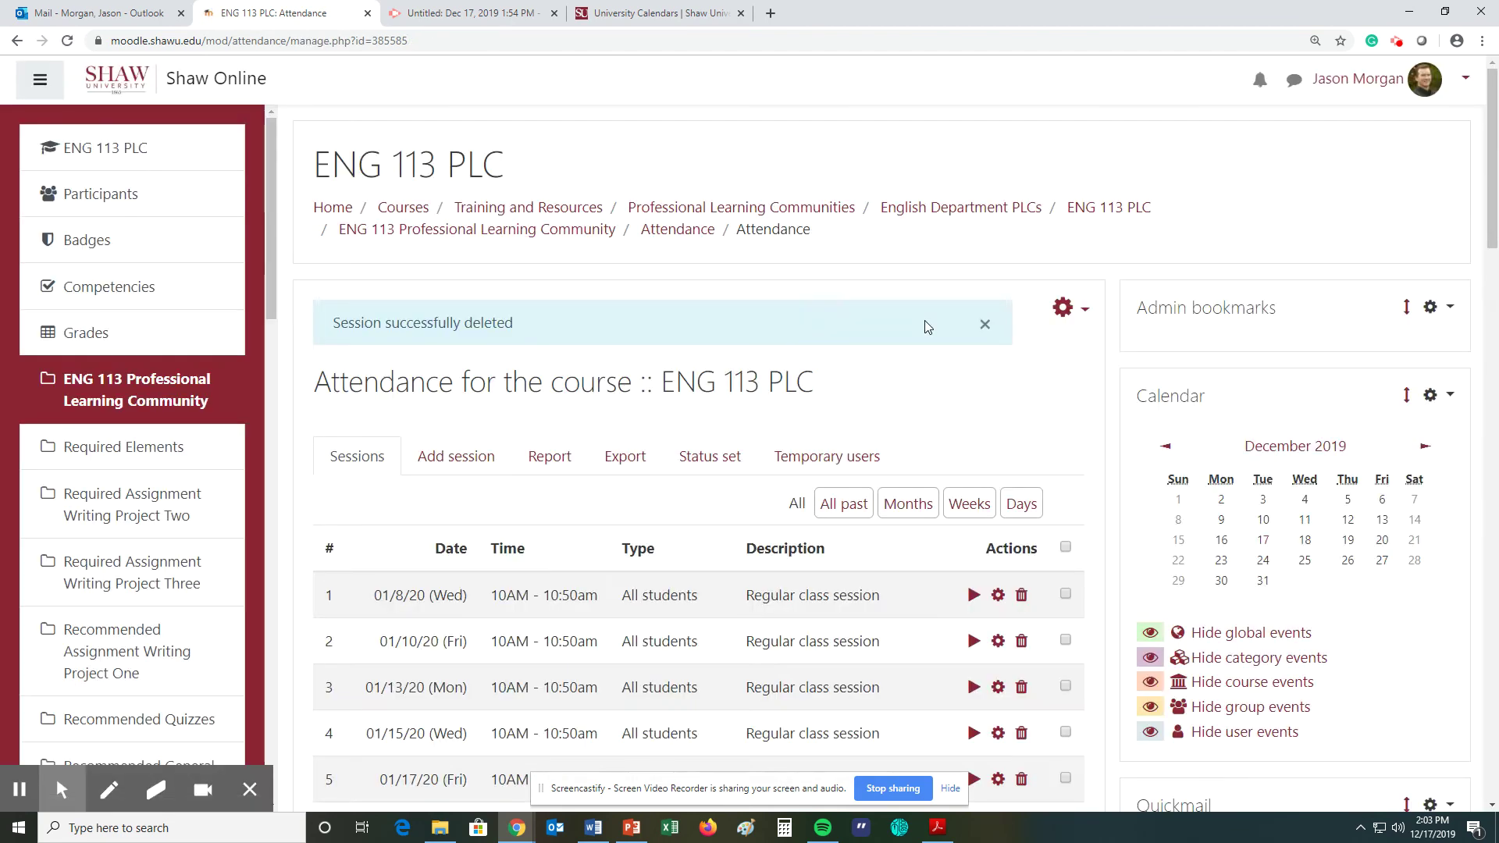
- Check the academic calendar for spring break and select the 03/16/20, 03/18/20 and 03/20/20 attendance sessions
{"action": "scroll", "coordinate": [929, 324], "scroll_direction": "down", "scroll_amount": 2}
{"action": "scroll", "coordinate": [930, 324], "scroll_direction": "up", "scroll_amount": 1}
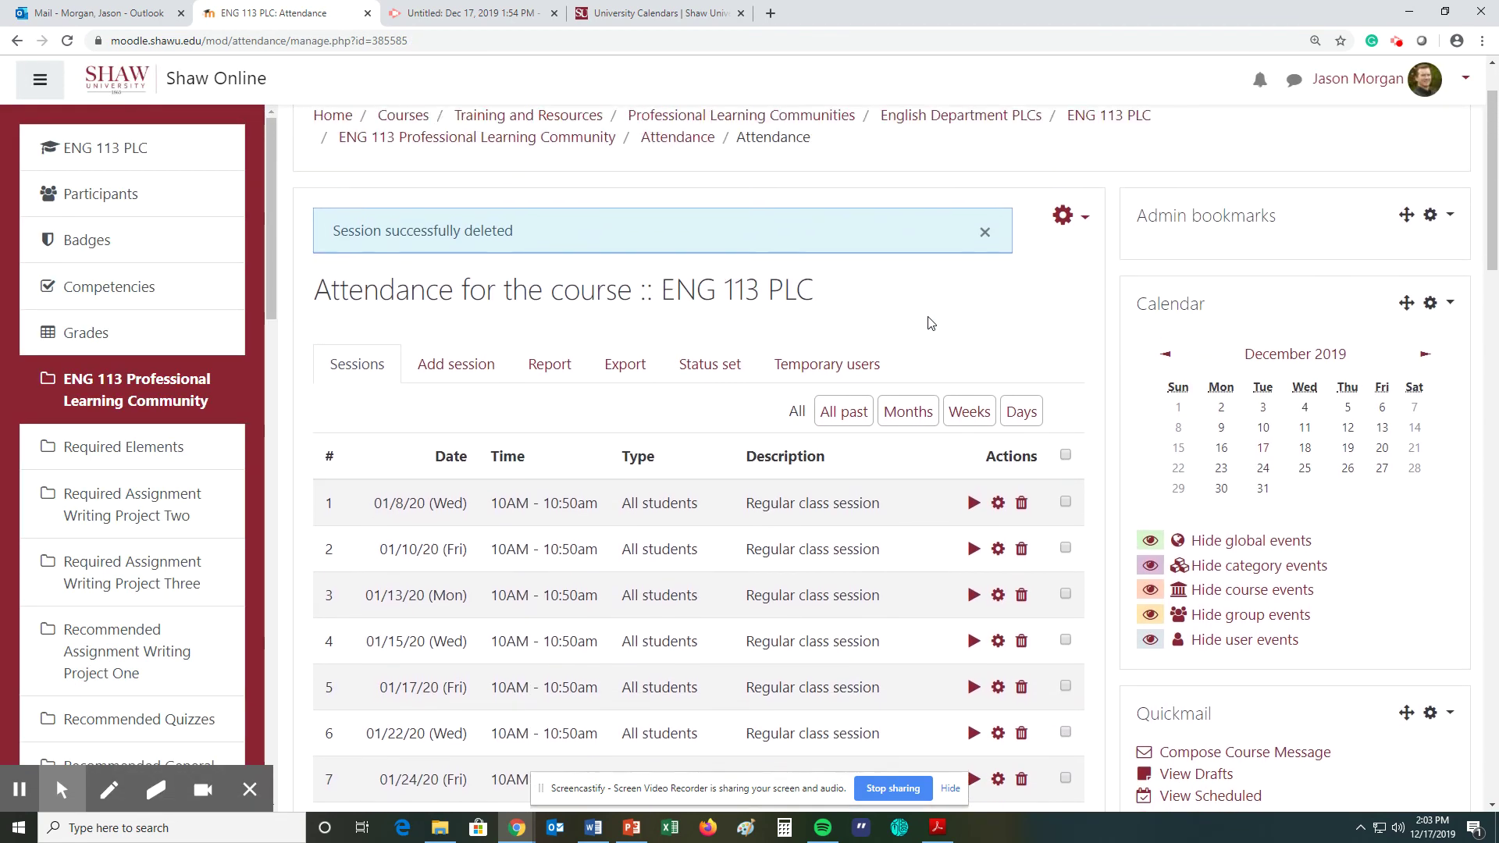
{"action": "scroll", "coordinate": [929, 324], "scroll_direction": "down", "scroll_amount": 2}
{"action": "left_click", "coordinate": [625, 14]}
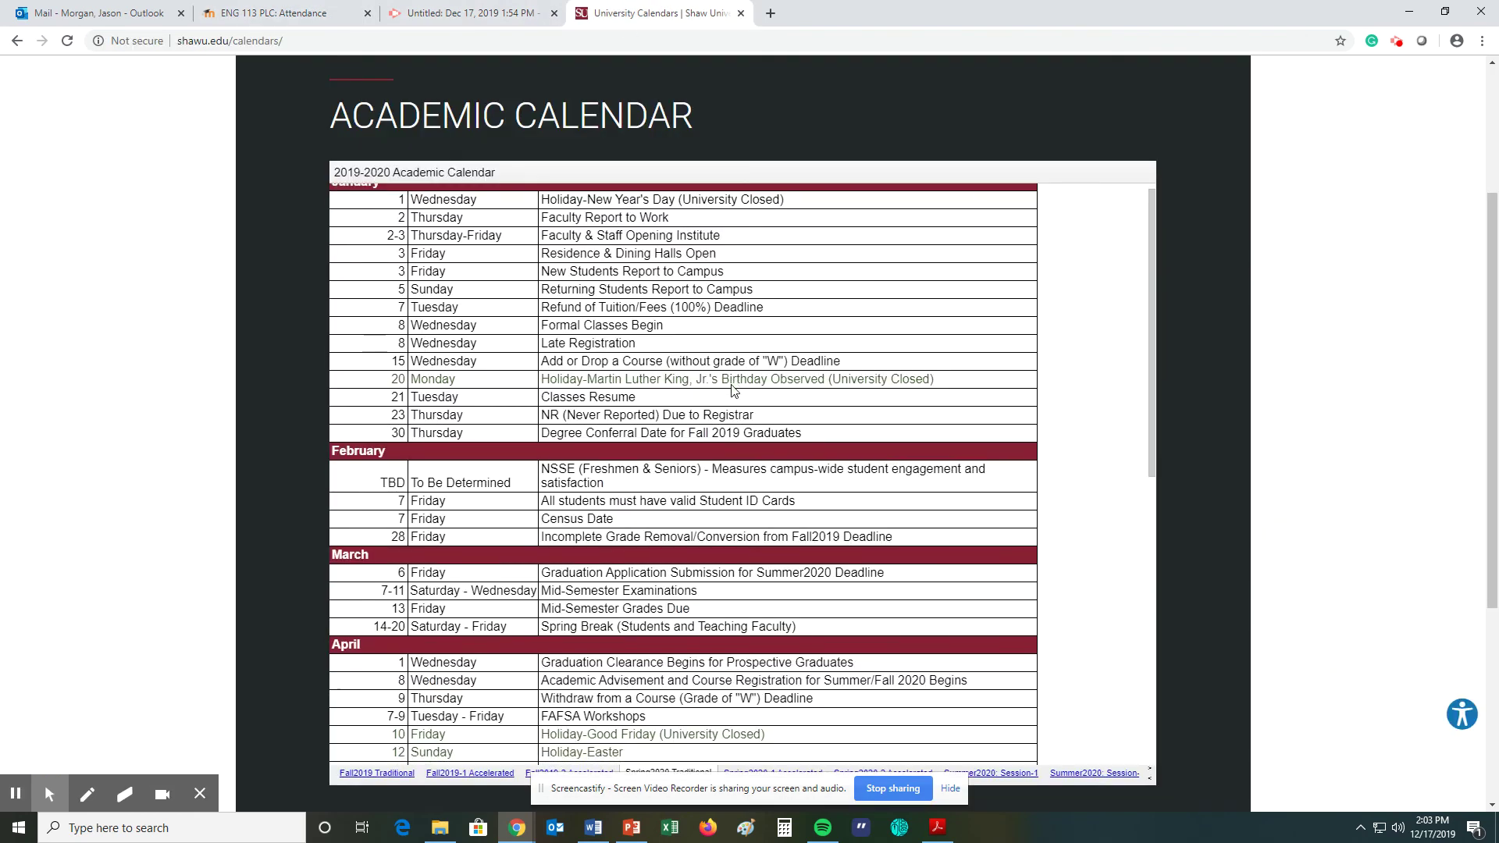
{"action": "scroll", "coordinate": [591, 421], "scroll_direction": "down", "scroll_amount": 2}
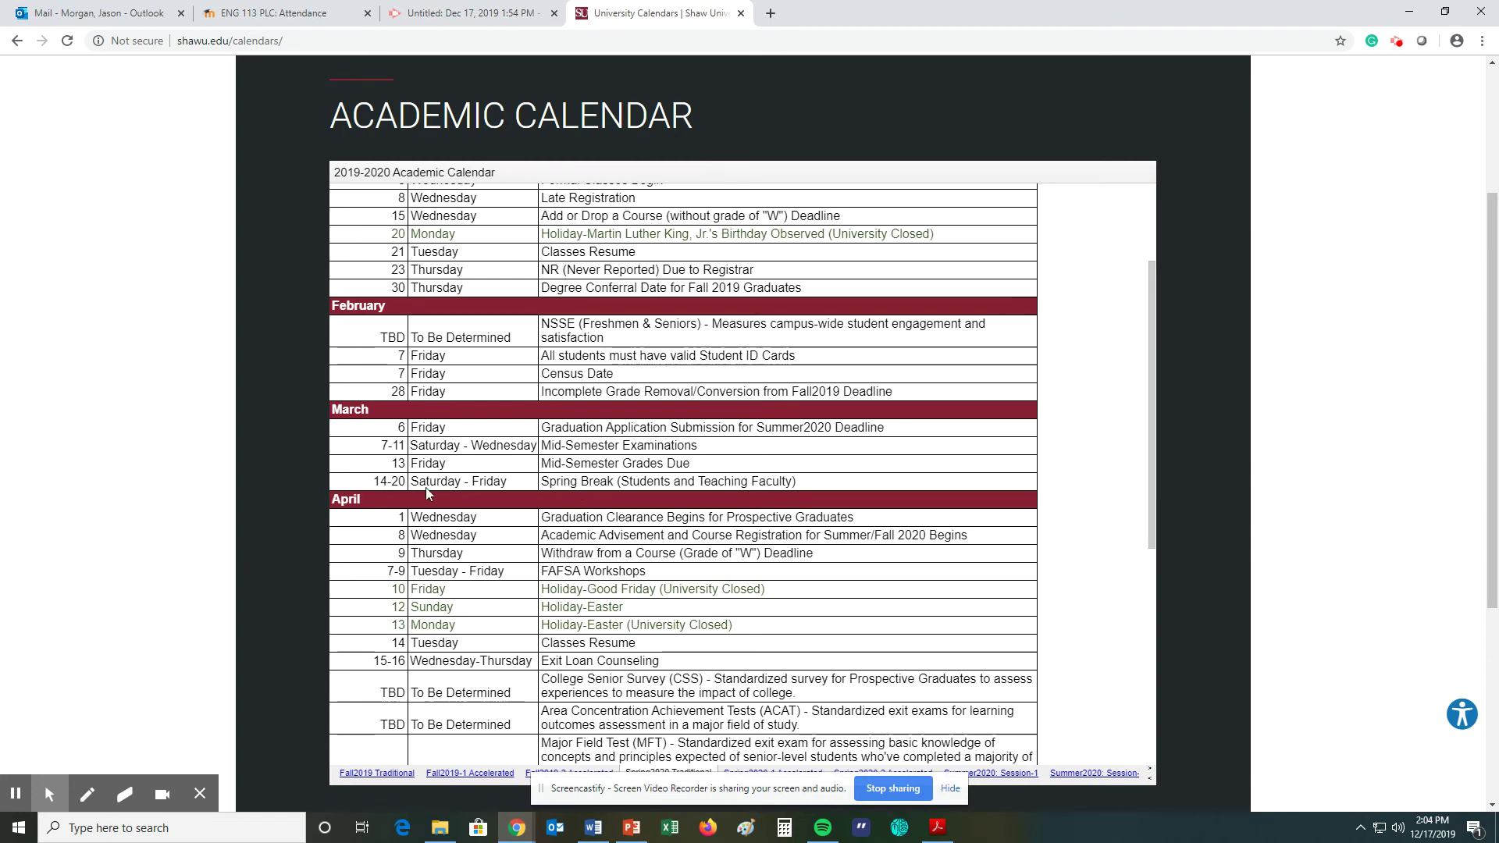
{"action": "scroll", "coordinate": [650, 476], "scroll_direction": "down", "scroll_amount": 3}
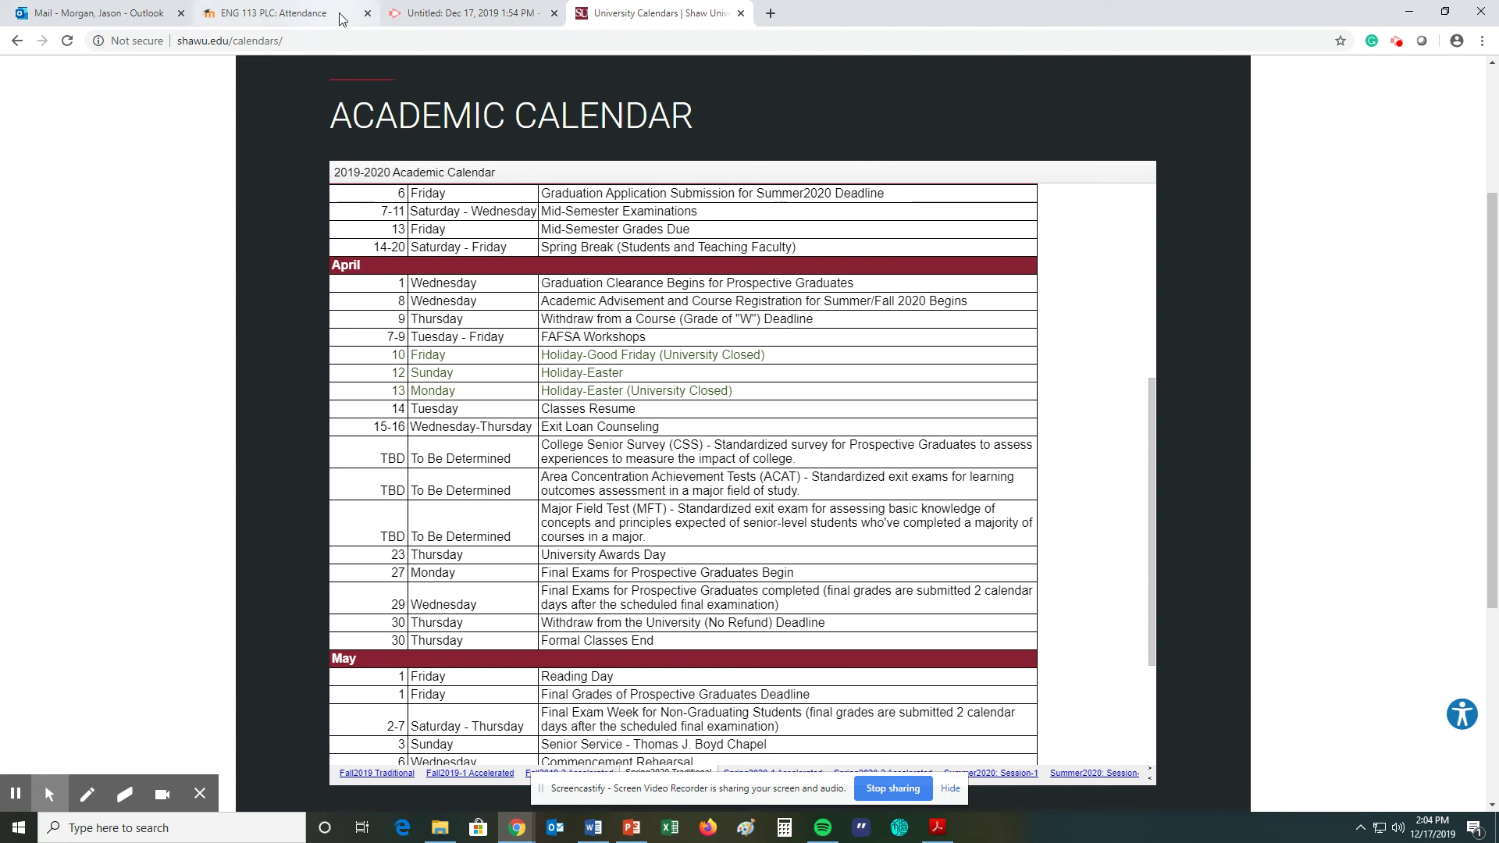
{"action": "left_click", "coordinate": [288, 13]}
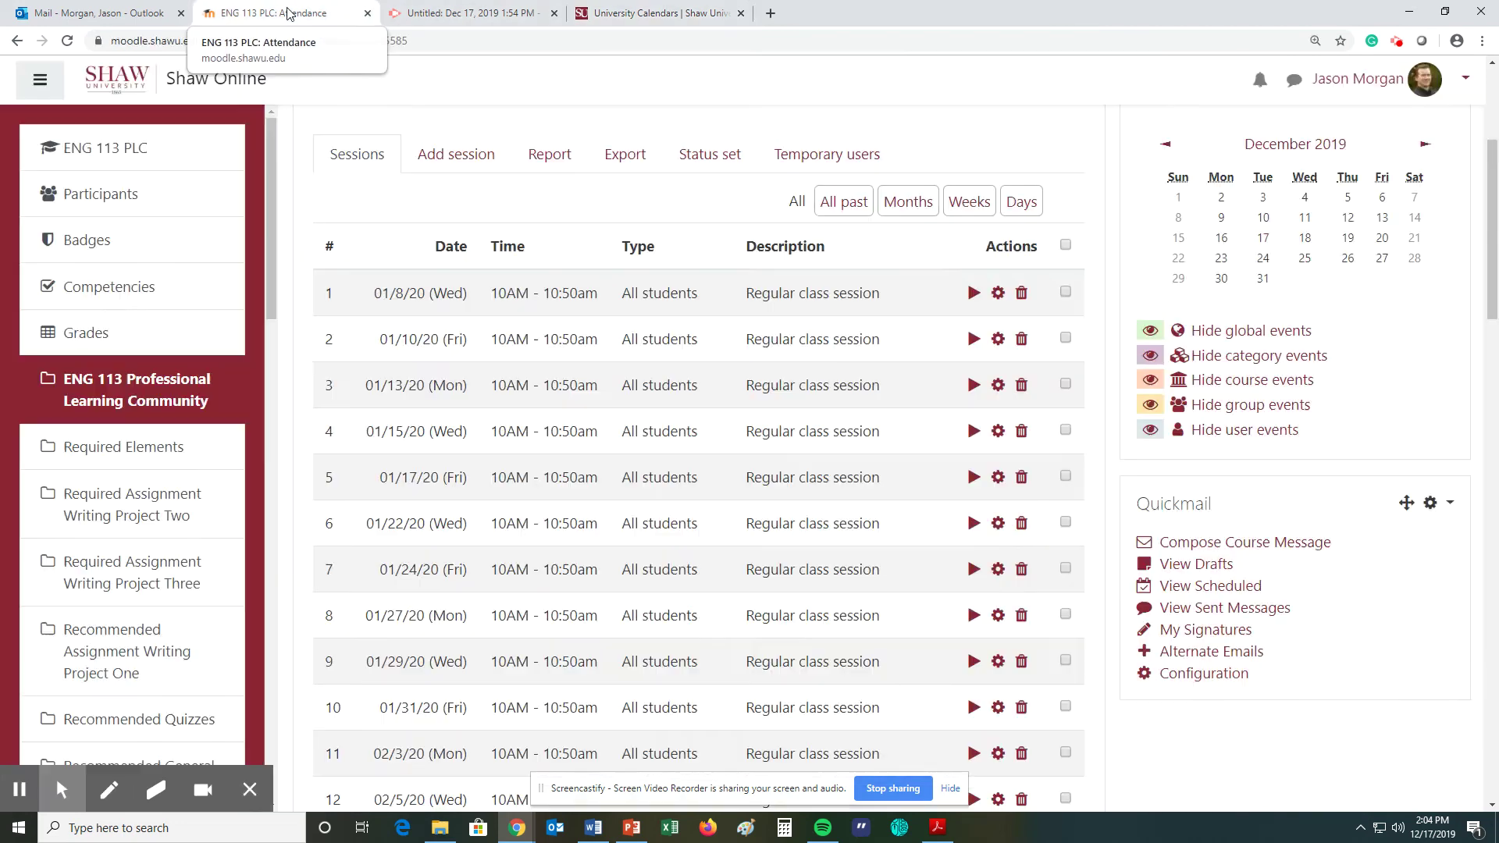
{"action": "scroll", "coordinate": [1087, 391], "scroll_direction": "down", "scroll_amount": 2}
{"action": "scroll", "coordinate": [1084, 382], "scroll_direction": "down", "scroll_amount": 7}
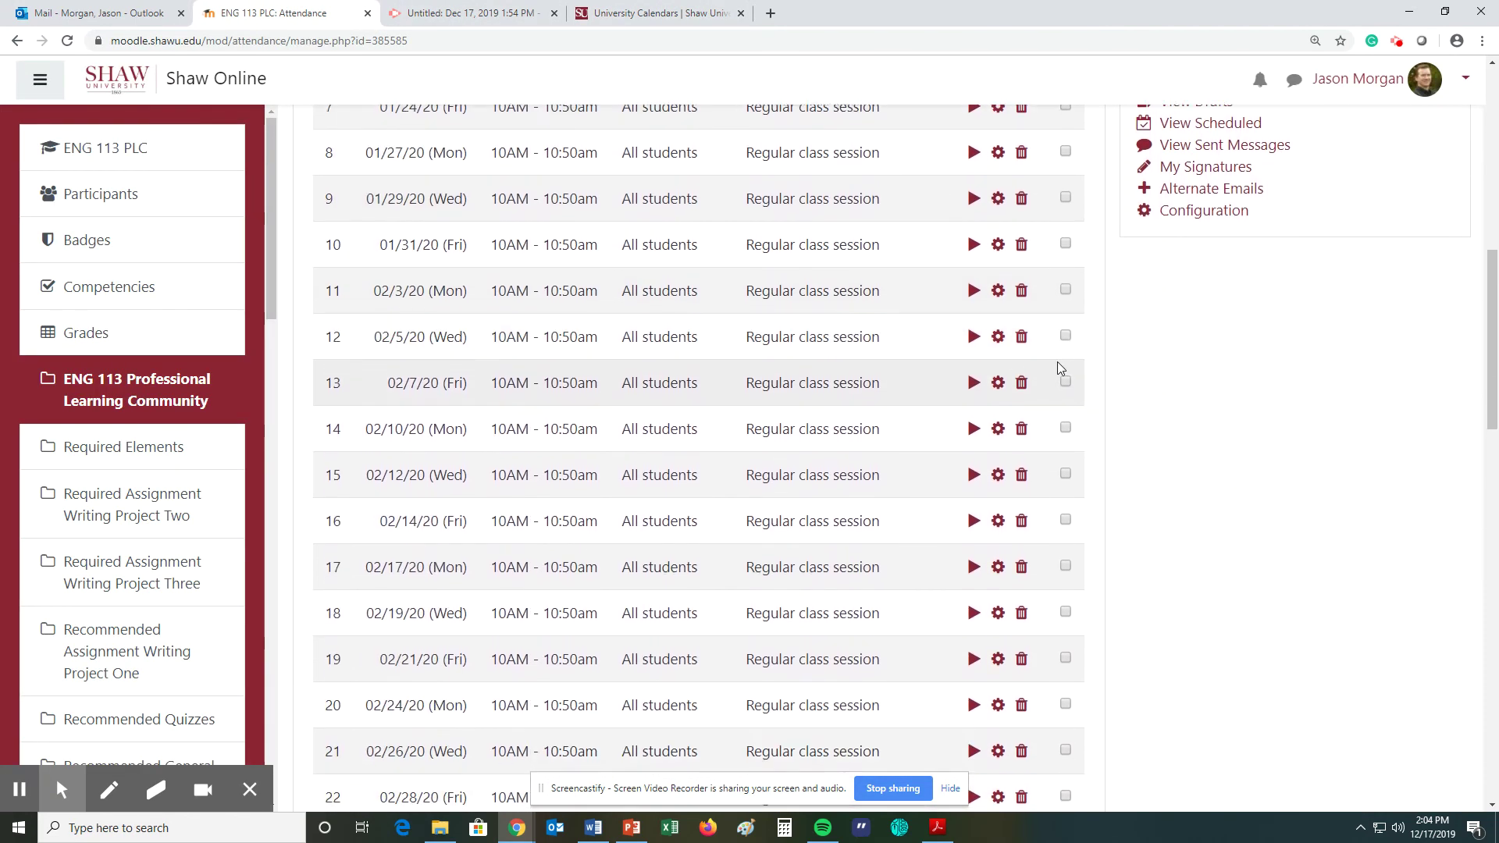
{"action": "scroll", "coordinate": [1015, 383], "scroll_direction": "down", "scroll_amount": 6}
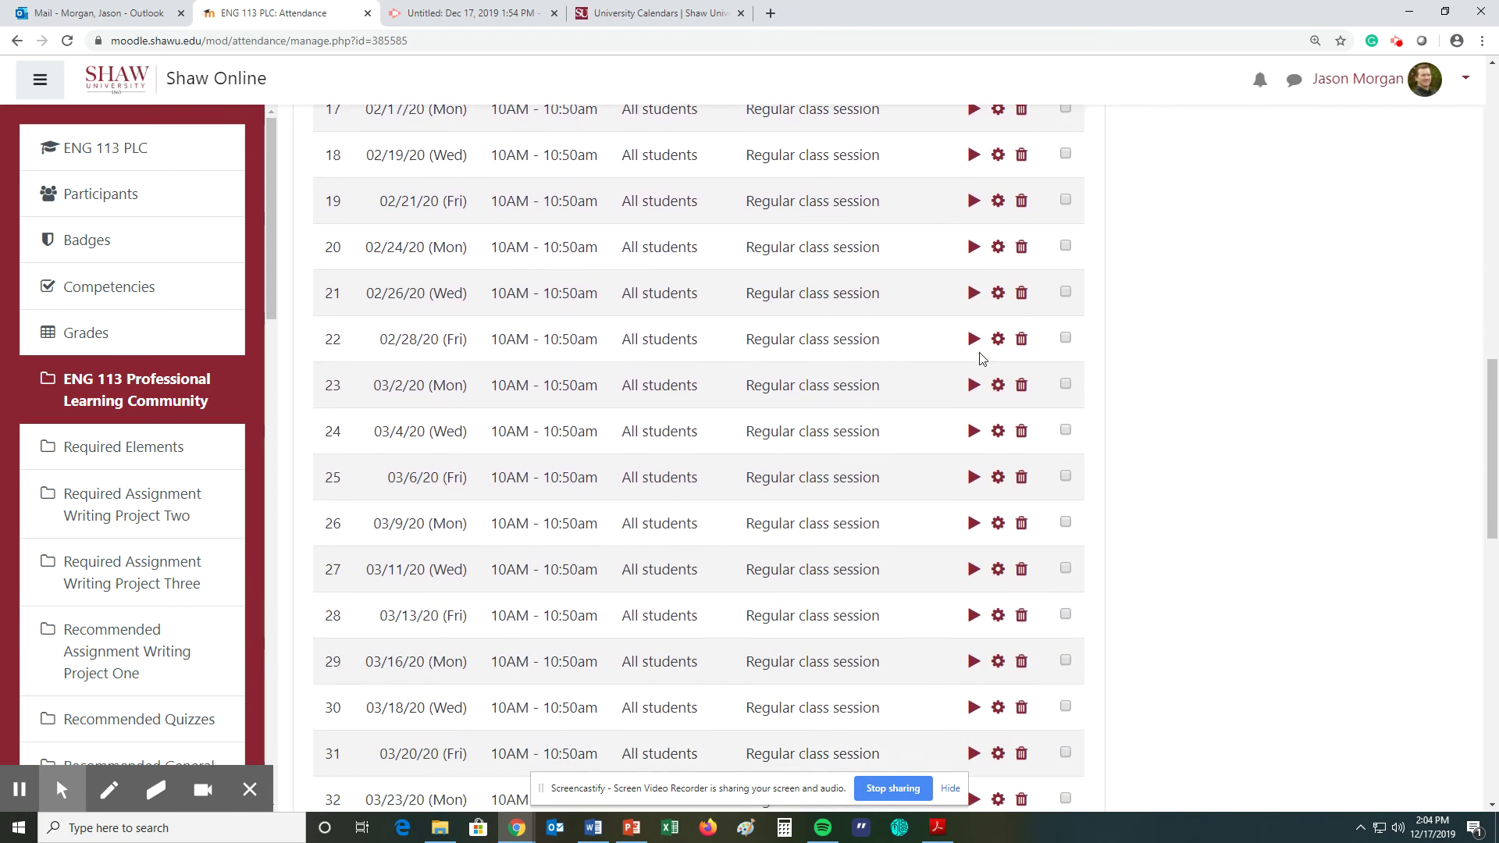
{"action": "left_click", "coordinate": [1065, 410]}
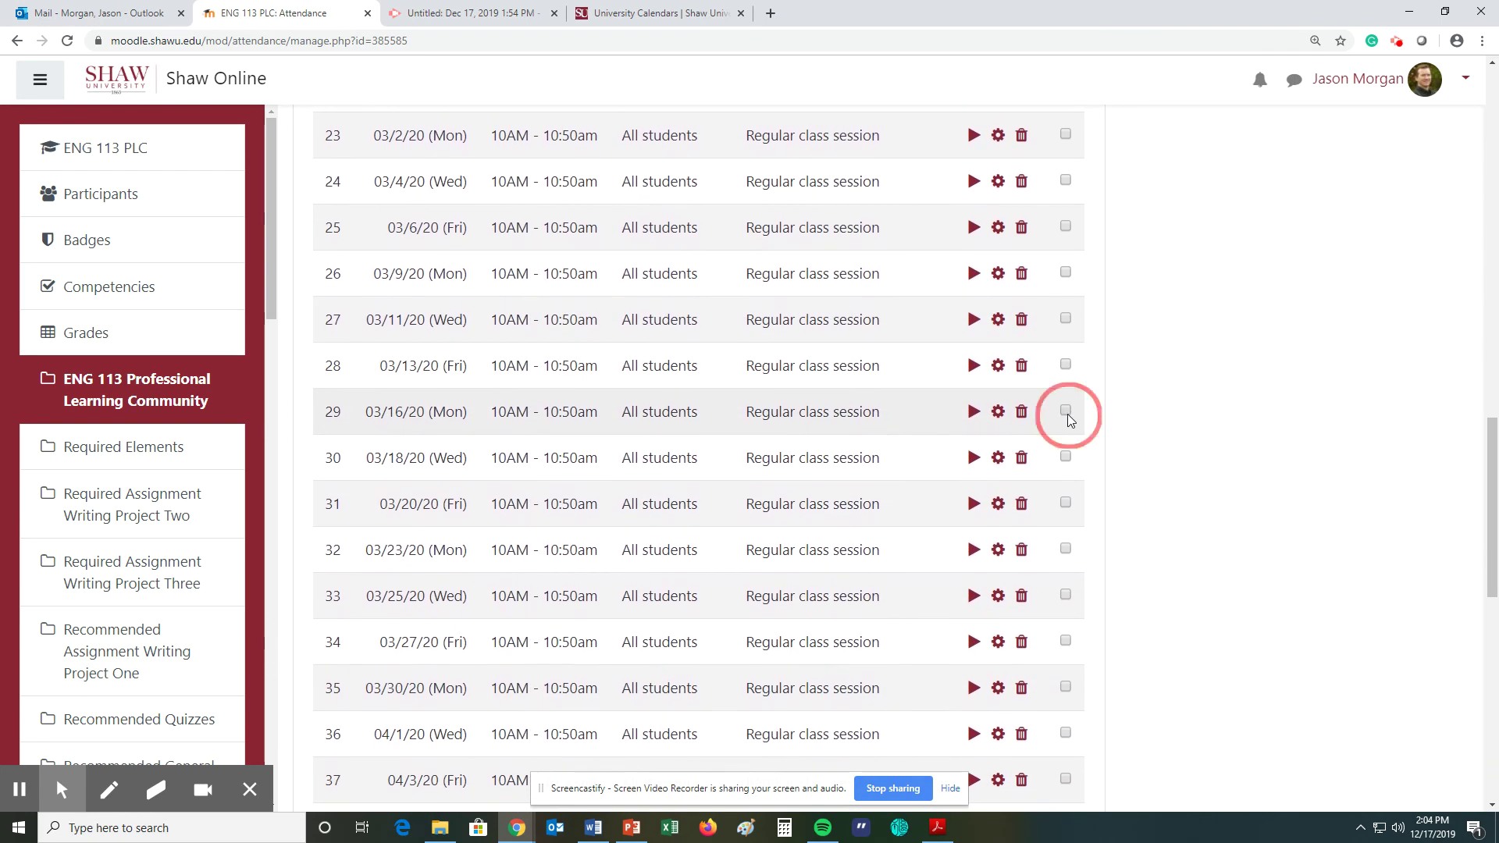
{"action": "left_click", "coordinate": [1065, 457]}
{"action": "left_click", "coordinate": [1065, 503]}
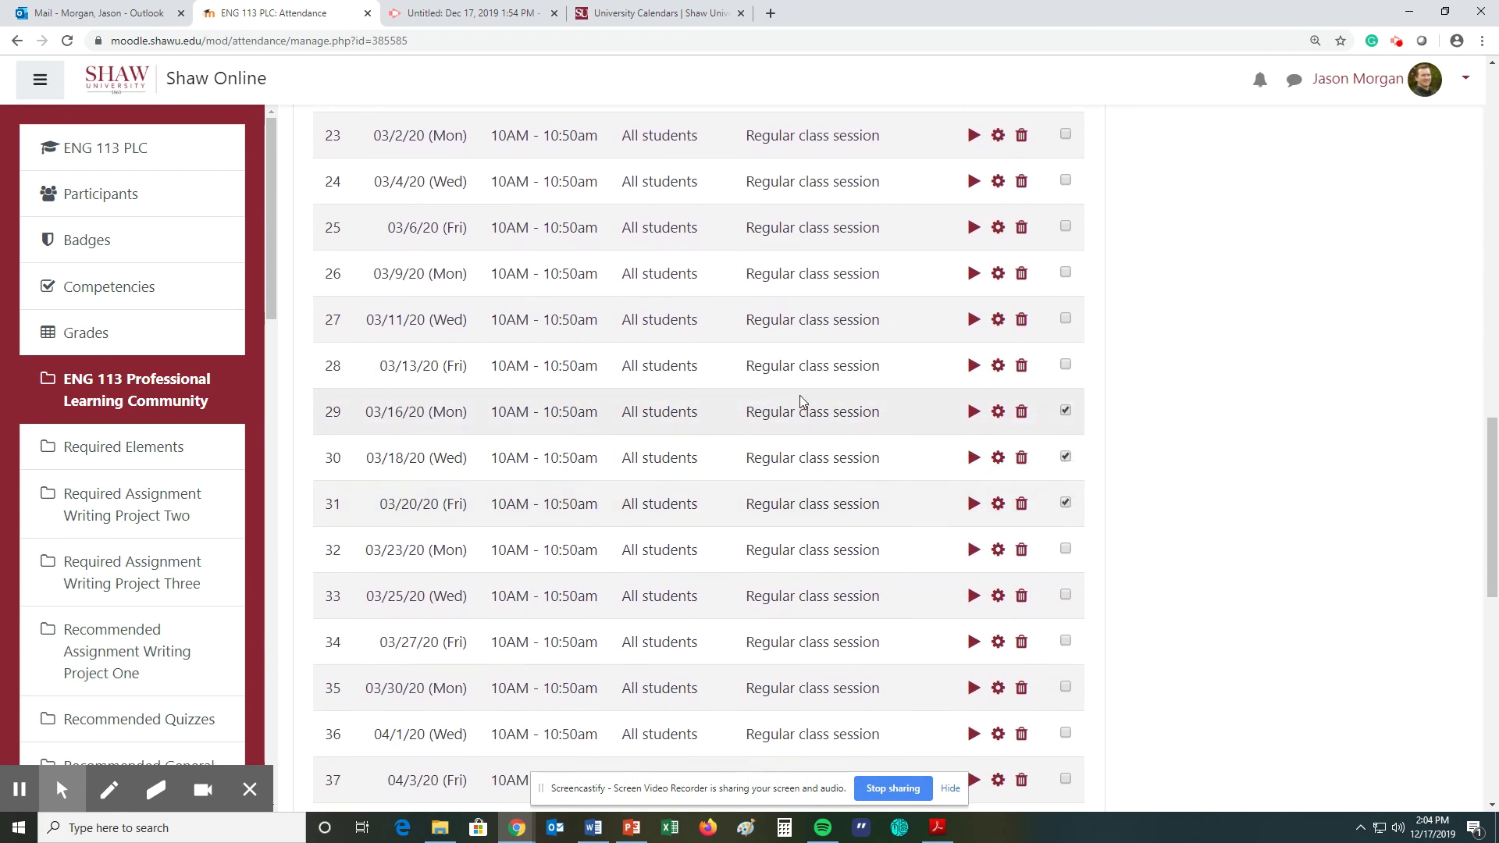
- Check the academic calendar for the April holidays and add the 04/10/20 and 04/13/20 sessions to the selection
{"action": "scroll", "coordinate": [802, 402], "scroll_direction": "down", "scroll_amount": 5}
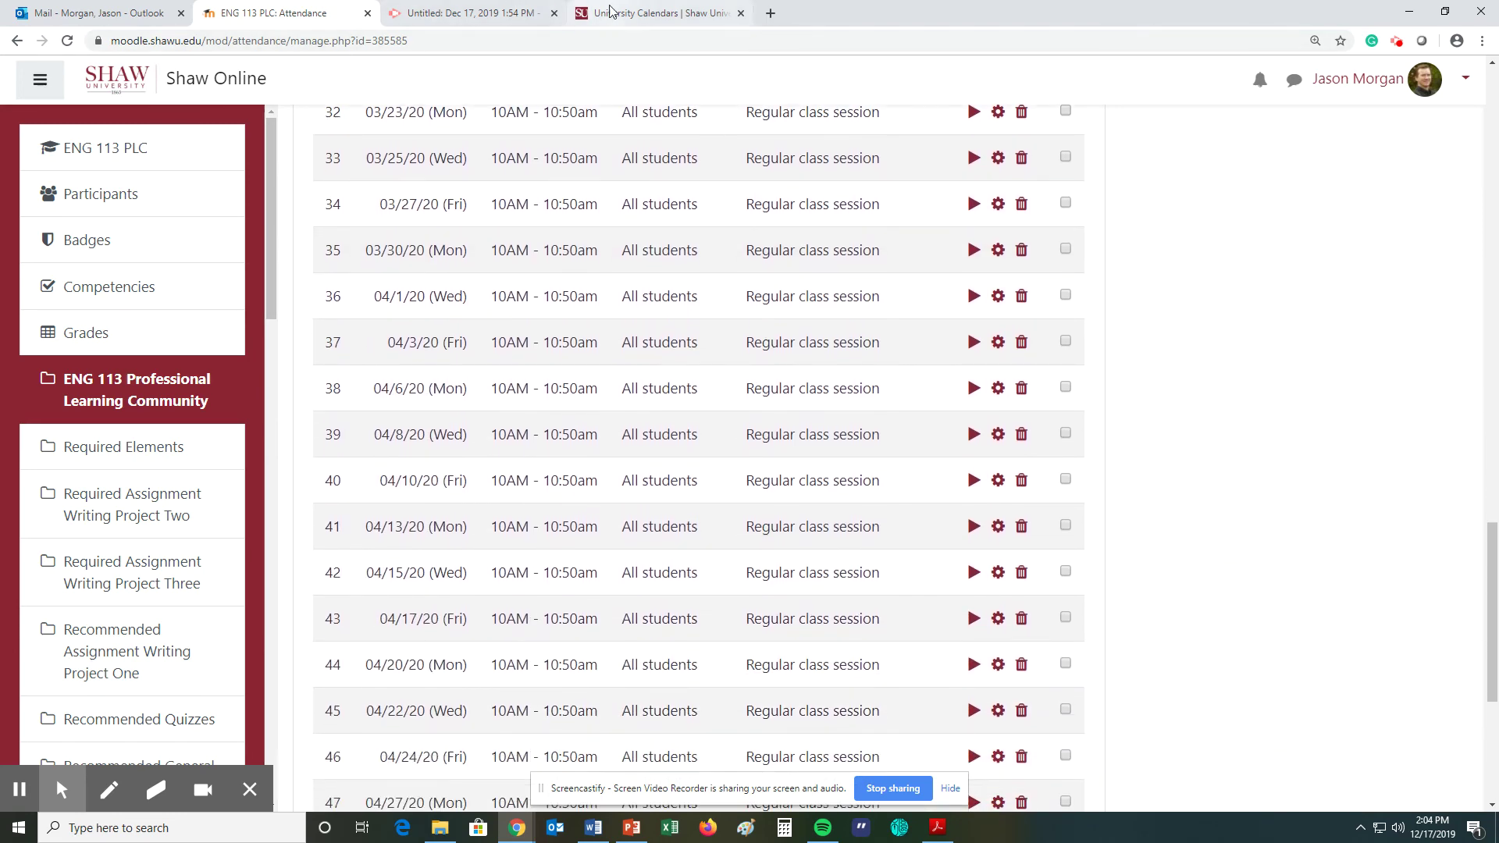
{"action": "left_click", "coordinate": [610, 11]}
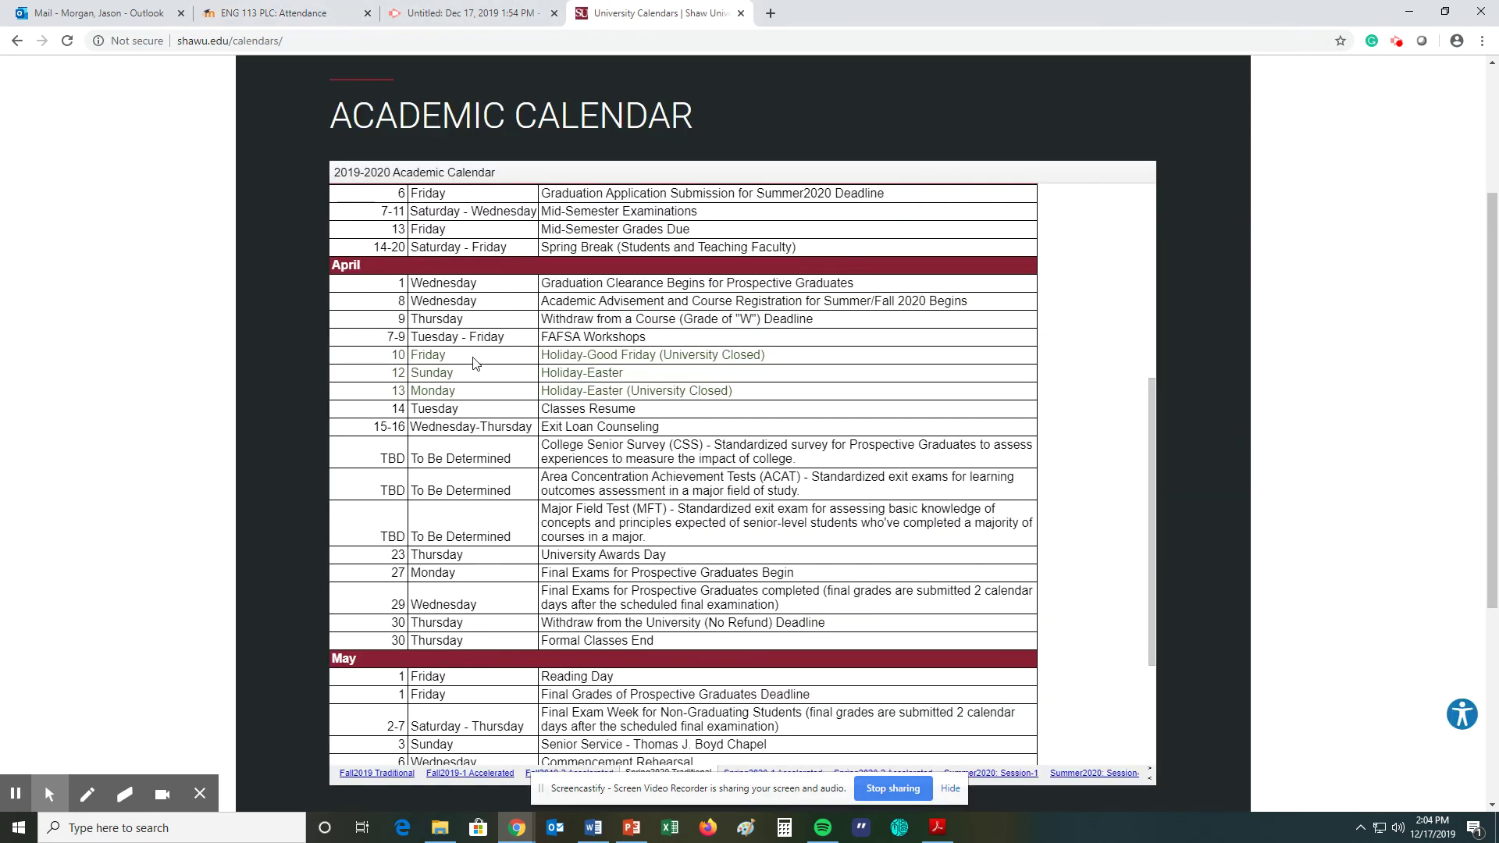
{"action": "left_click", "coordinate": [352, 15]}
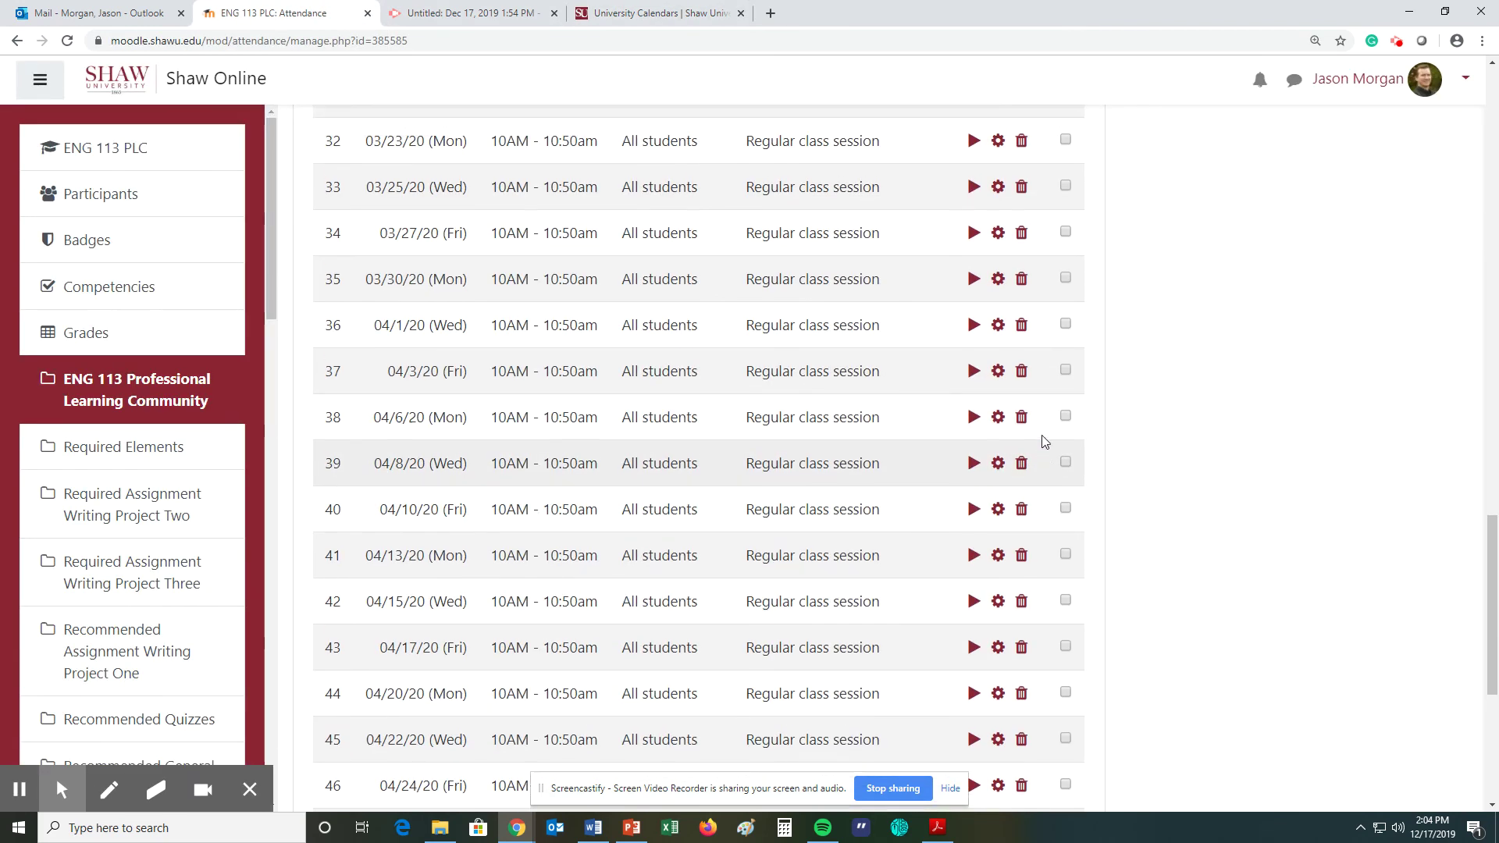
{"action": "scroll", "coordinate": [1042, 434], "scroll_direction": "up", "scroll_amount": 4}
{"action": "left_click", "coordinate": [1066, 275]}
{"action": "left_click", "coordinate": [1066, 326]}
{"action": "left_click", "coordinate": [1066, 373]}
{"action": "scroll", "coordinate": [1062, 438], "scroll_direction": "down", "scroll_amount": 2}
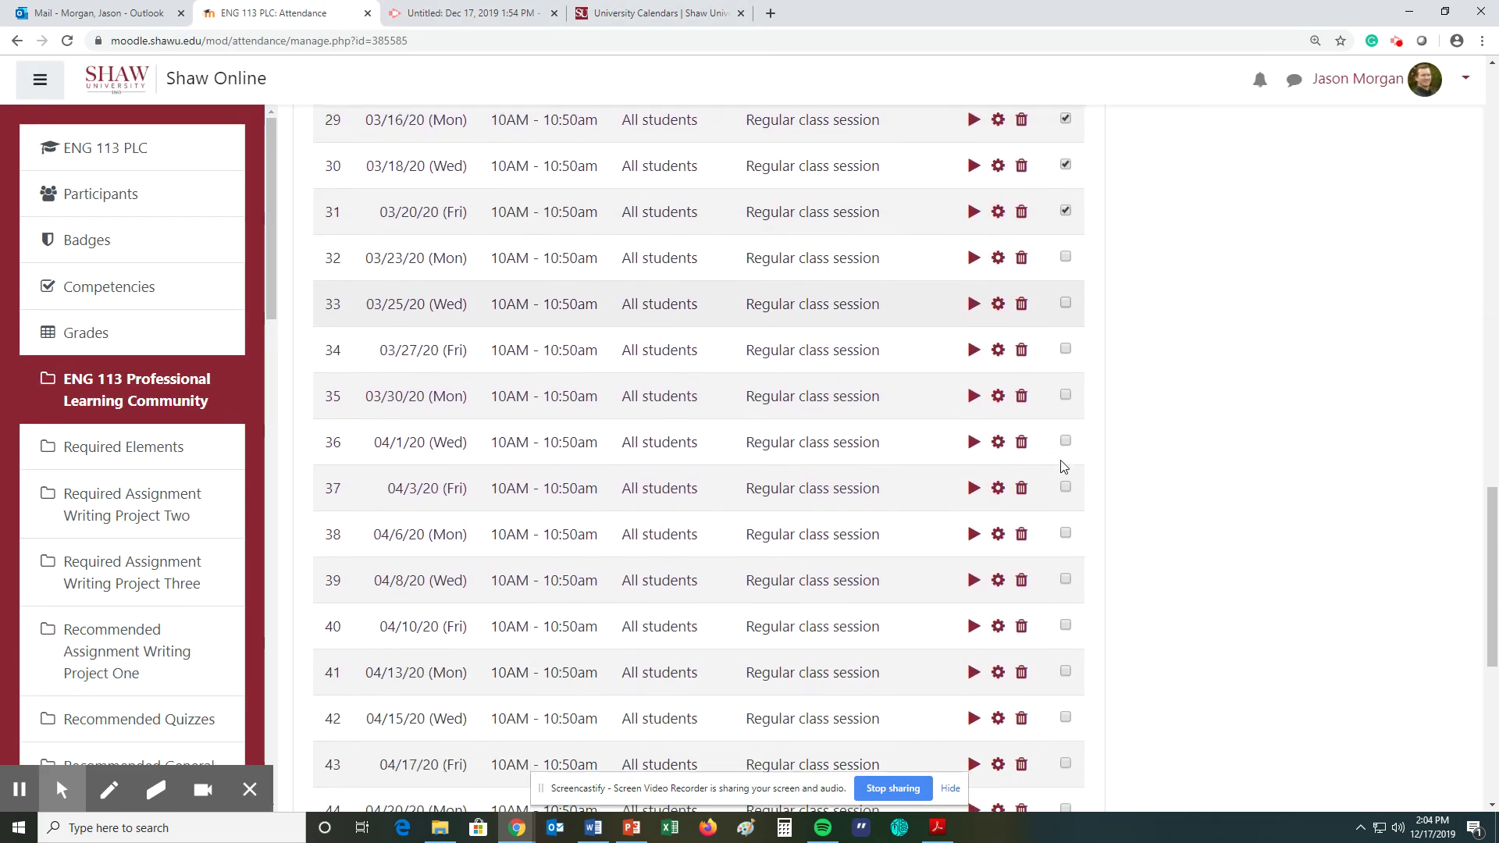
{"action": "scroll", "coordinate": [1064, 466], "scroll_direction": "down", "scroll_amount": 3}
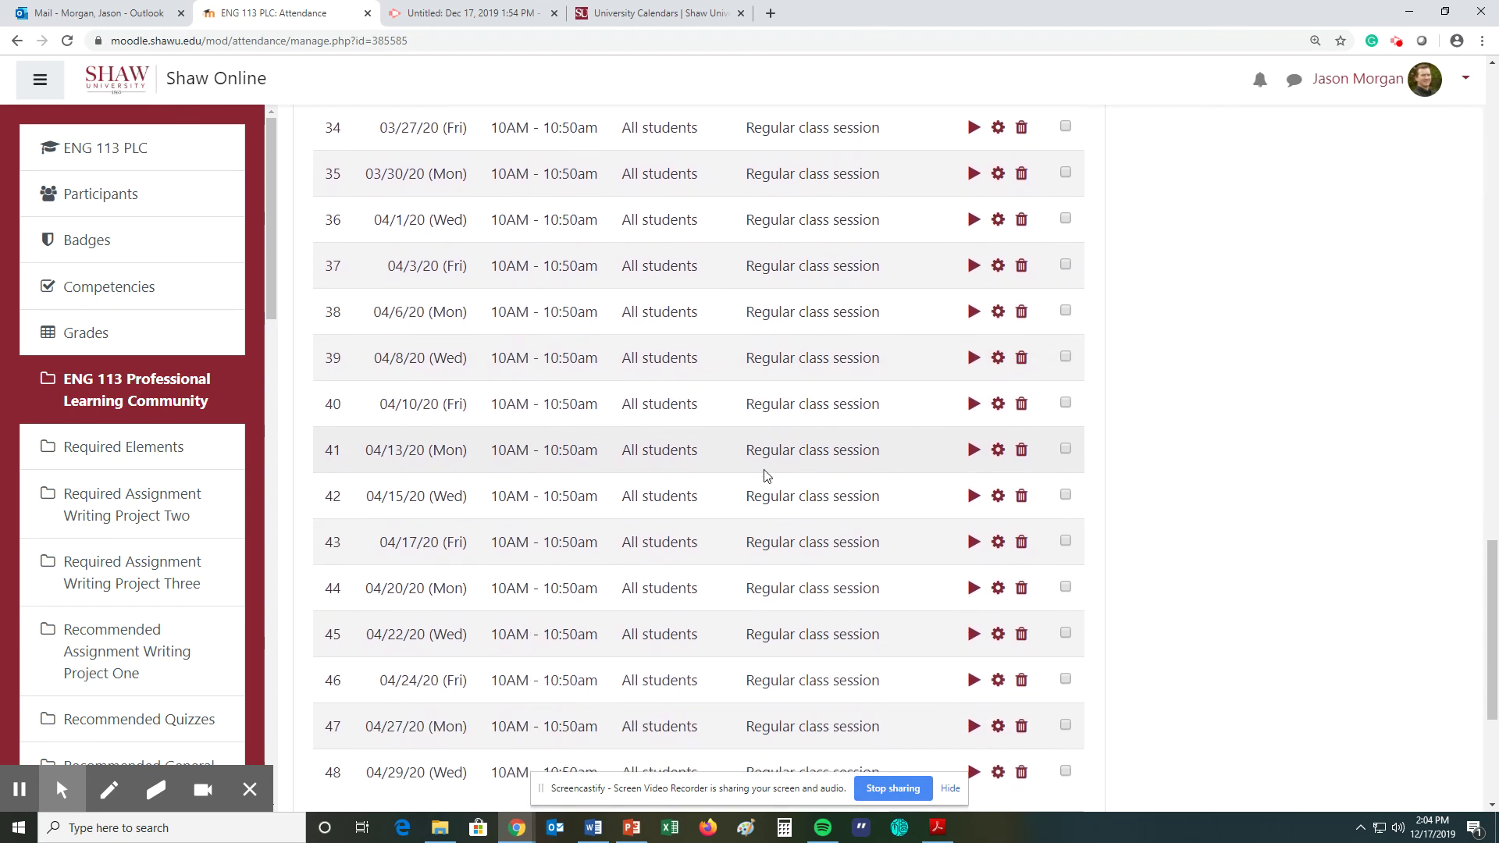
{"action": "left_click", "coordinate": [1065, 402]}
{"action": "left_click", "coordinate": [1066, 449]}
{"action": "scroll", "coordinate": [898, 398], "scroll_direction": "down", "scroll_amount": 1}
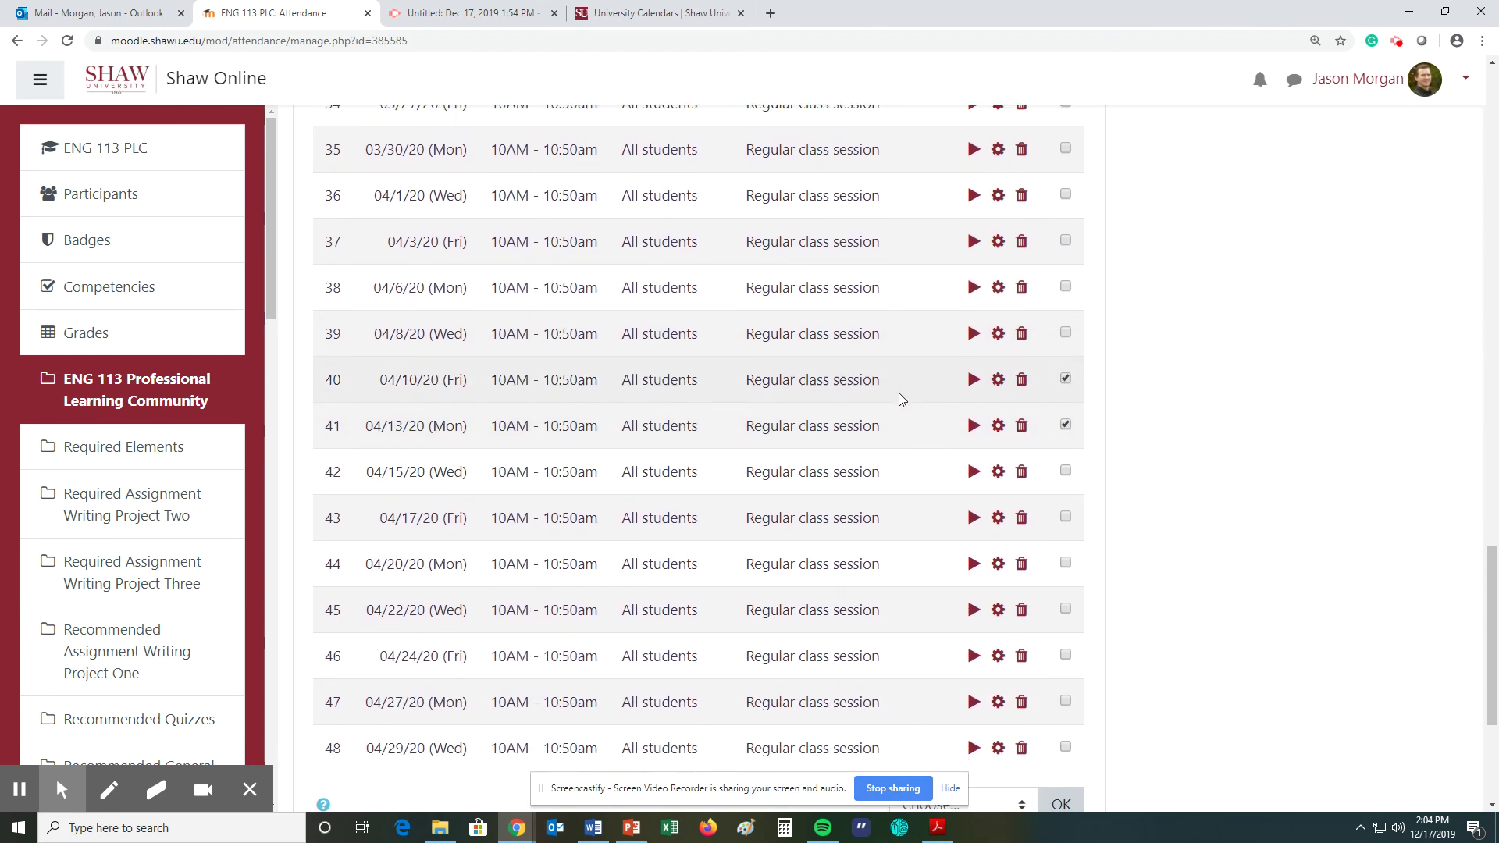
- Delete the selected spring break and Easter sessions in one bulk action and look over the remaining session list
{"action": "scroll", "coordinate": [902, 399], "scroll_direction": "down", "scroll_amount": 4}
{"action": "left_click", "coordinate": [963, 511]}
{"action": "left_click", "coordinate": [971, 519]}
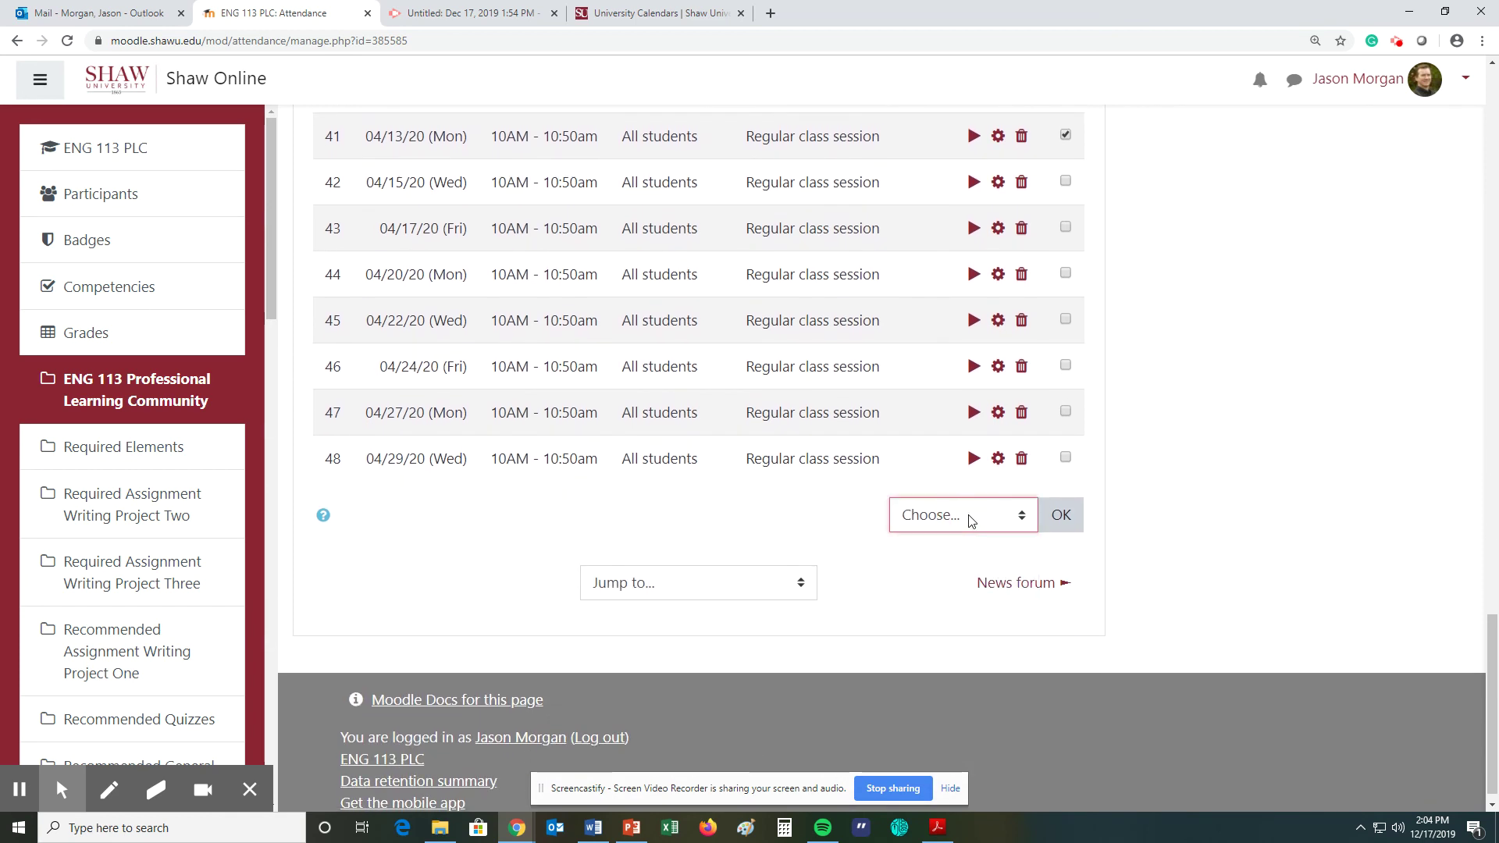
{"action": "left_click", "coordinate": [971, 520]}
{"action": "left_click", "coordinate": [961, 559]}
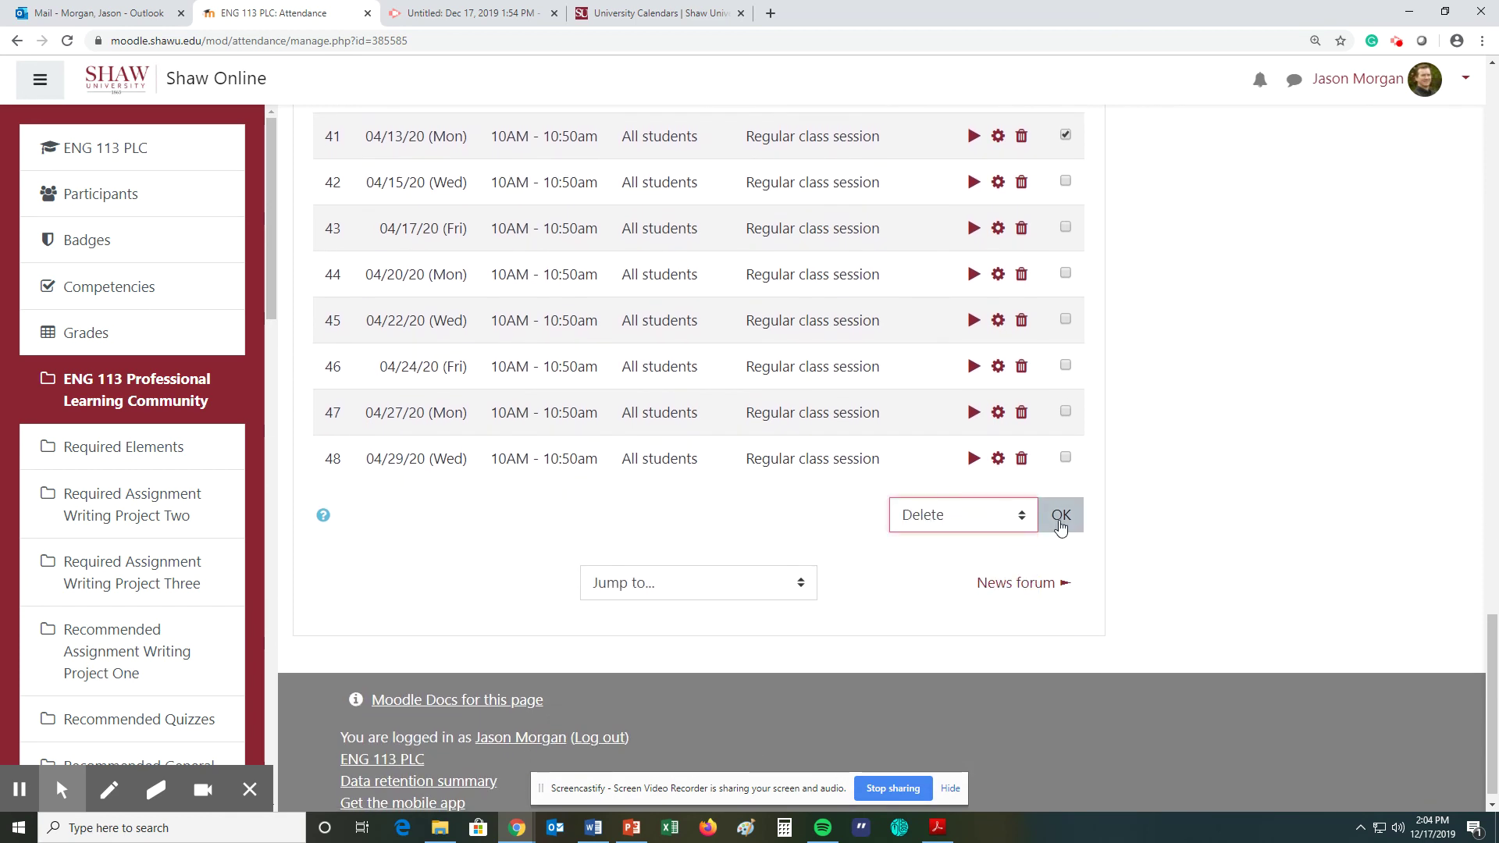
{"action": "left_click", "coordinate": [1060, 518]}
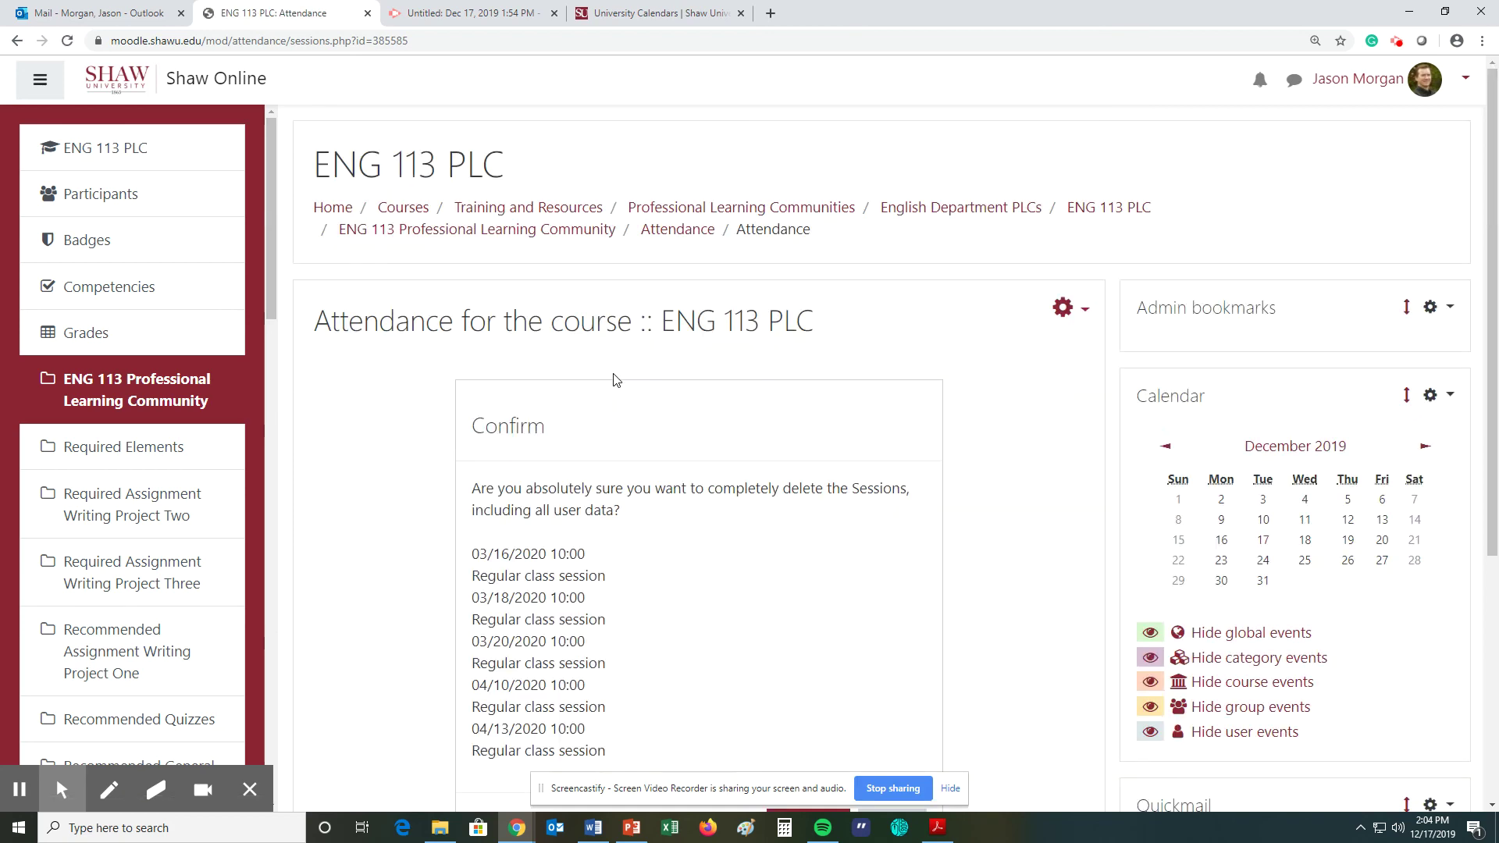
{"action": "scroll", "coordinate": [710, 428], "scroll_direction": "down", "scroll_amount": 1}
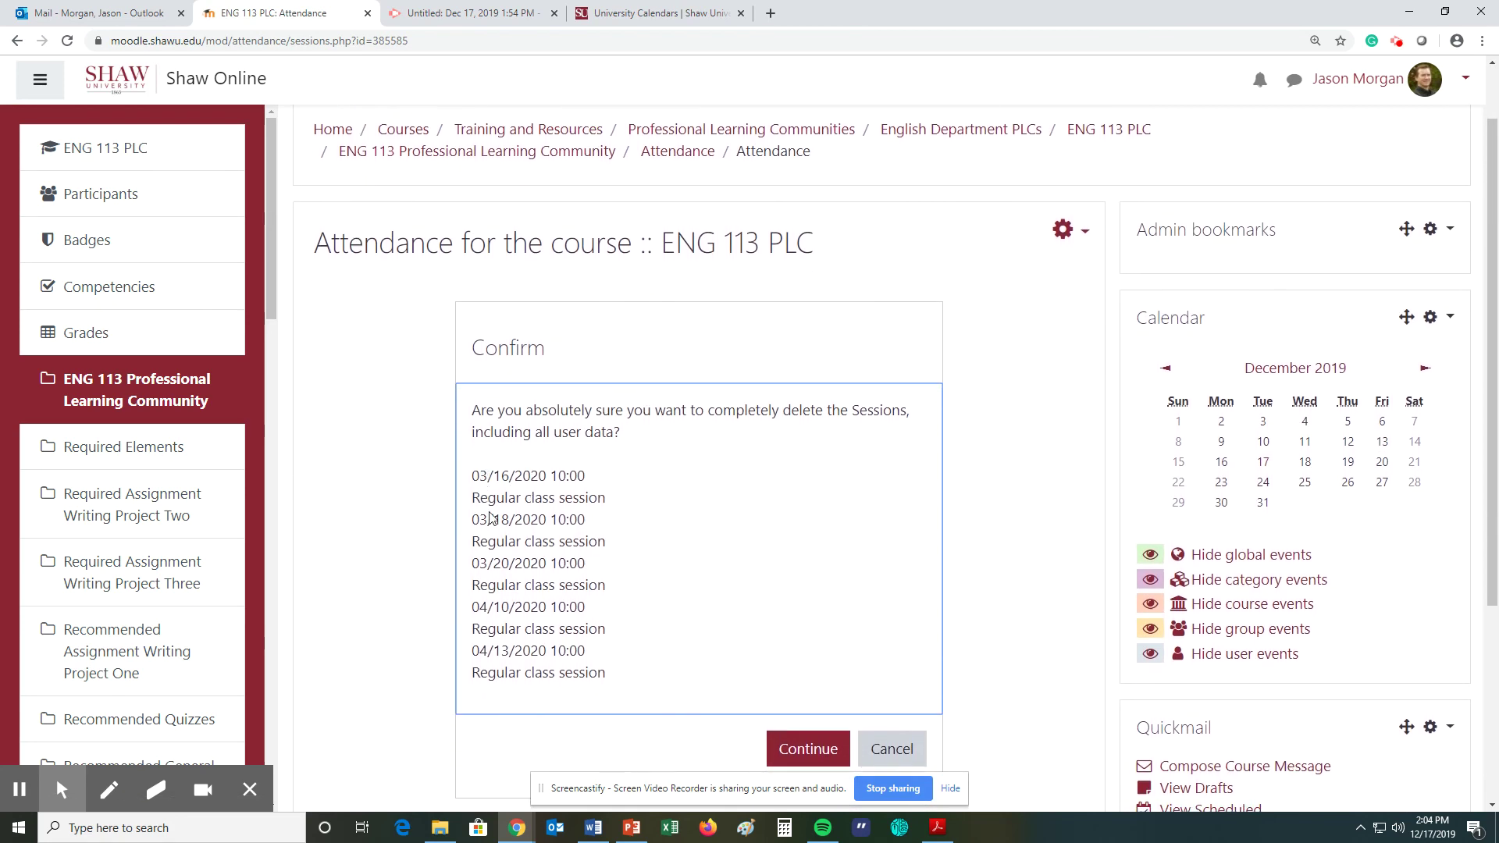
{"action": "left_click", "coordinate": [795, 744]}
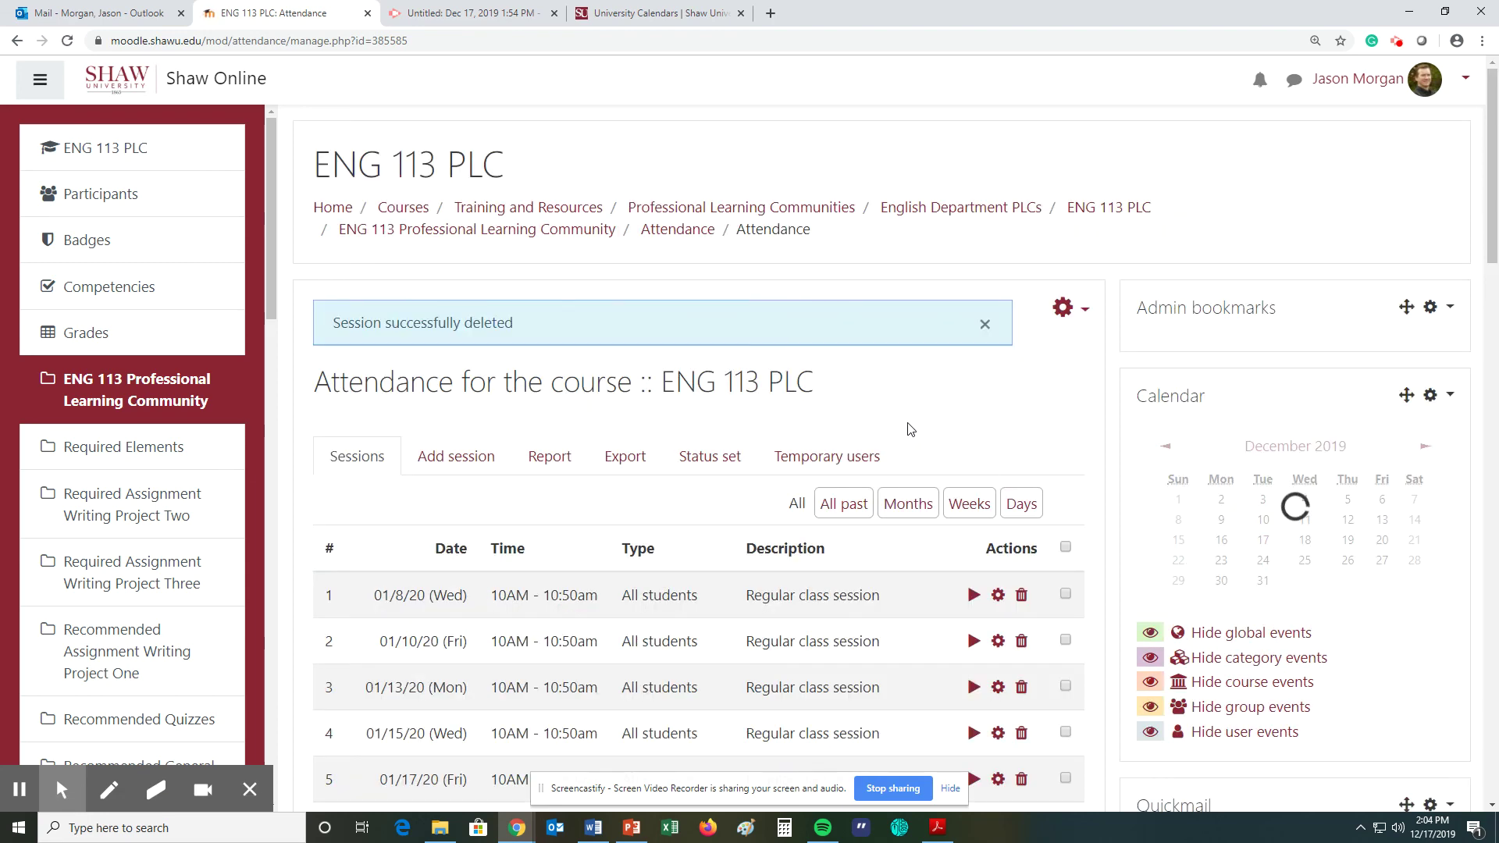
{"action": "scroll", "coordinate": [1016, 468], "scroll_direction": "down", "scroll_amount": 5}
{"action": "scroll", "coordinate": [916, 429], "scroll_direction": "down", "scroll_amount": 2}
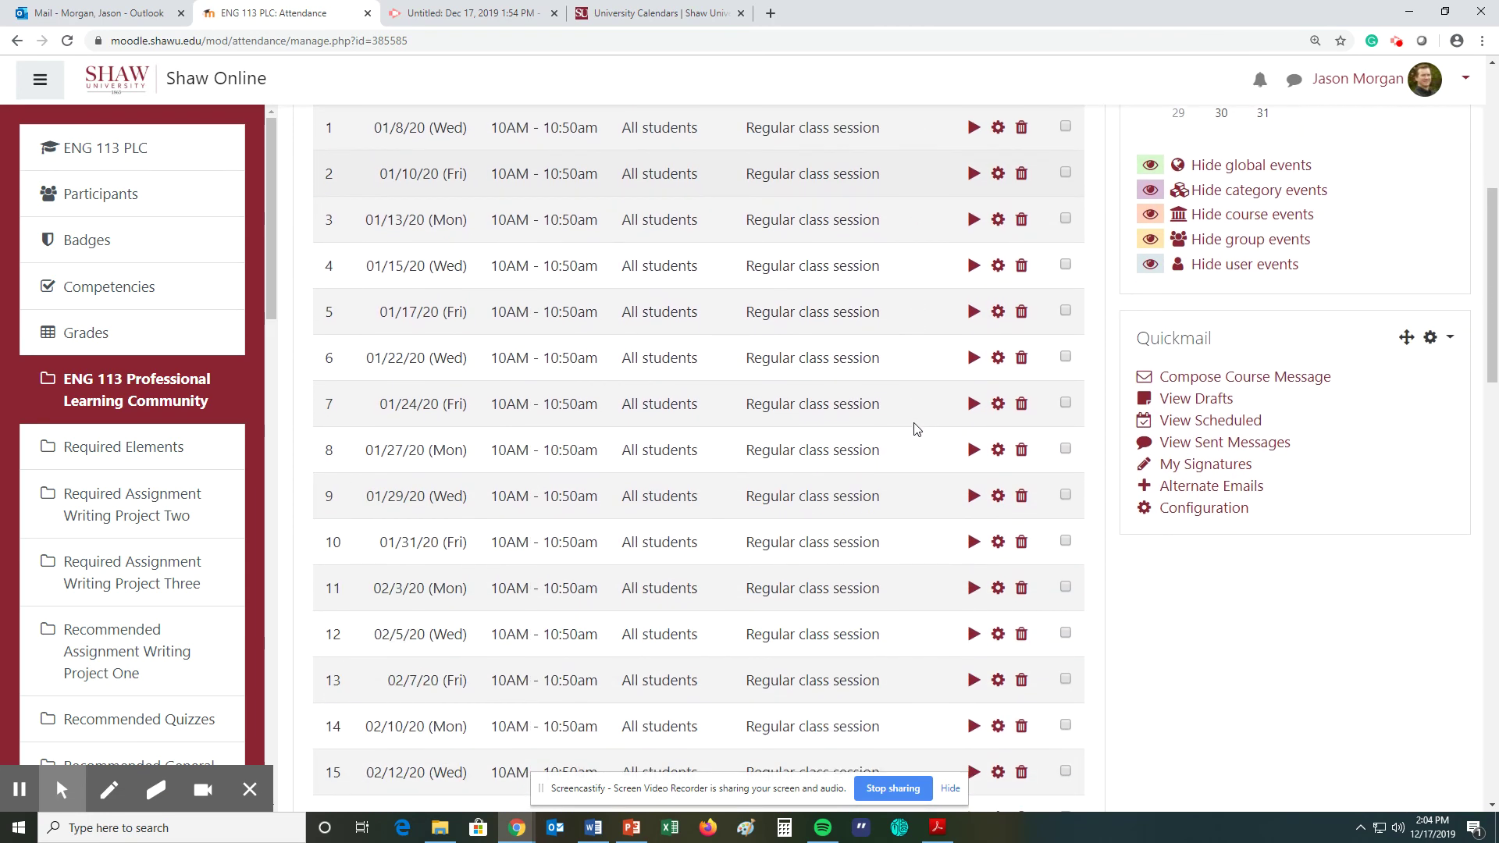
{"action": "scroll", "coordinate": [916, 428], "scroll_direction": "up", "scroll_amount": 5}
{"action": "scroll", "coordinate": [916, 429], "scroll_direction": "up", "scroll_amount": 1}
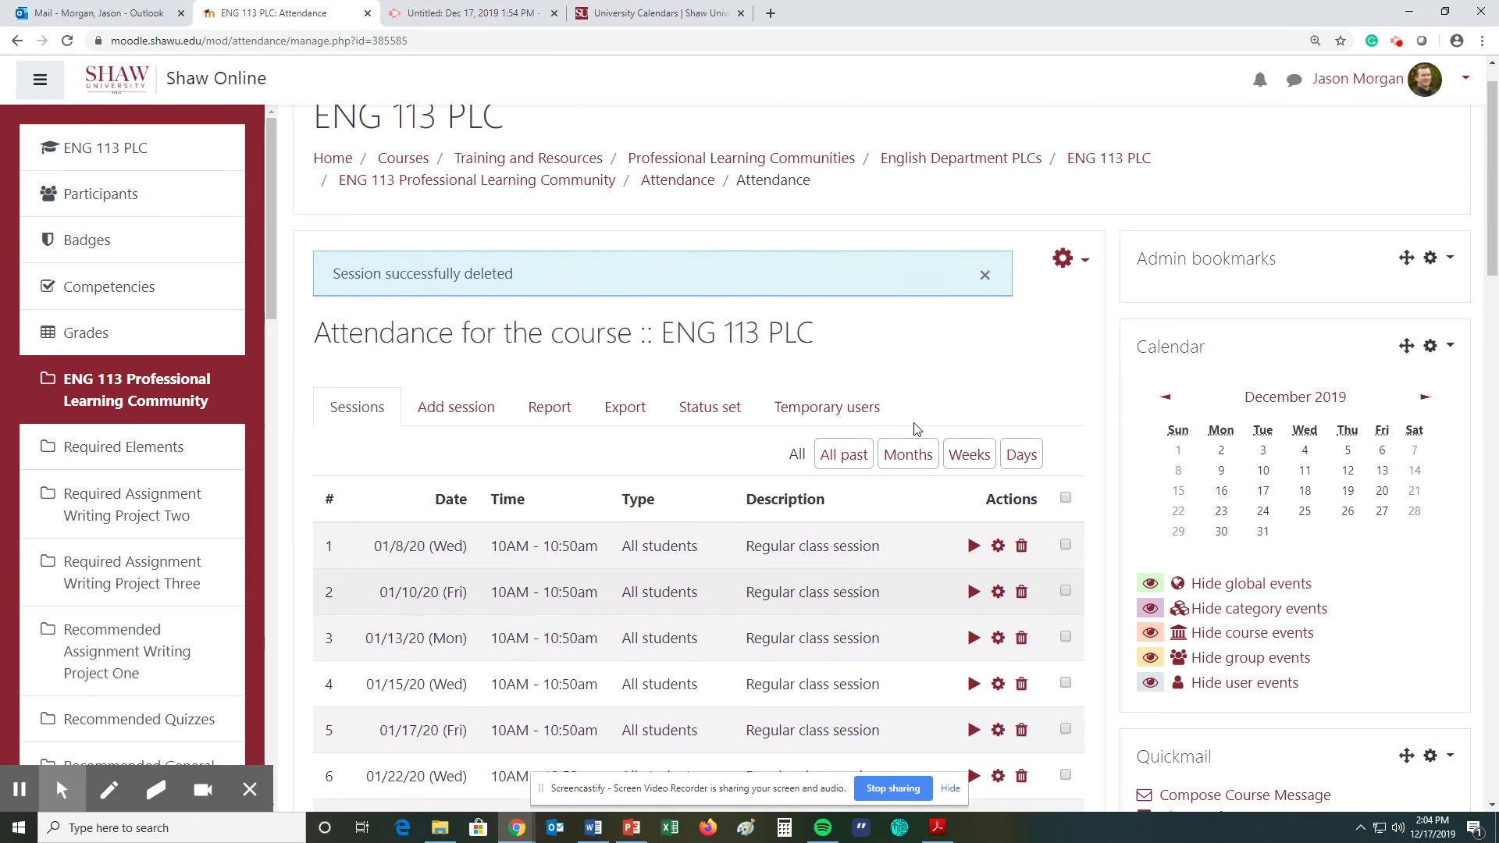